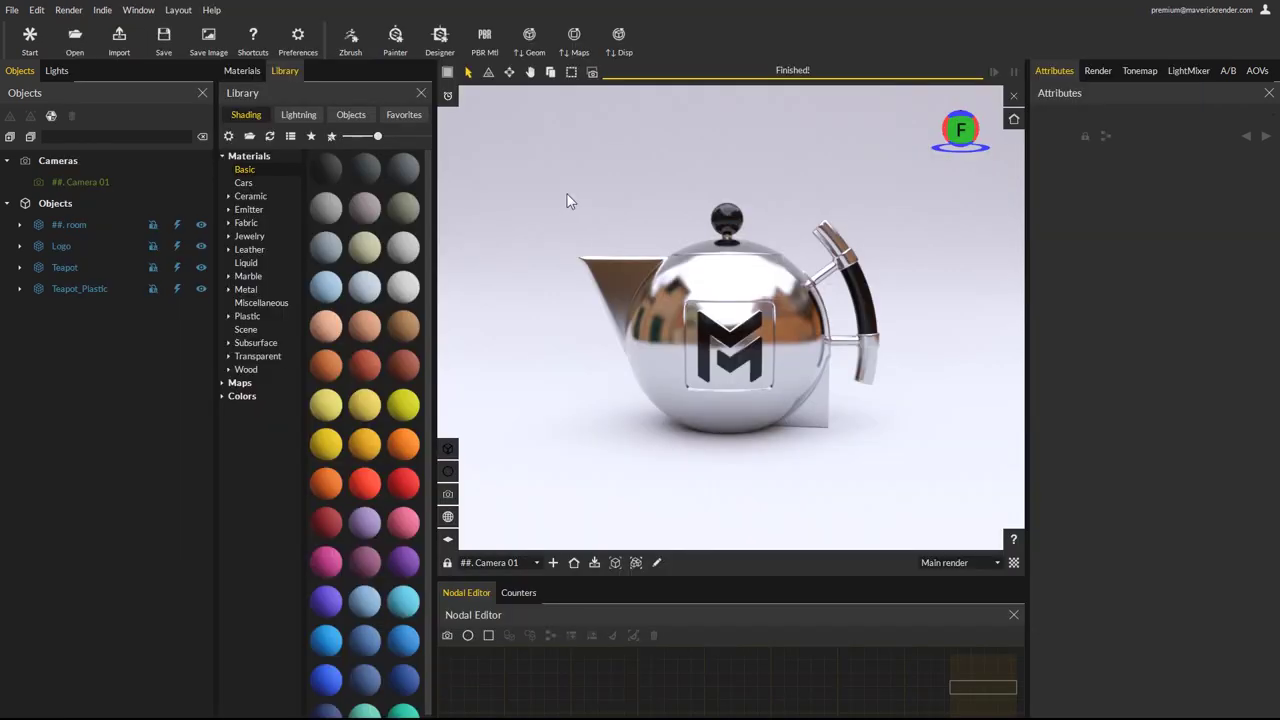
- Show the teapot scene's lights and environments, then bring up the menu of light types
{"action": "left_click", "coordinate": [55, 71]}
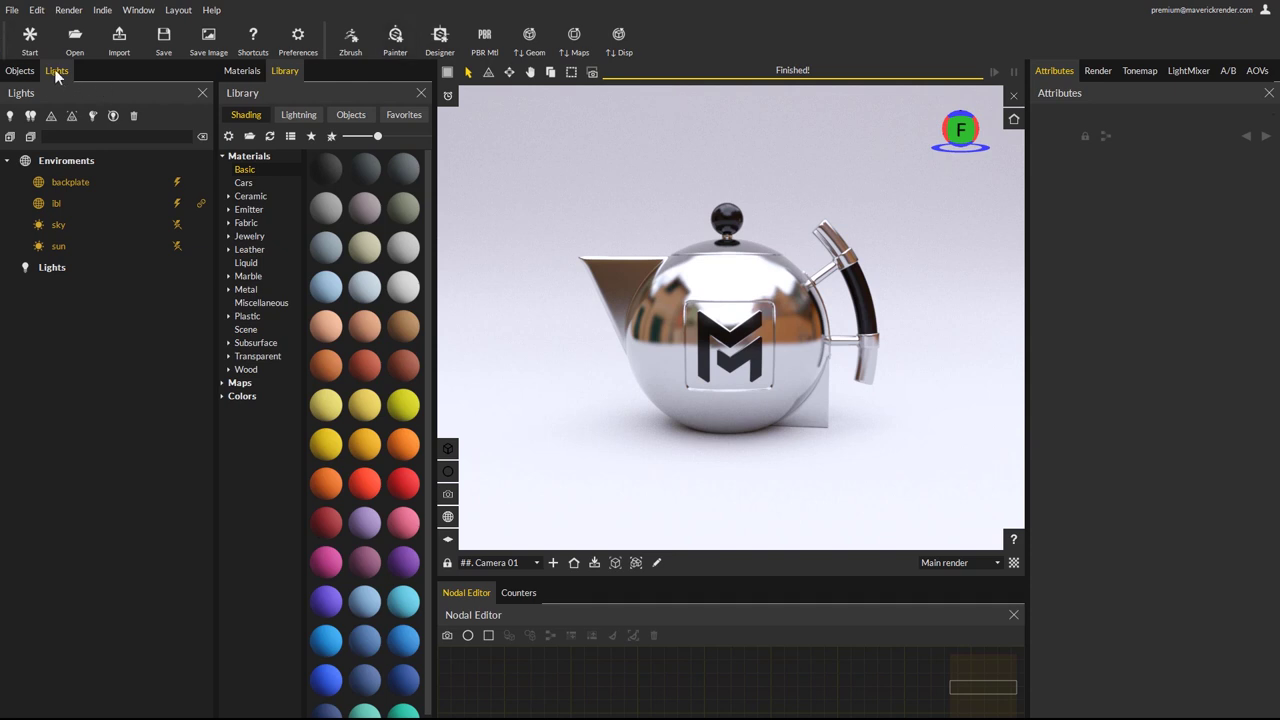
{"action": "left_click", "coordinate": [10, 116]}
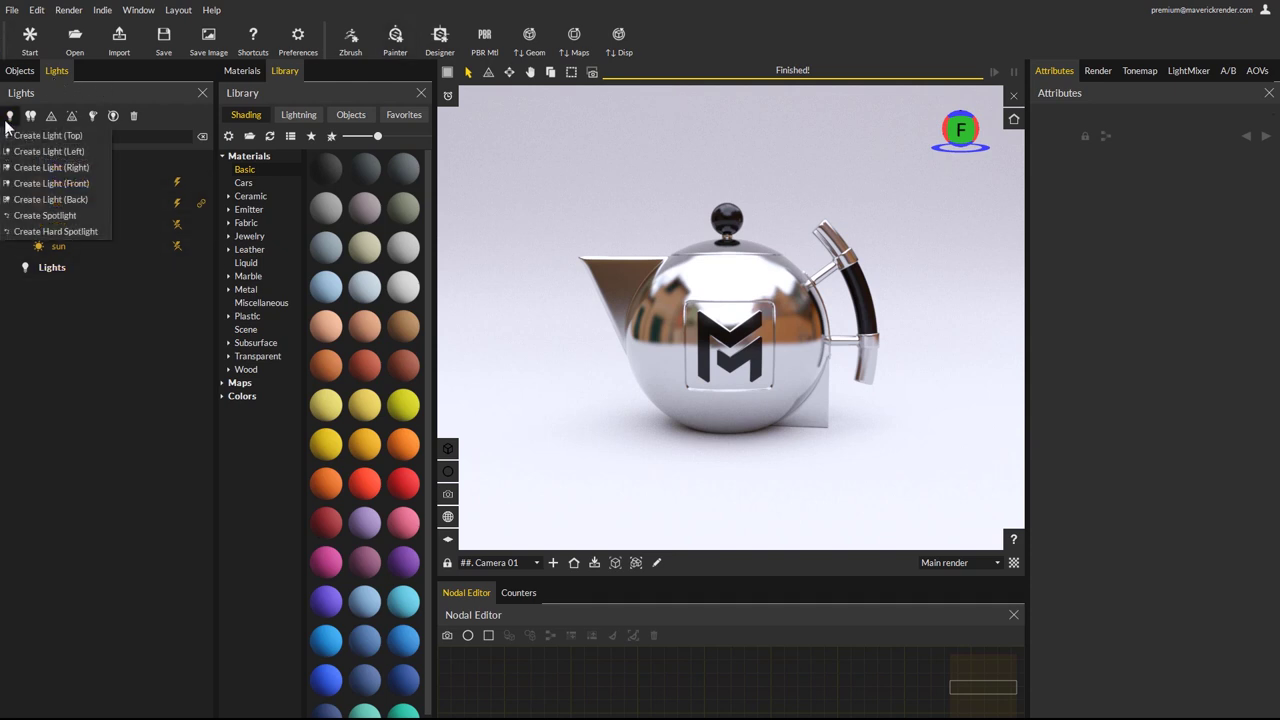
- Add a hard spotlight and lower the ibl environment's power
{"action": "left_click", "coordinate": [73, 231]}
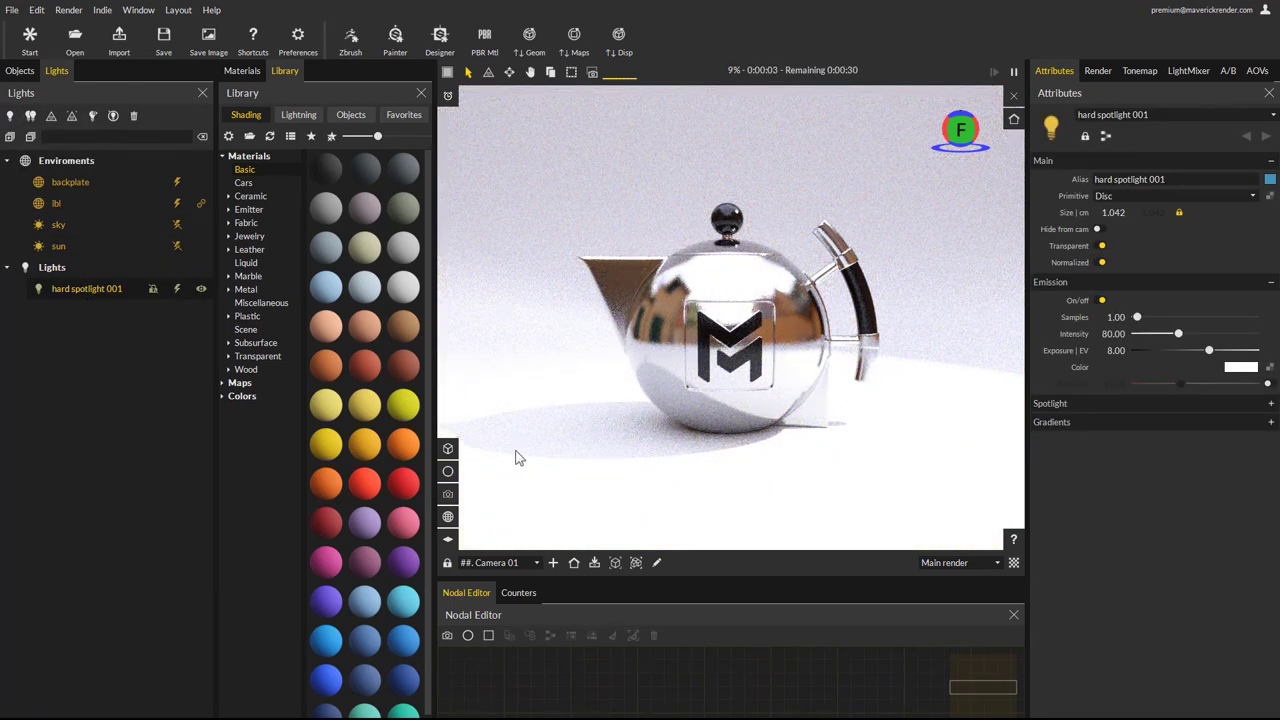
{"action": "left_click", "coordinate": [62, 203]}
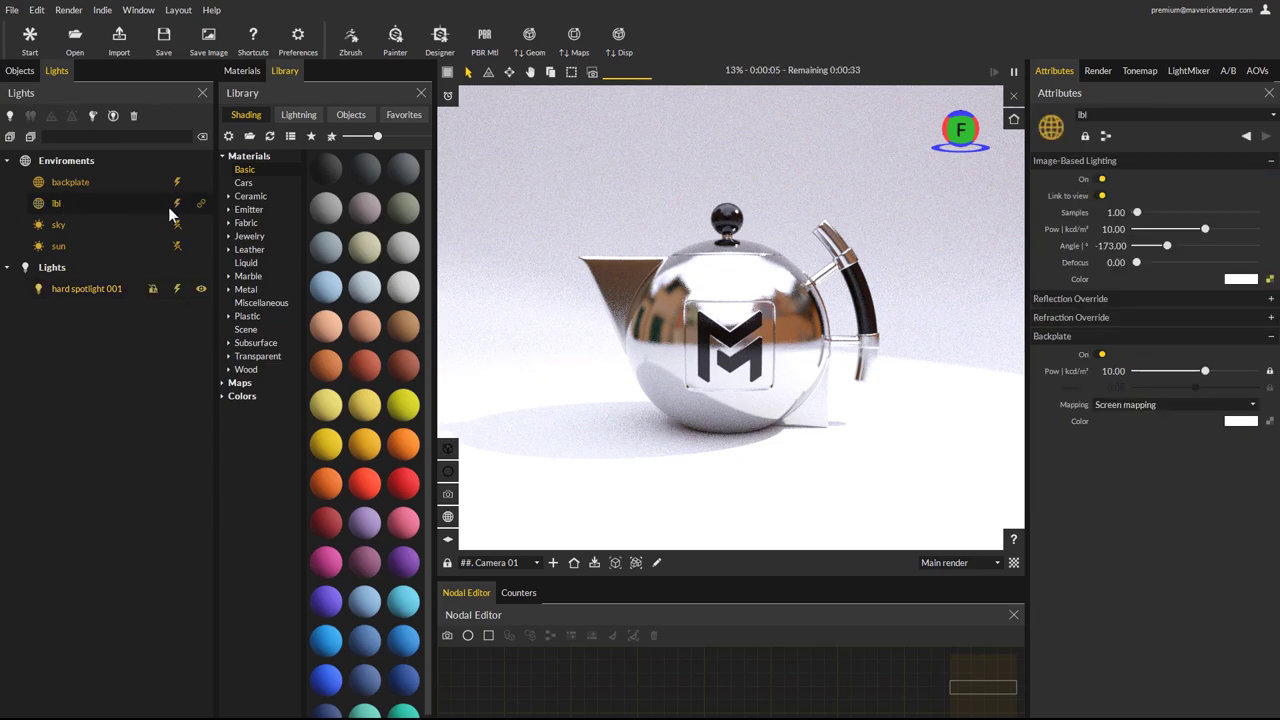
{"action": "left_click_drag", "start_coordinate": [1203, 233], "coordinate": [1185, 235]}
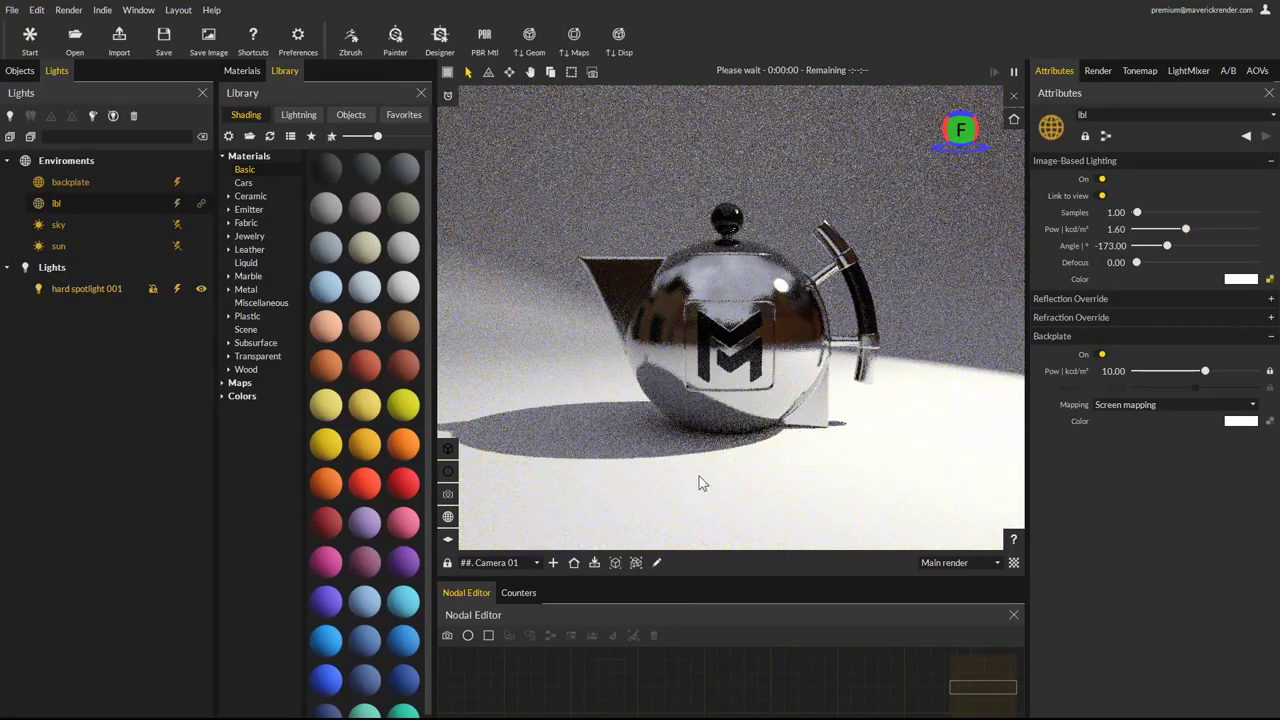
- Set hard spotlight 001's size to 15 and view the teapot from higher up
{"action": "left_click", "coordinate": [88, 288]}
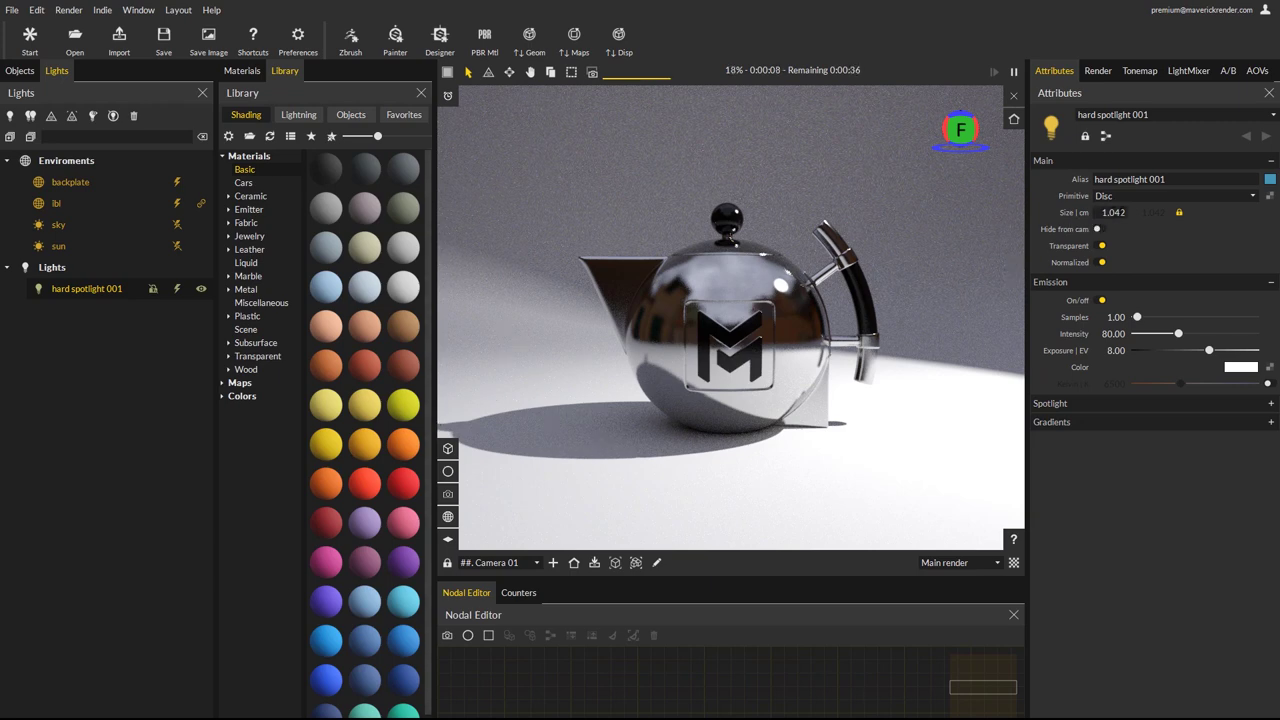
{"action": "double_click", "coordinate": [1112, 212]}
{"action": "type", "text": "15"}
{"action": "key", "text": "Return"}
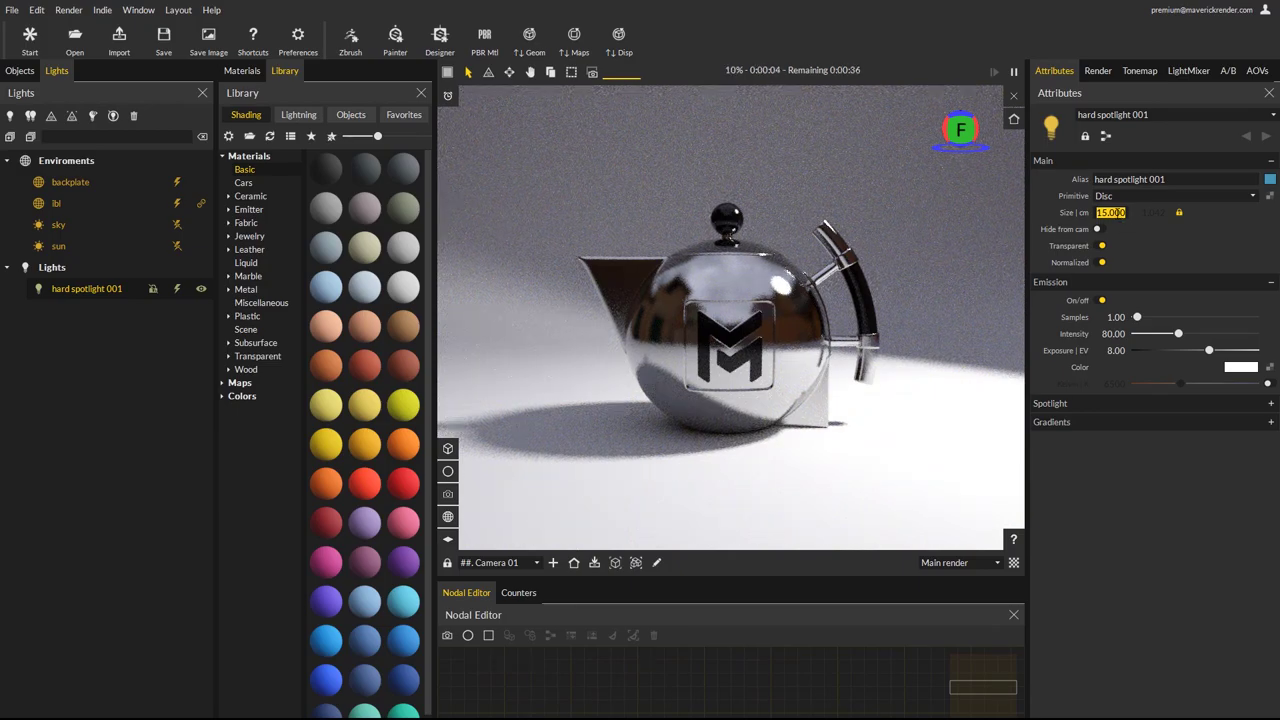
{"action": "left_click_drag", "start_coordinate": [750, 329], "coordinate": [740, 355]}
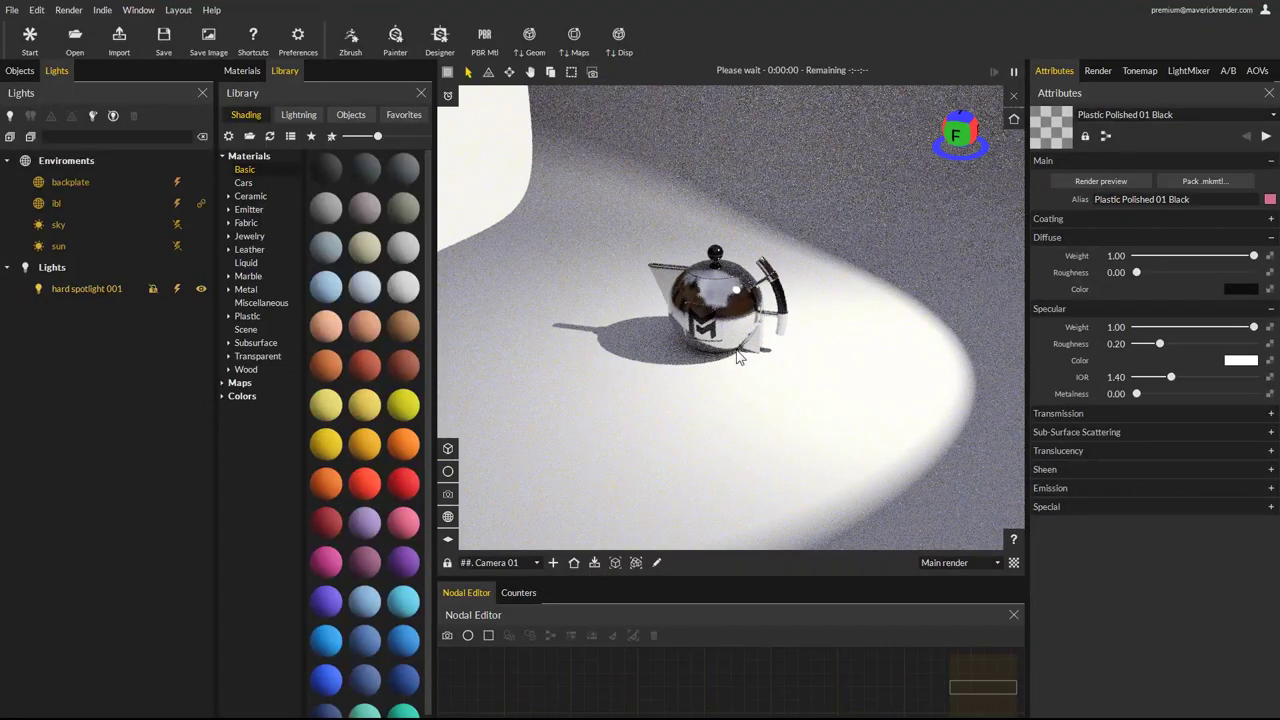
- Open the Library's Lighting > Projectors collection and browse the gobo thumbnails
{"action": "left_click", "coordinate": [286, 71]}
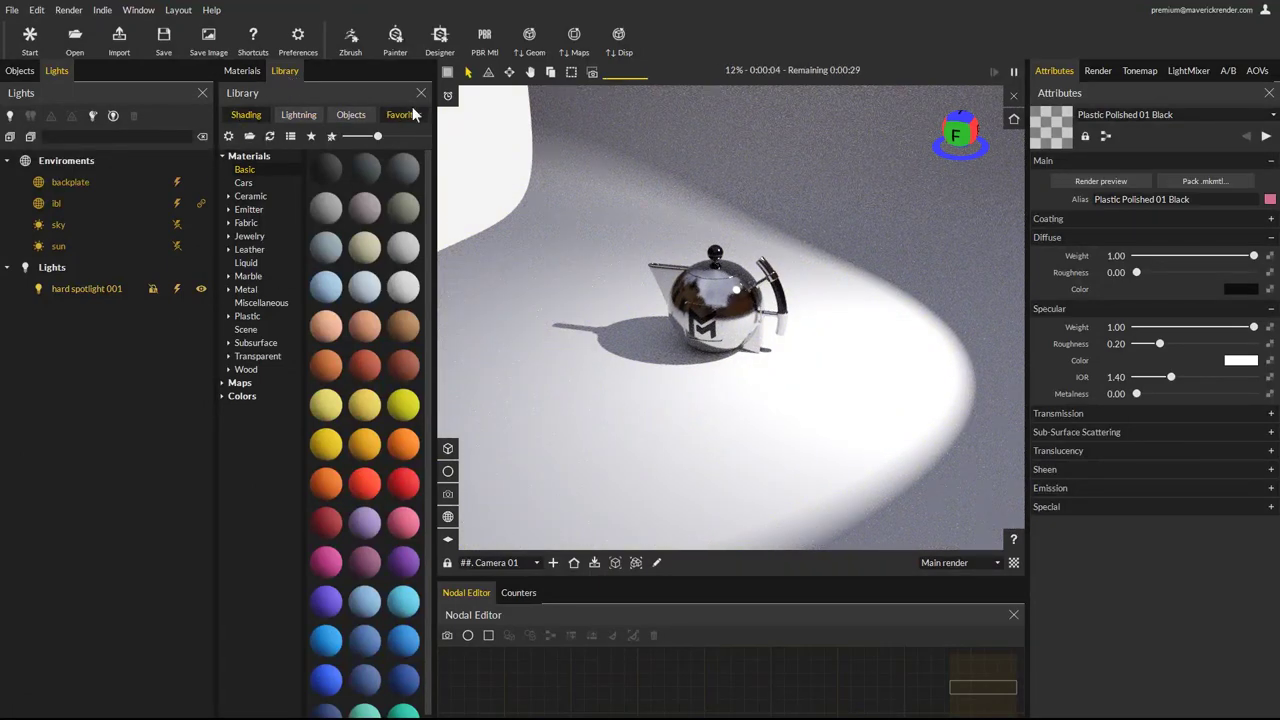
{"action": "left_click", "coordinate": [252, 115]}
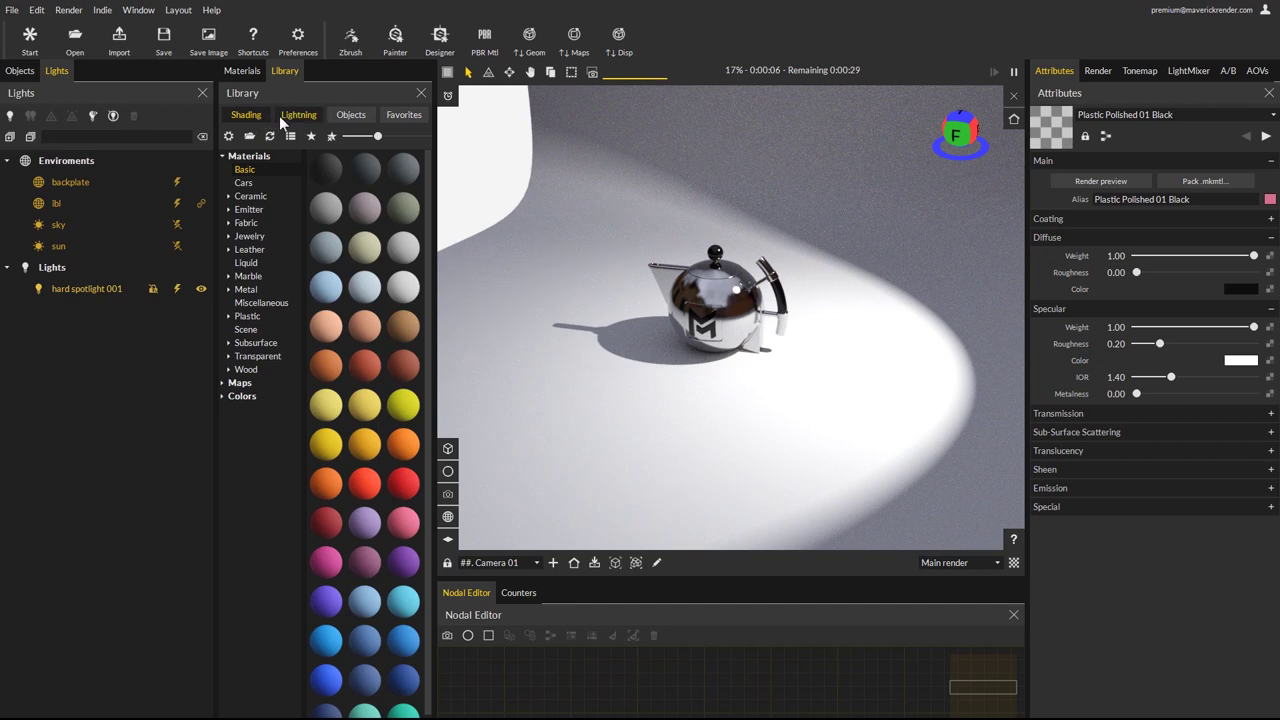
{"action": "left_click", "coordinate": [287, 118]}
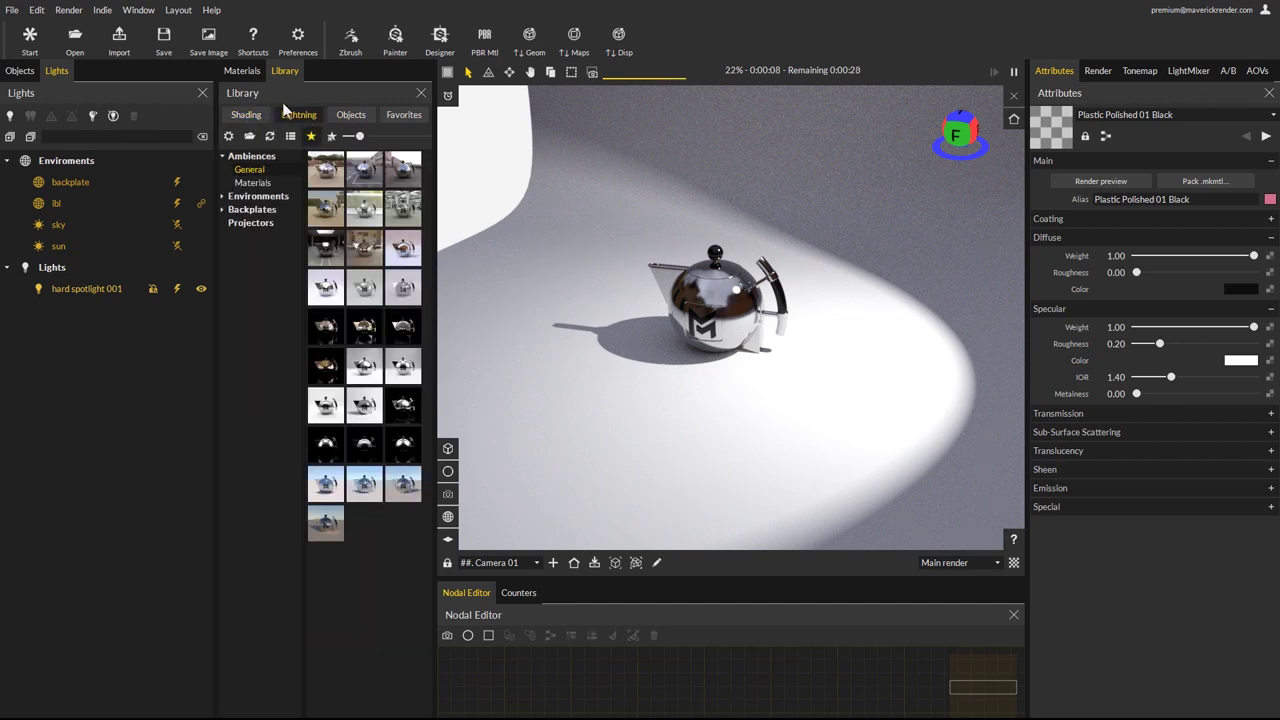
{"action": "left_click", "coordinate": [256, 222]}
{"action": "scroll", "coordinate": [390, 178], "scroll_direction": "down", "scroll_amount": 15}
{"action": "scroll", "coordinate": [390, 182], "scroll_direction": "down", "scroll_amount": 8}
{"action": "scroll", "coordinate": [388, 198], "scroll_direction": "up", "scroll_amount": 20}
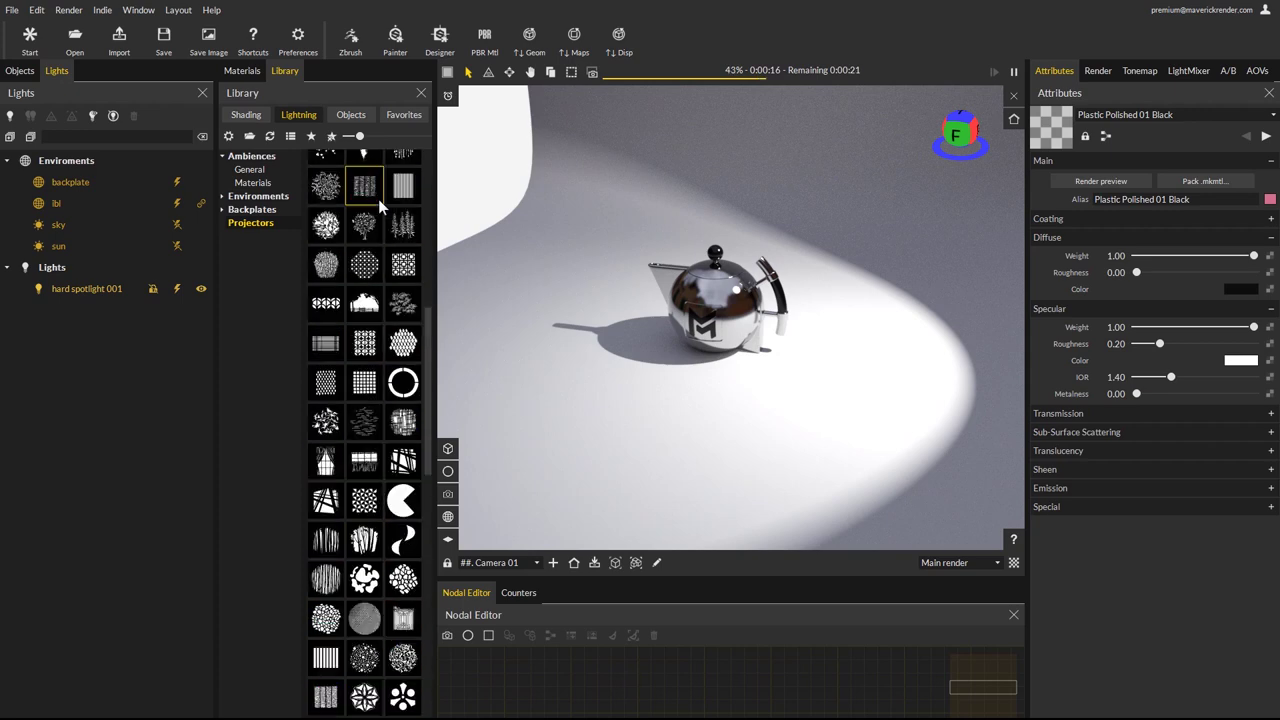
{"action": "scroll", "coordinate": [382, 208], "scroll_direction": "down", "scroll_amount": 15}
{"action": "scroll", "coordinate": [388, 240], "scroll_direction": "up", "scroll_amount": 15}
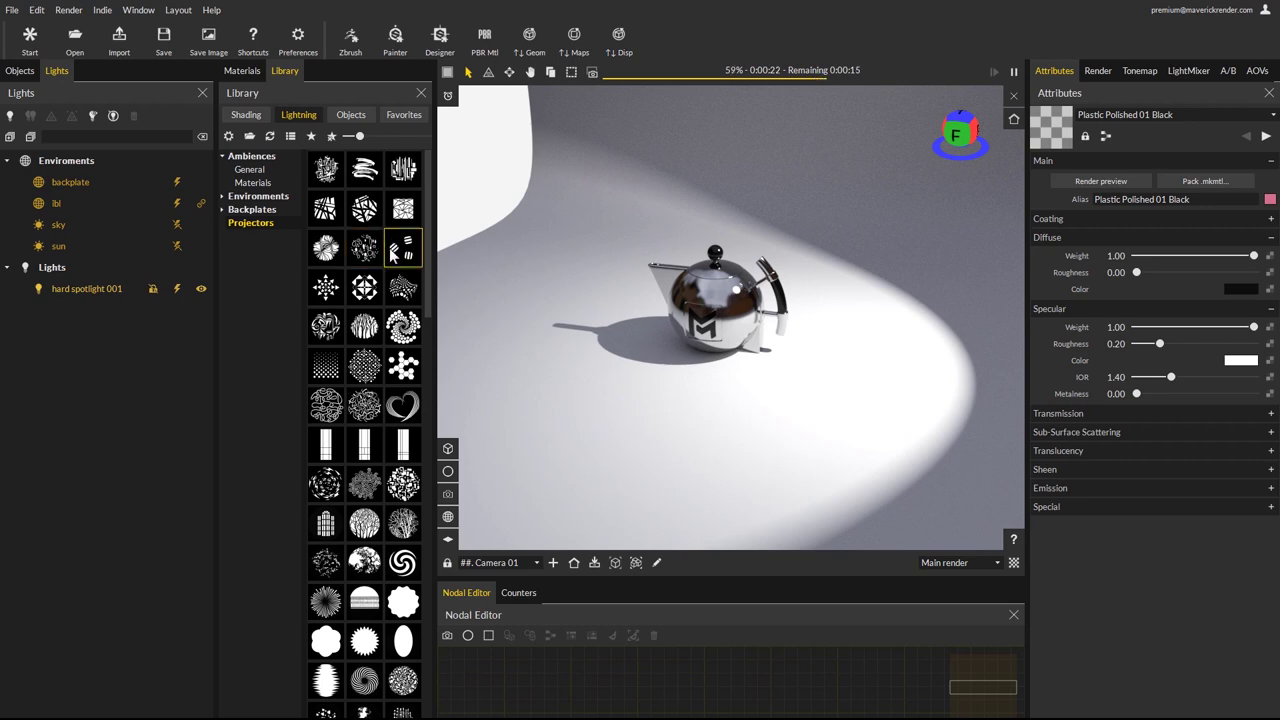
- Apply a projector pattern to hard spotlight 001, swap in a second one, and orbit to inspect
{"action": "left_click_drag", "start_coordinate": [365, 212], "coordinate": [109, 288]}
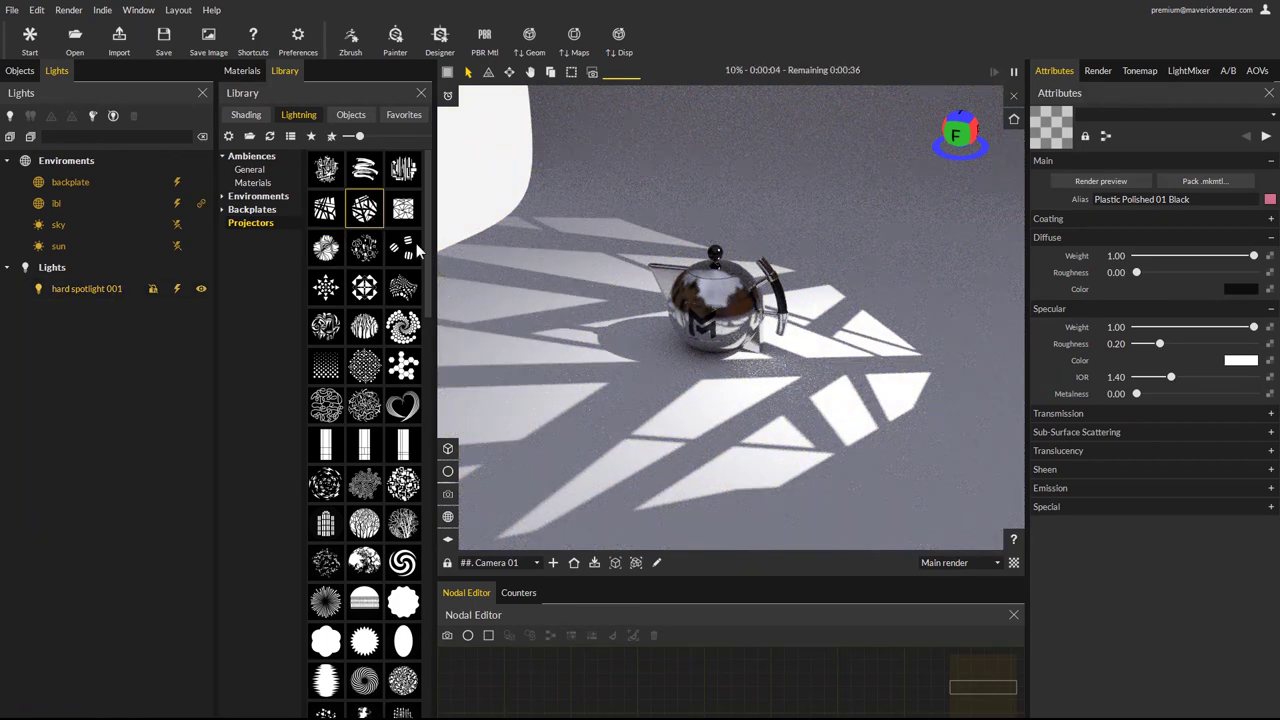
{"action": "mouse_move", "coordinate": [692, 394]}
{"action": "left_mouse_down"}
{"action": "mouse_move", "coordinate": [752, 390]}
{"action": "mouse_move", "coordinate": [674, 408]}
{"action": "mouse_move", "coordinate": [705, 398]}
{"action": "left_mouse_up"}
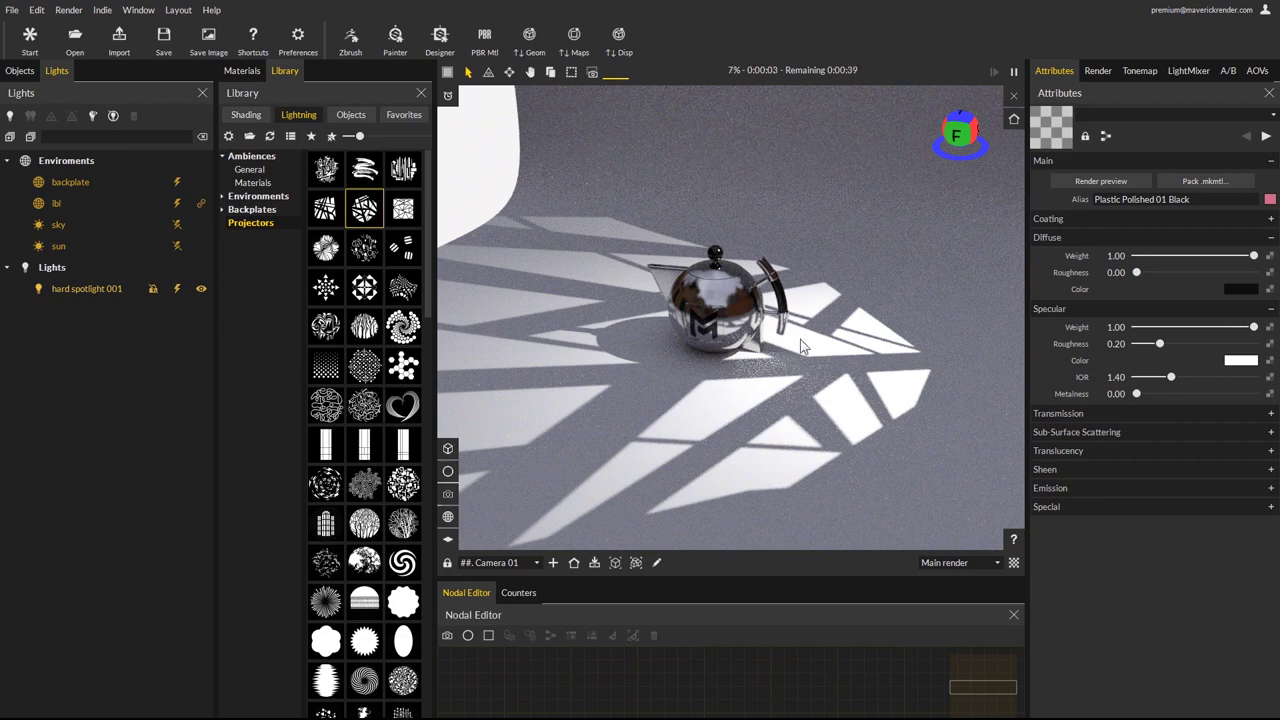
{"action": "left_click_drag", "start_coordinate": [378, 306], "coordinate": [97, 298]}
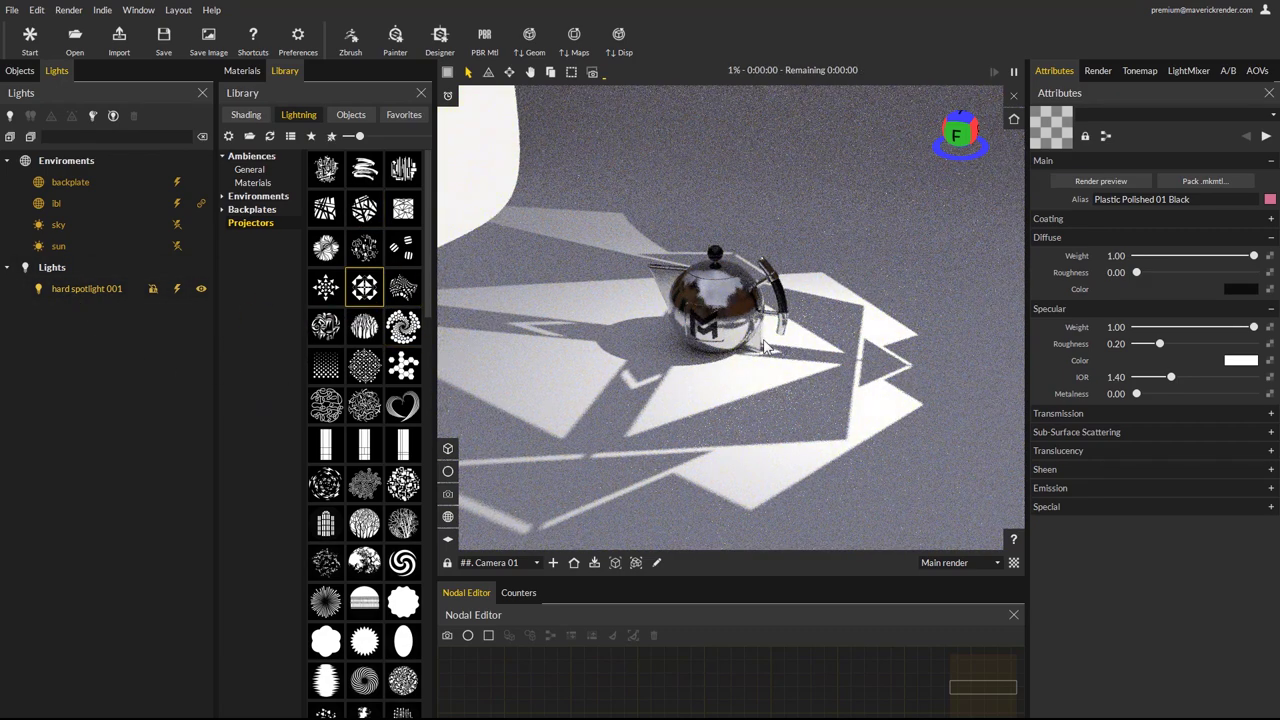
{"action": "left_click_drag", "start_coordinate": [734, 401], "coordinate": [740, 402]}
{"action": "scroll", "coordinate": [740, 402], "scroll_direction": "up", "scroll_amount": 5}
- Re-aim hard spotlight 001 with the Normallight tool on the teapot, then return to Camera 01
{"action": "key", "text": "a"}
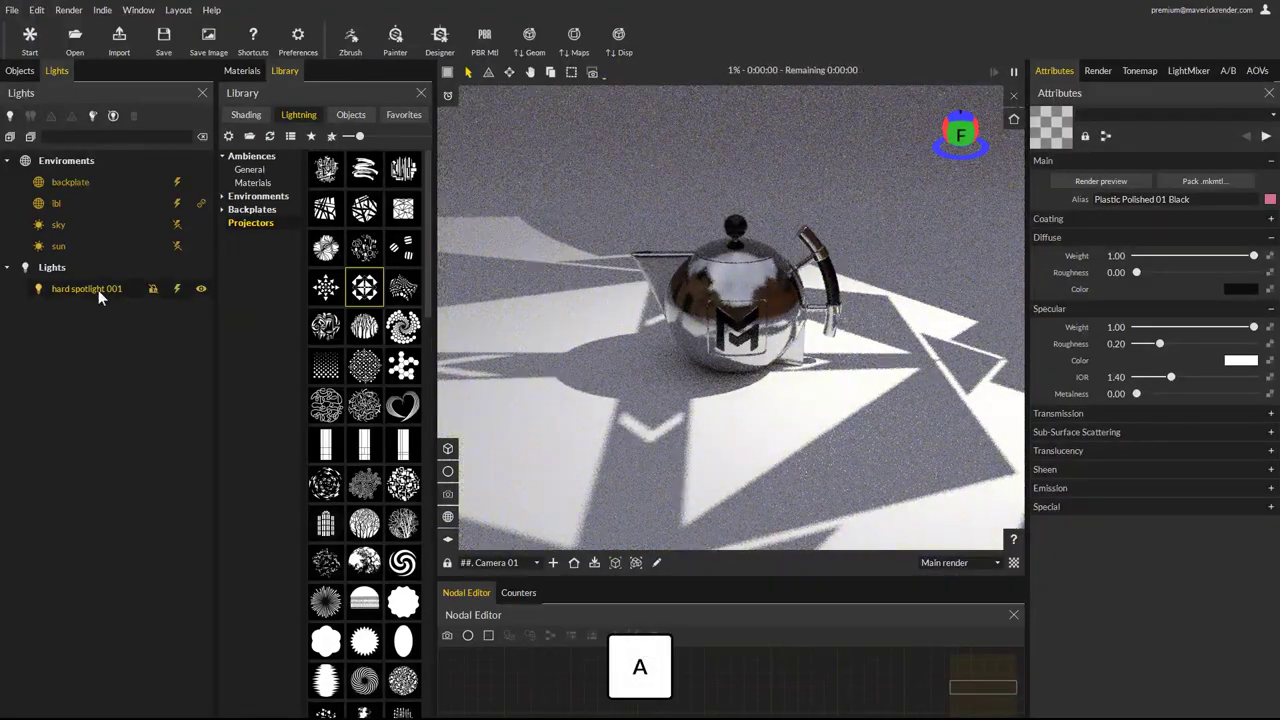
{"action": "left_click", "coordinate": [98, 290]}
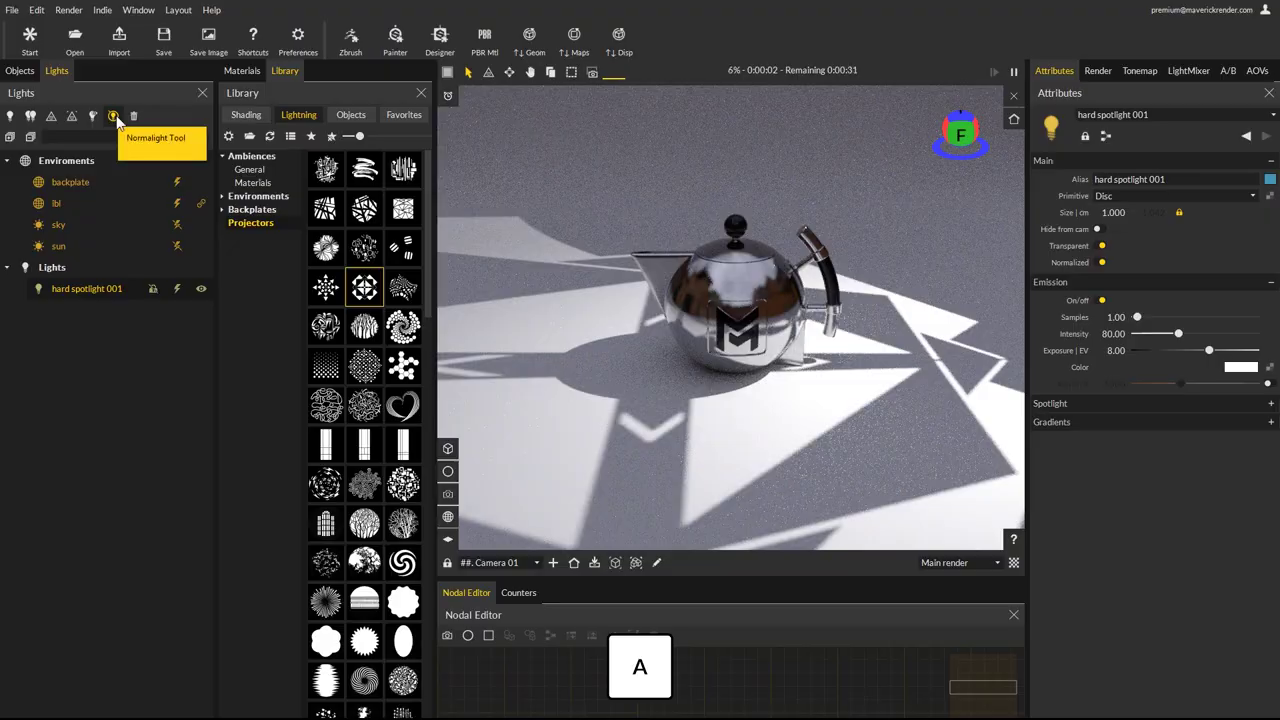
{"action": "left_click", "coordinate": [113, 116]}
{"action": "left_click", "coordinate": [763, 278]}
{"action": "mouse_move", "coordinate": [763, 278]}
{"action": "left_mouse_down"}
{"action": "mouse_move", "coordinate": [724, 262]}
{"action": "mouse_move", "coordinate": [775, 290]}
{"action": "left_mouse_up"}
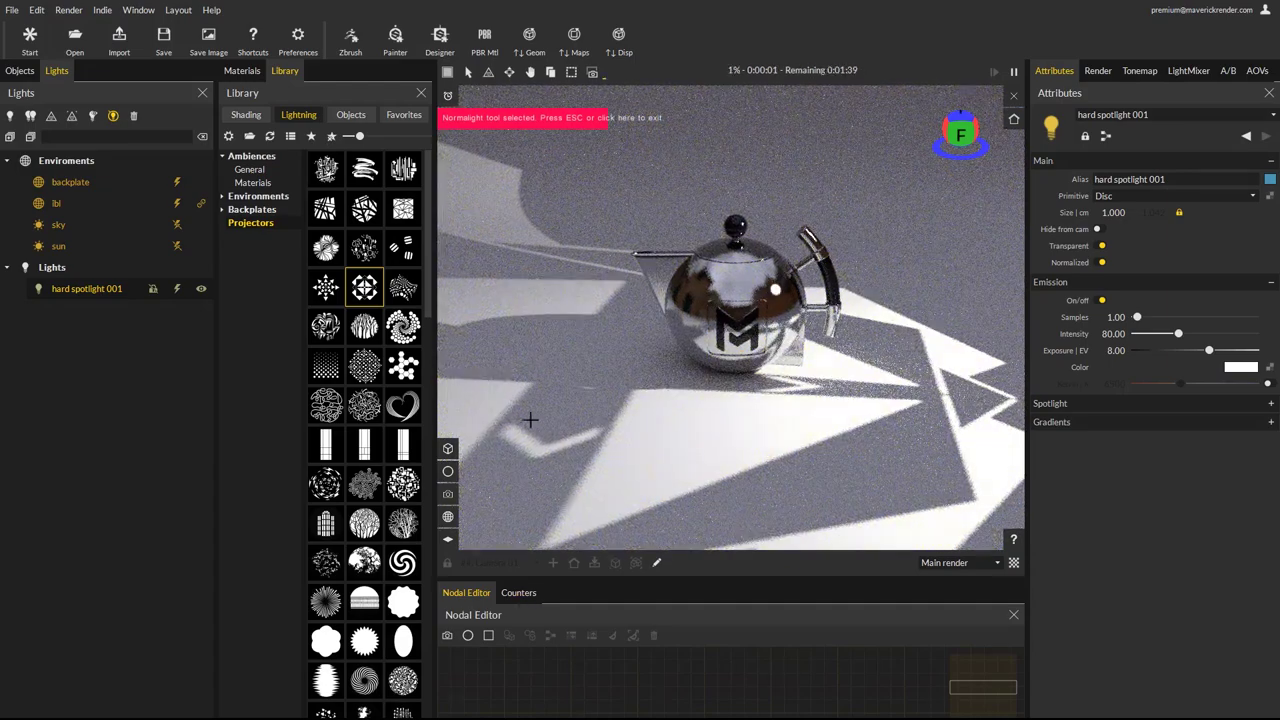
{"action": "left_click", "coordinate": [548, 118]}
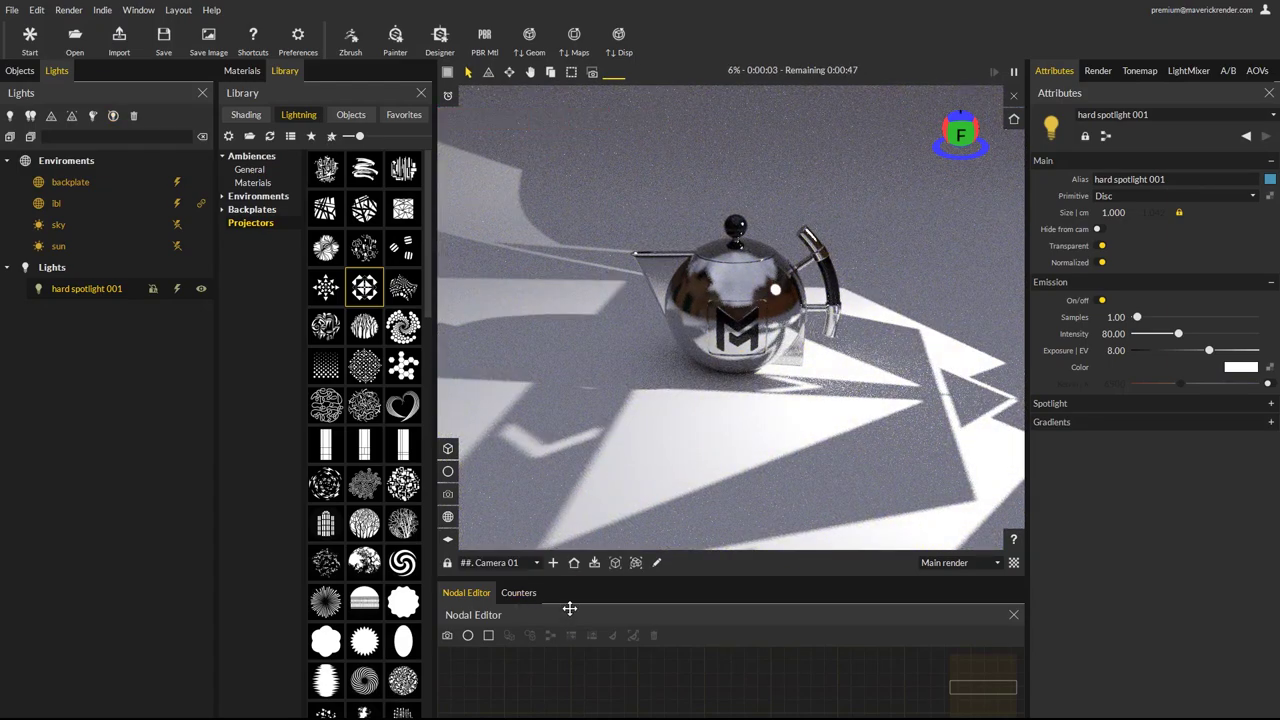
{"action": "left_click", "coordinate": [573, 562]}
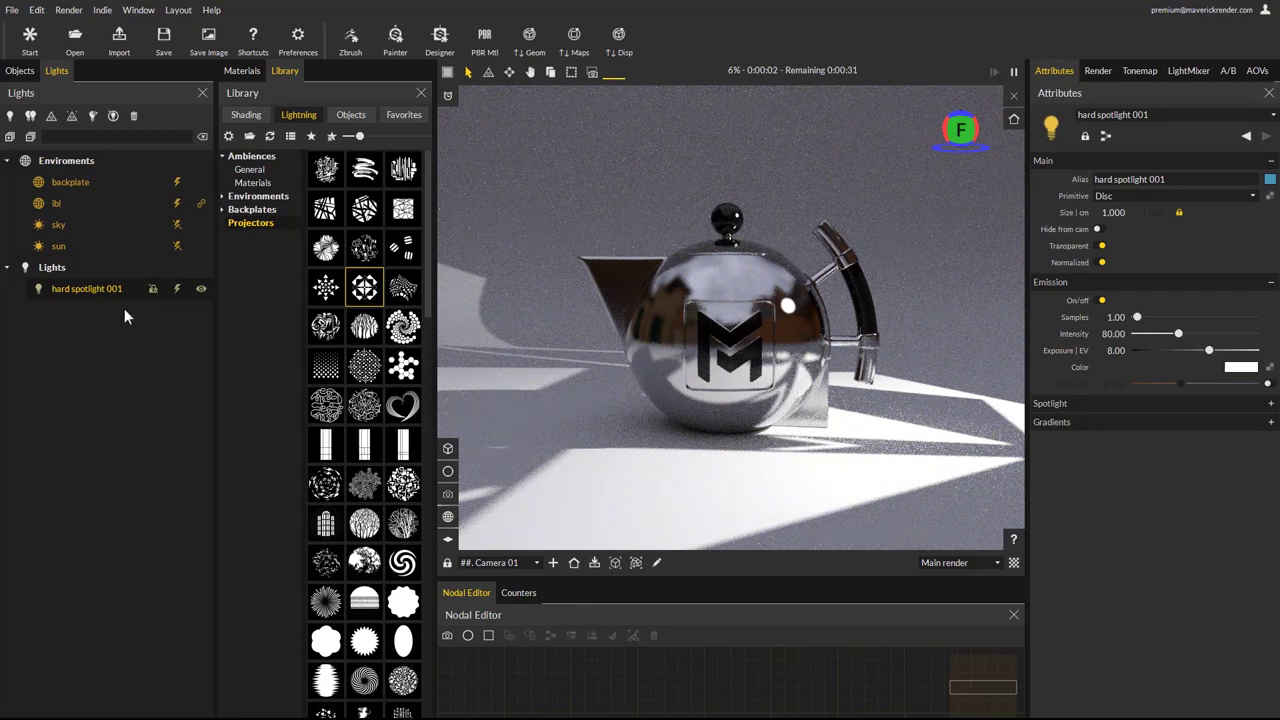
- Adjust the cone angle, try a branch-shadow projector, and re-aim the light across the teapot
{"action": "left_click", "coordinate": [1052, 403]}
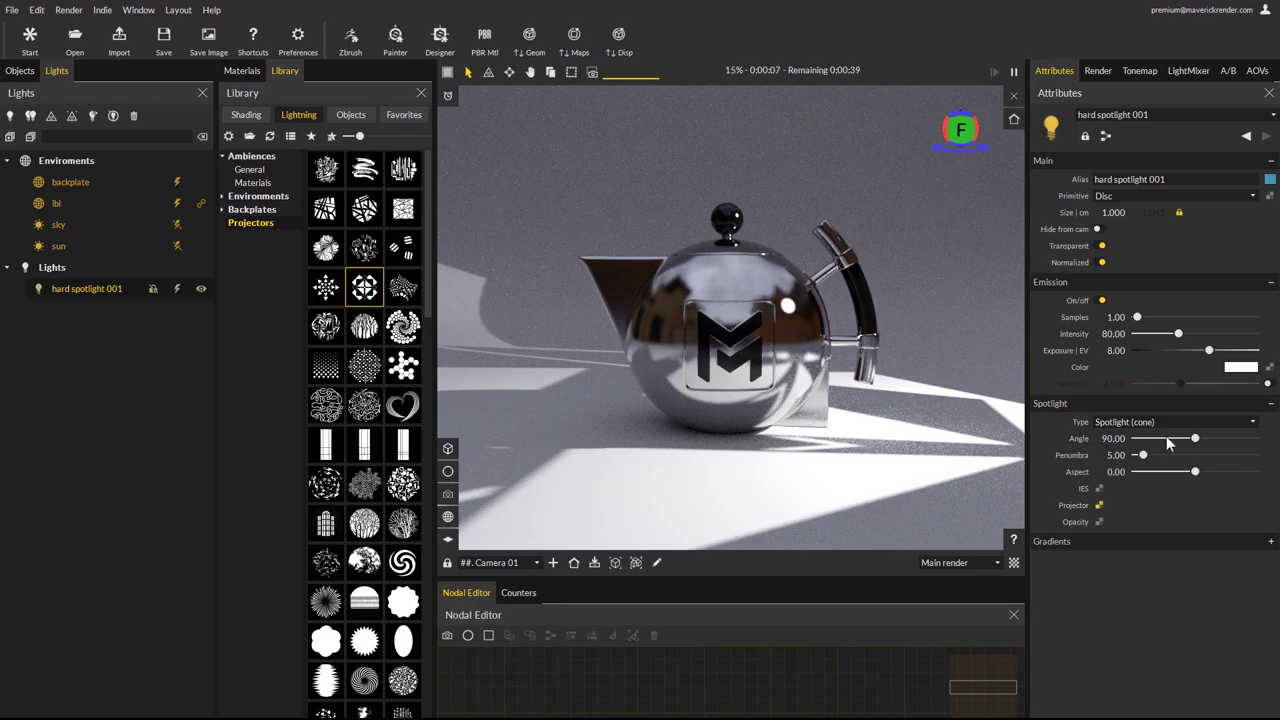
{"action": "left_click_drag", "start_coordinate": [1194, 439], "coordinate": [1215, 455]}
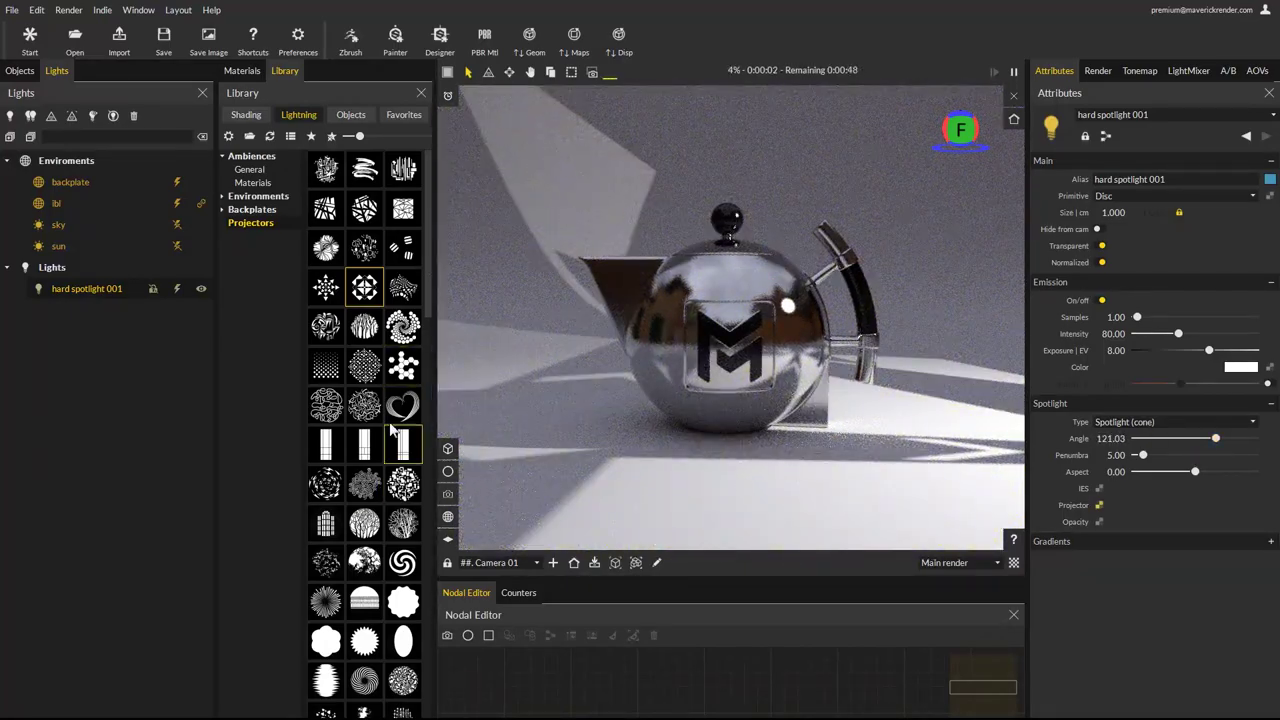
{"action": "left_click_drag", "start_coordinate": [364, 522], "coordinate": [112, 295]}
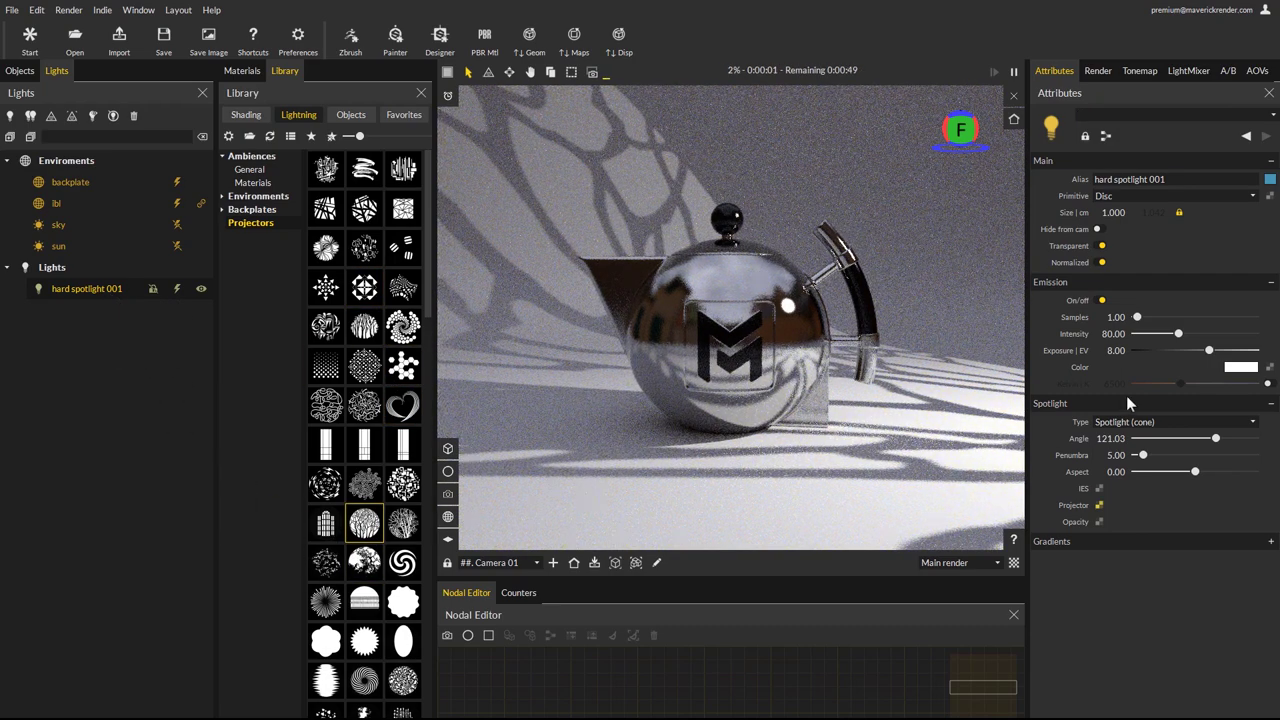
{"action": "left_click", "coordinate": [113, 115]}
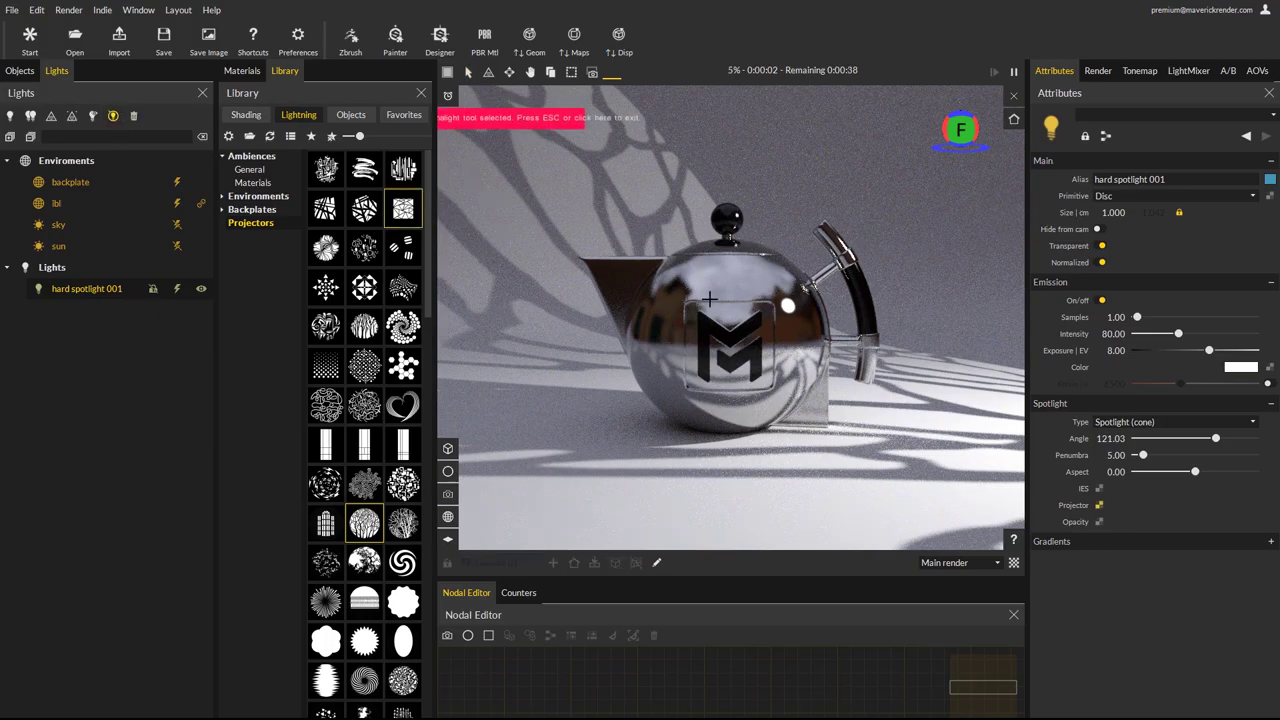
{"action": "left_click_drag", "start_coordinate": [745, 291], "coordinate": [684, 319]}
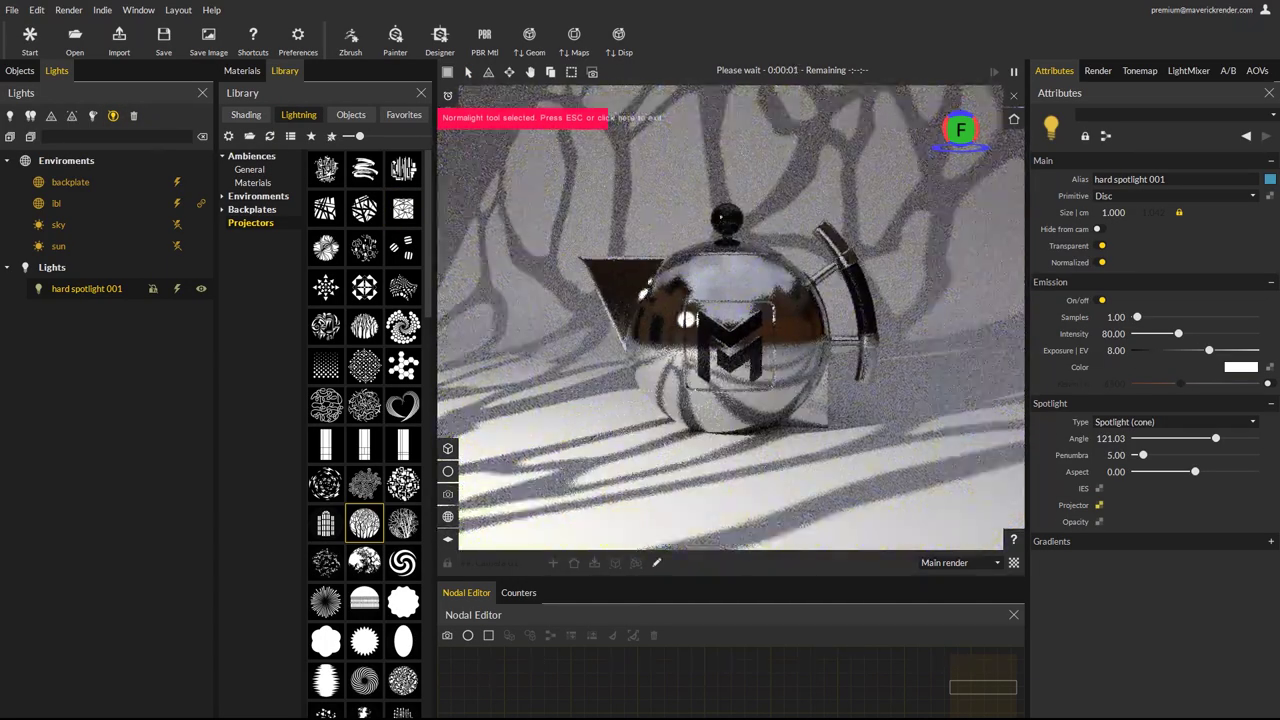
- Set intensity to 441.55, apply the spiral projector, and set the cone angle to 102.72
{"action": "mouse_move", "coordinate": [1216, 439]}
{"action": "left_mouse_down"}
{"action": "mouse_move", "coordinate": [1188, 457]}
{"action": "mouse_move", "coordinate": [1228, 457]}
{"action": "left_mouse_up"}
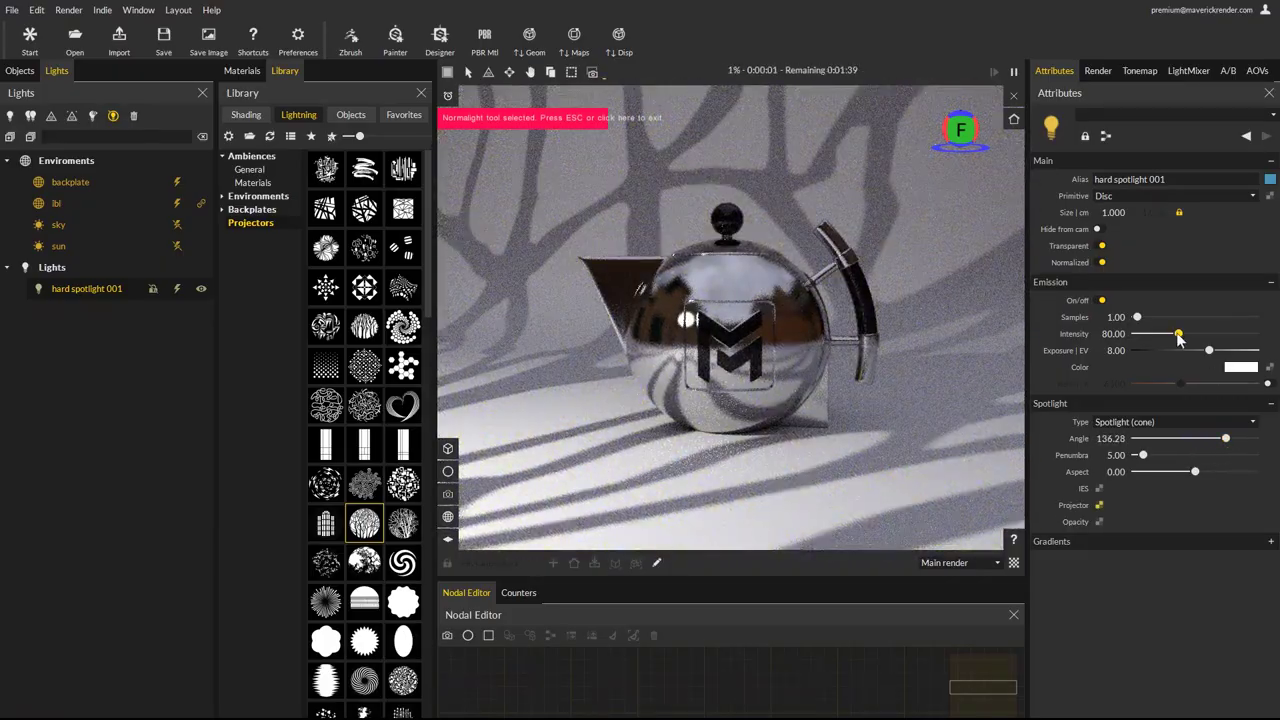
{"action": "left_click_drag", "start_coordinate": [1178, 334], "coordinate": [1196, 334]}
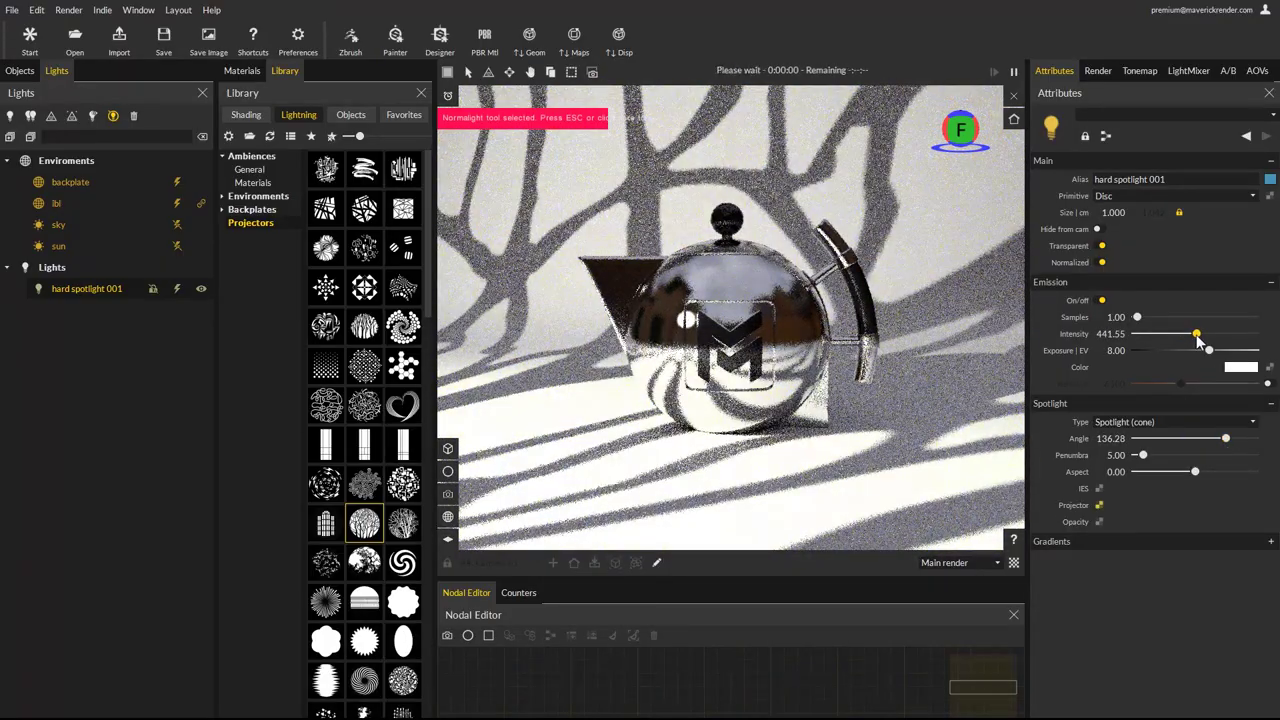
{"action": "left_click_drag", "start_coordinate": [402, 562], "coordinate": [115, 293]}
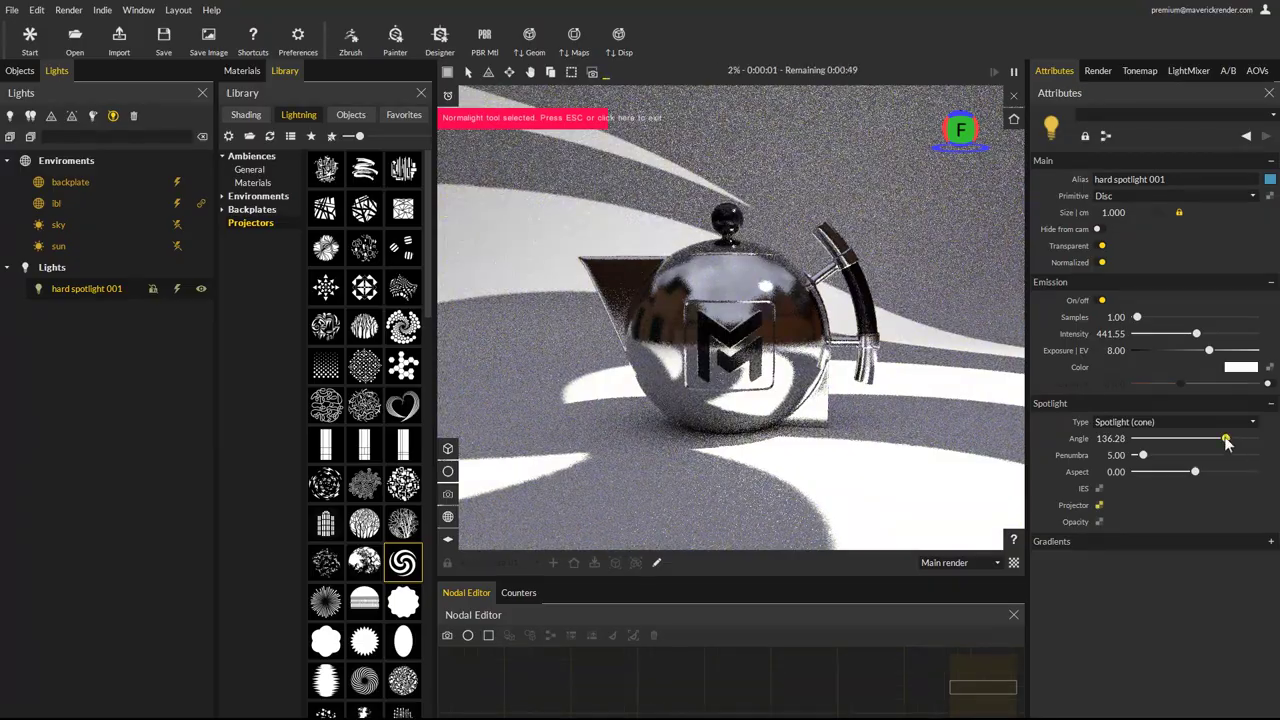
{"action": "left_click_drag", "start_coordinate": [1226, 441], "coordinate": [1204, 453]}
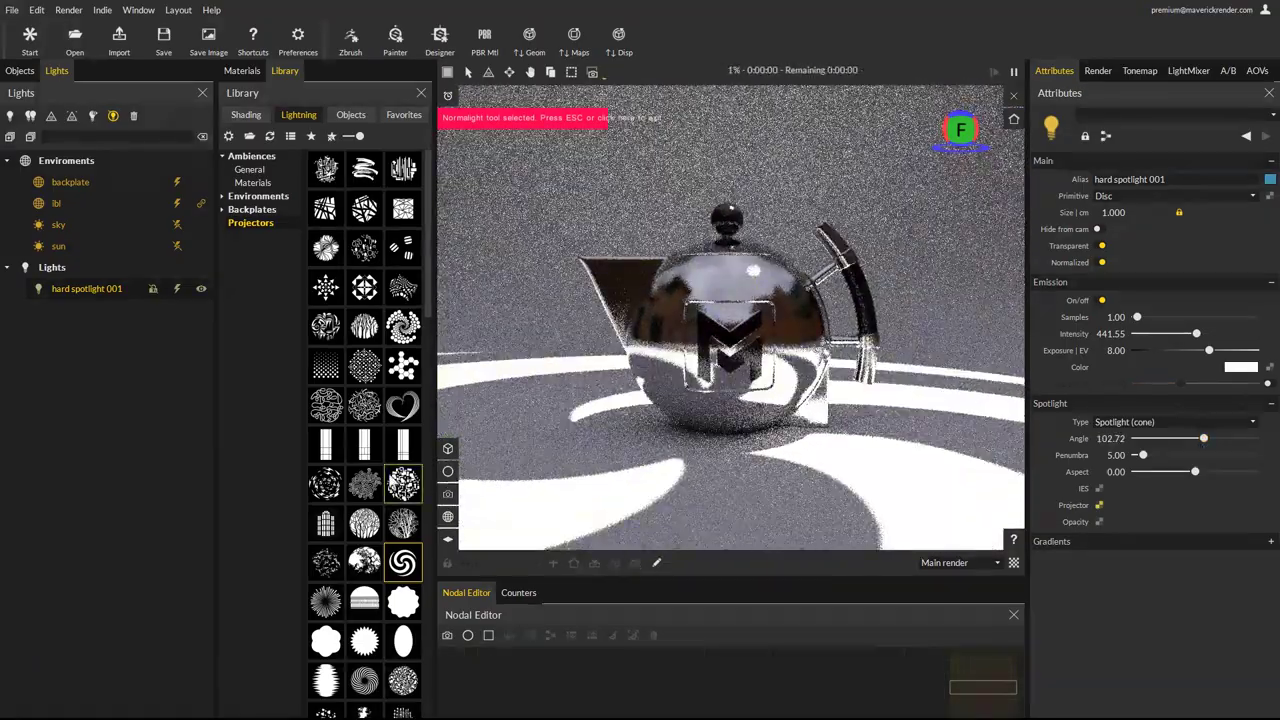
- Try striped pentagon, blue sphere, purple sphere and other coloured projectors on hard spotlight 001
{"action": "scroll", "coordinate": [388, 484], "scroll_direction": "down", "scroll_amount": 5}
{"action": "scroll", "coordinate": [385, 487], "scroll_direction": "down", "scroll_amount": 3}
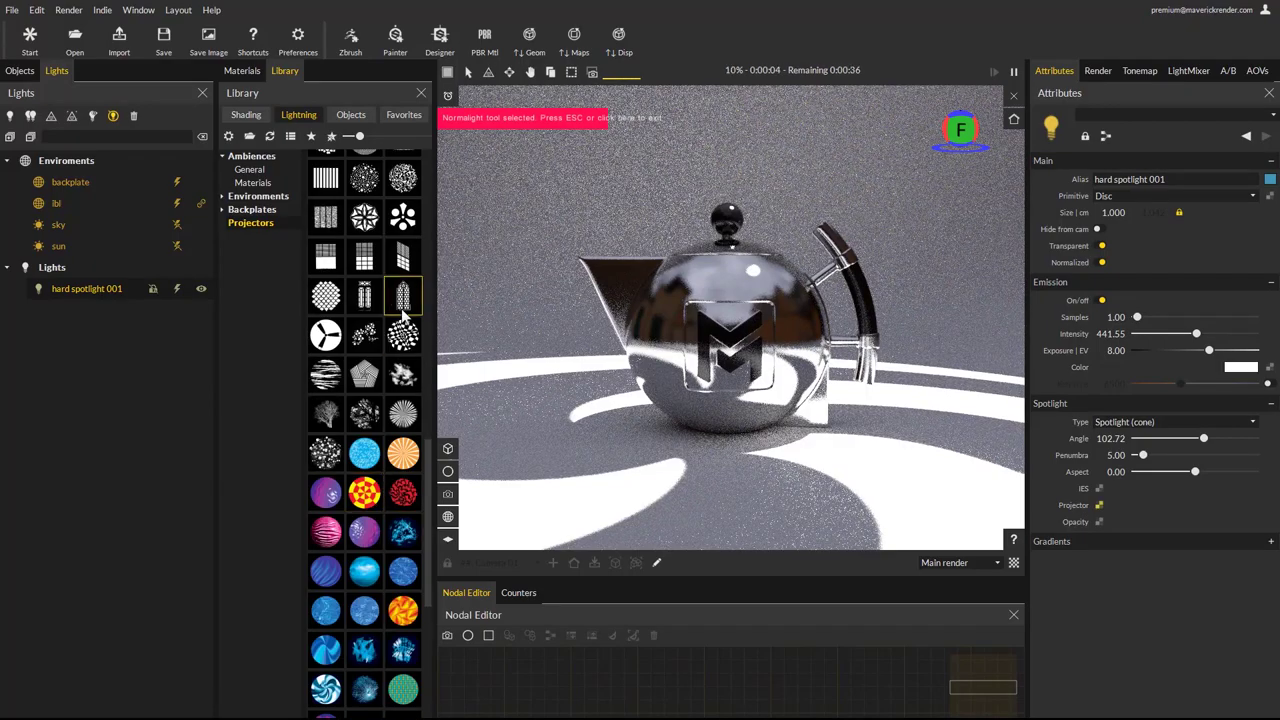
{"action": "left_click_drag", "start_coordinate": [364, 374], "coordinate": [100, 290]}
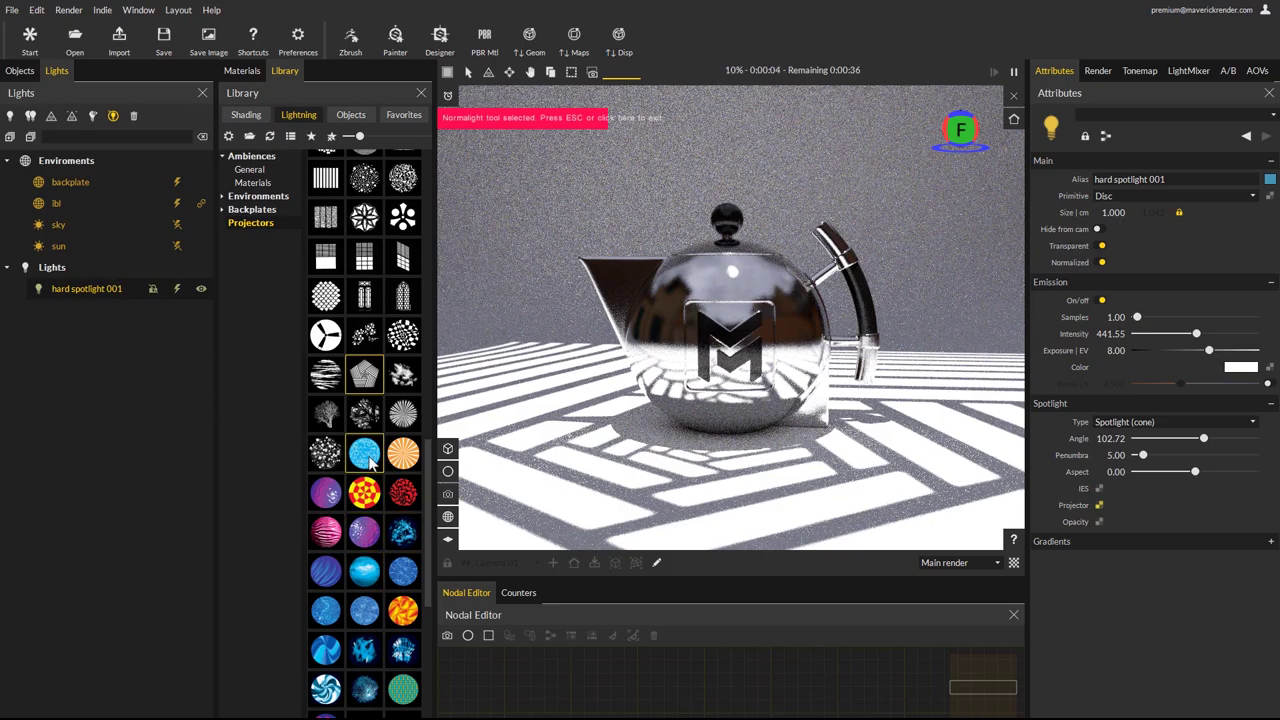
{"action": "left_click_drag", "start_coordinate": [364, 452], "coordinate": [96, 293]}
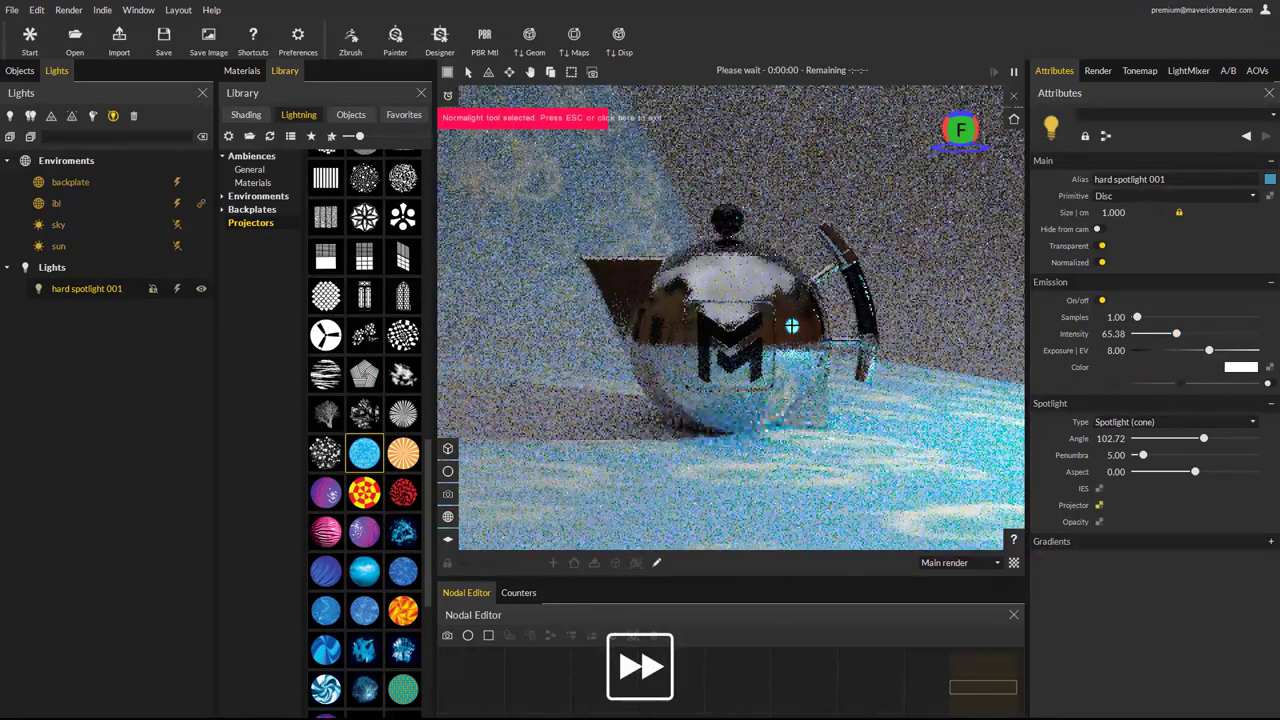
{"action": "left_click_drag", "start_coordinate": [364, 530], "coordinate": [100, 292]}
{"action": "left_click_drag", "start_coordinate": [403, 650], "coordinate": [100, 291]}
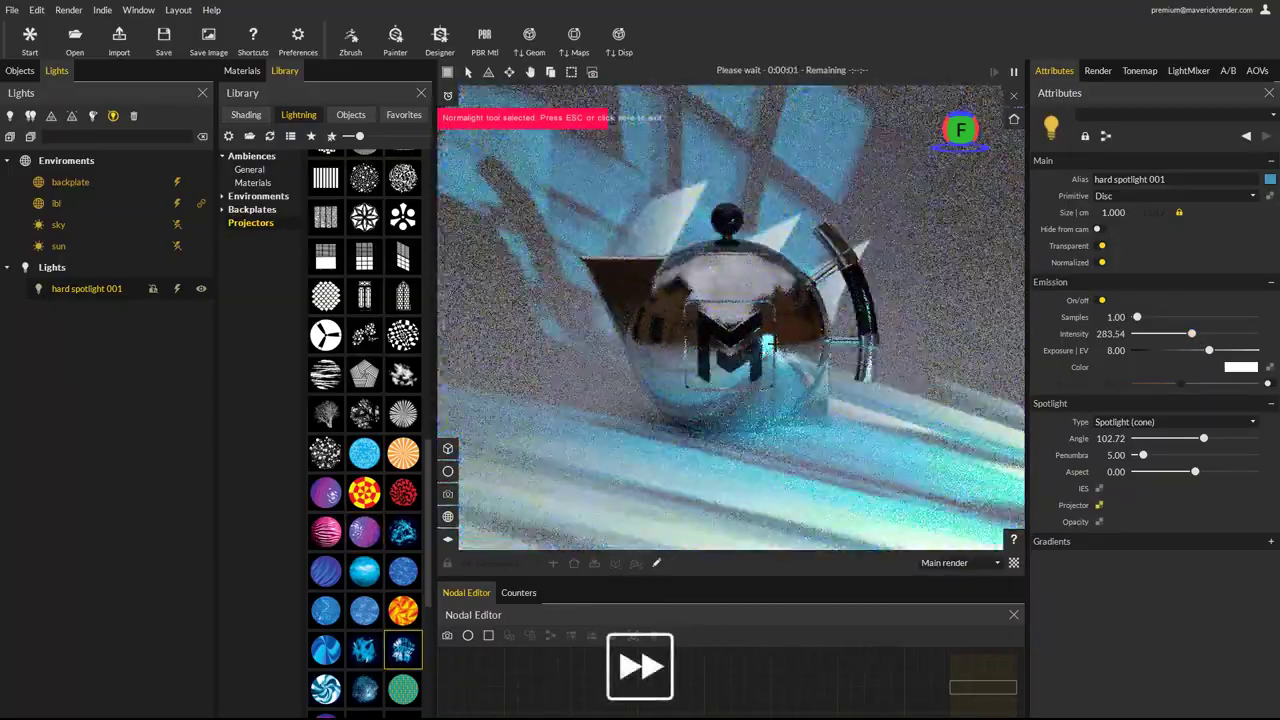
{"action": "scroll", "coordinate": [1148, 208], "scroll_direction": "up", "scroll_amount": 4}
{"action": "scroll", "coordinate": [365, 430], "scroll_direction": "down", "scroll_amount": 5}
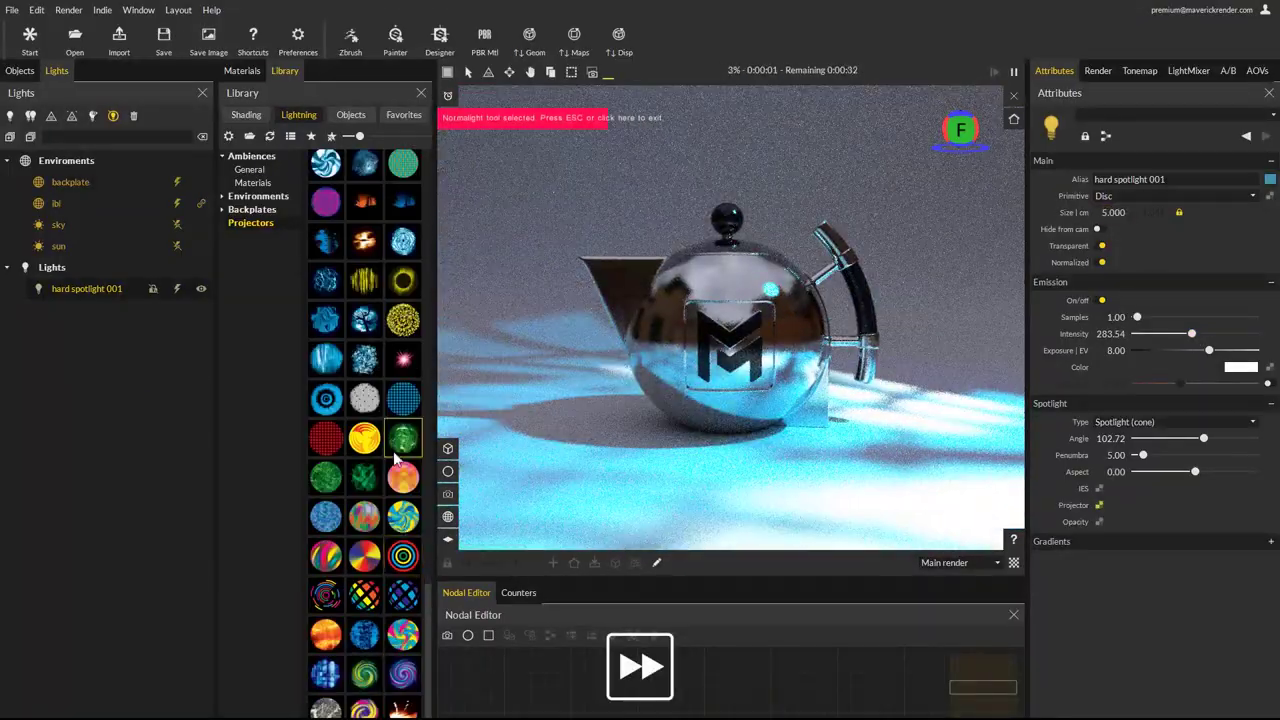
{"action": "left_click_drag", "start_coordinate": [364, 675], "coordinate": [100, 291]}
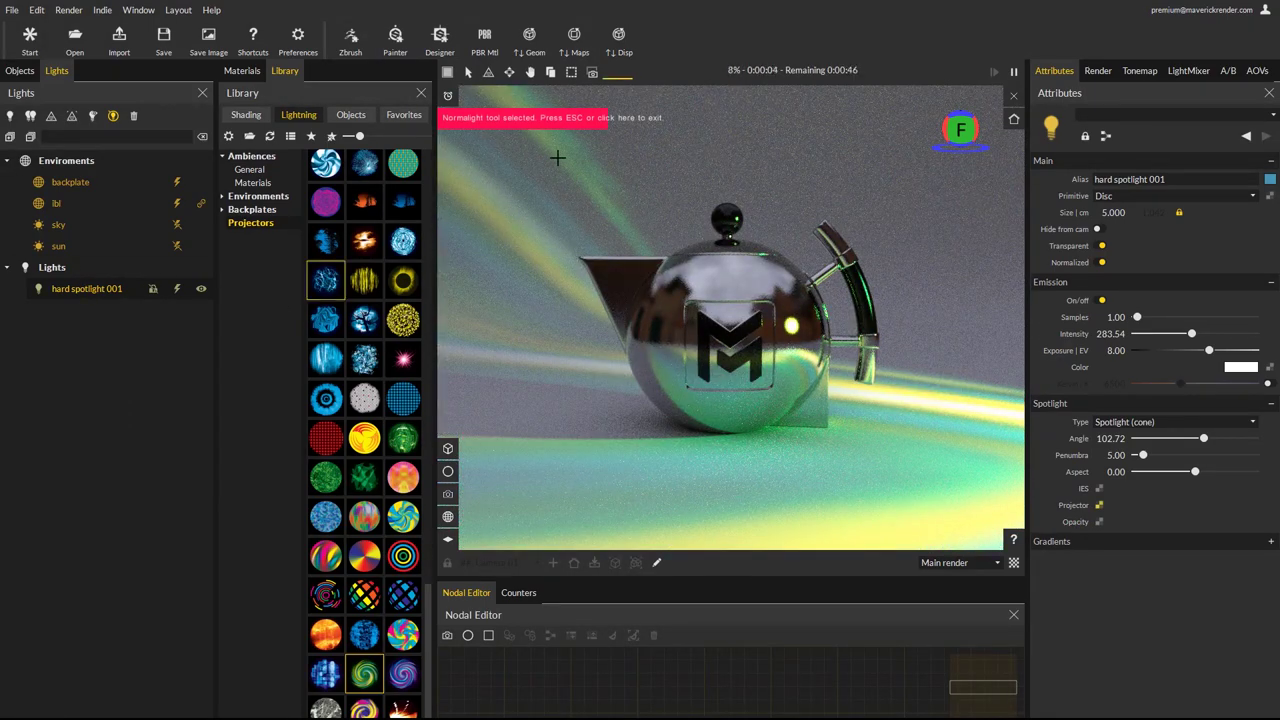
- Exit light placement and open the stand mixer sample scene without saving the teapot
{"action": "left_click", "coordinate": [527, 118]}
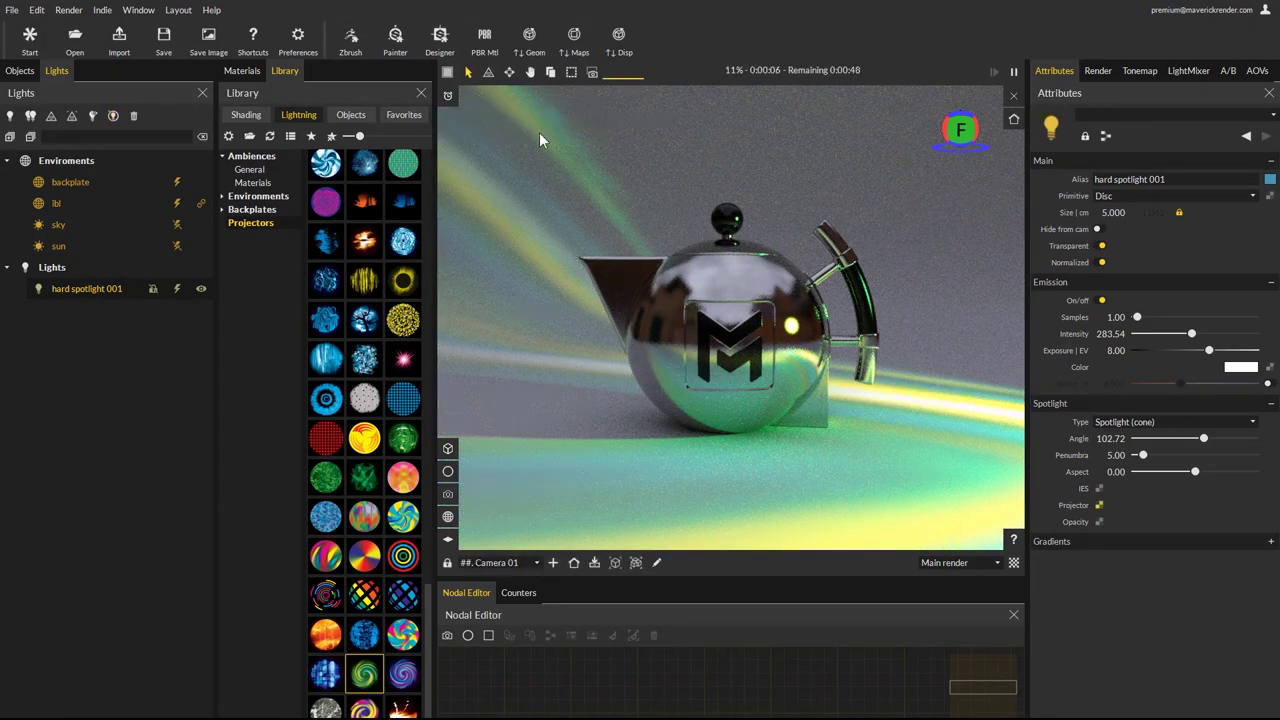
{"action": "left_click", "coordinate": [6, 34]}
{"action": "left_click", "coordinate": [607, 436]}
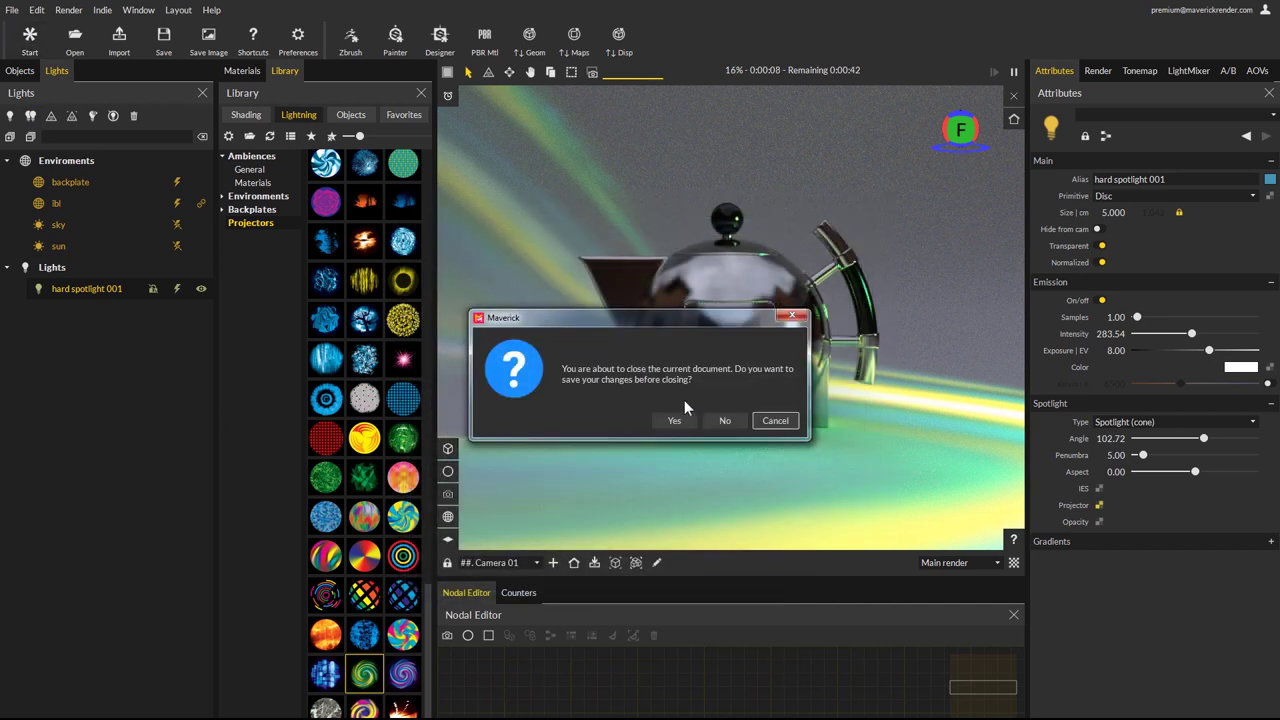
{"action": "left_click", "coordinate": [724, 421]}
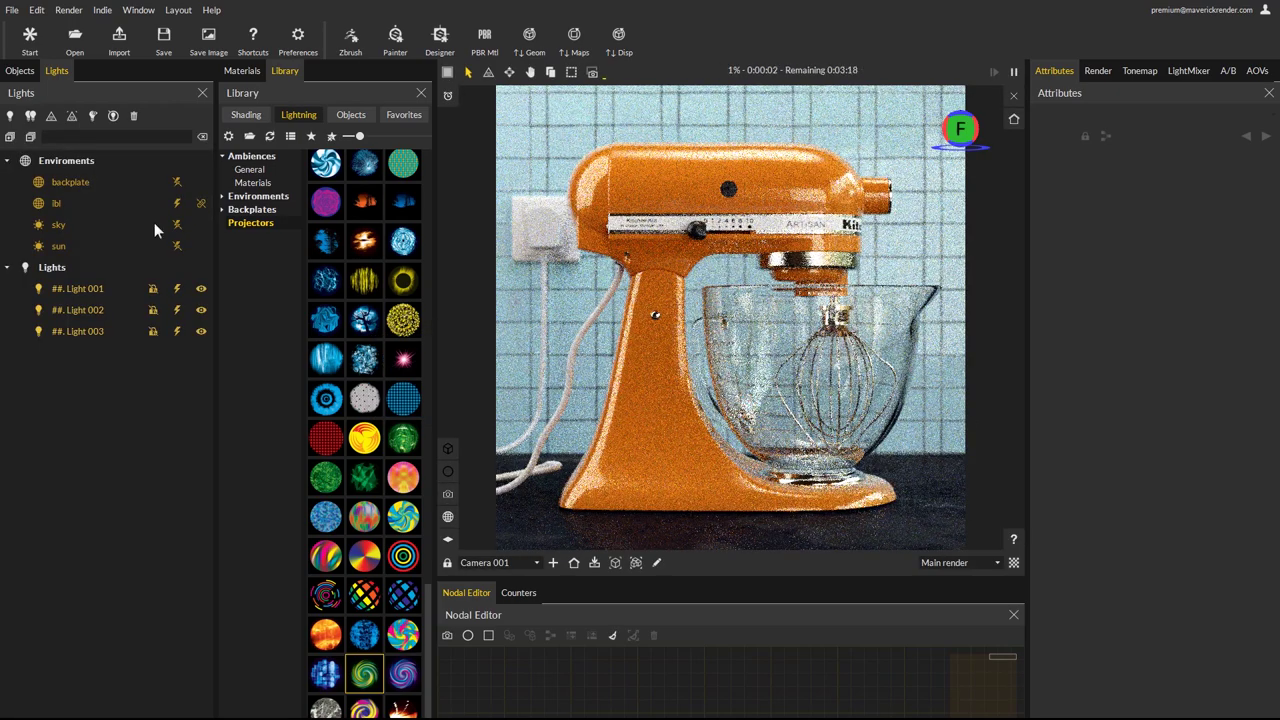
- Hide the environment lighting and Lights 001–003 from the mixer render
{"action": "left_click", "coordinate": [177, 309]}
{"action": "left_click", "coordinate": [177, 331]}
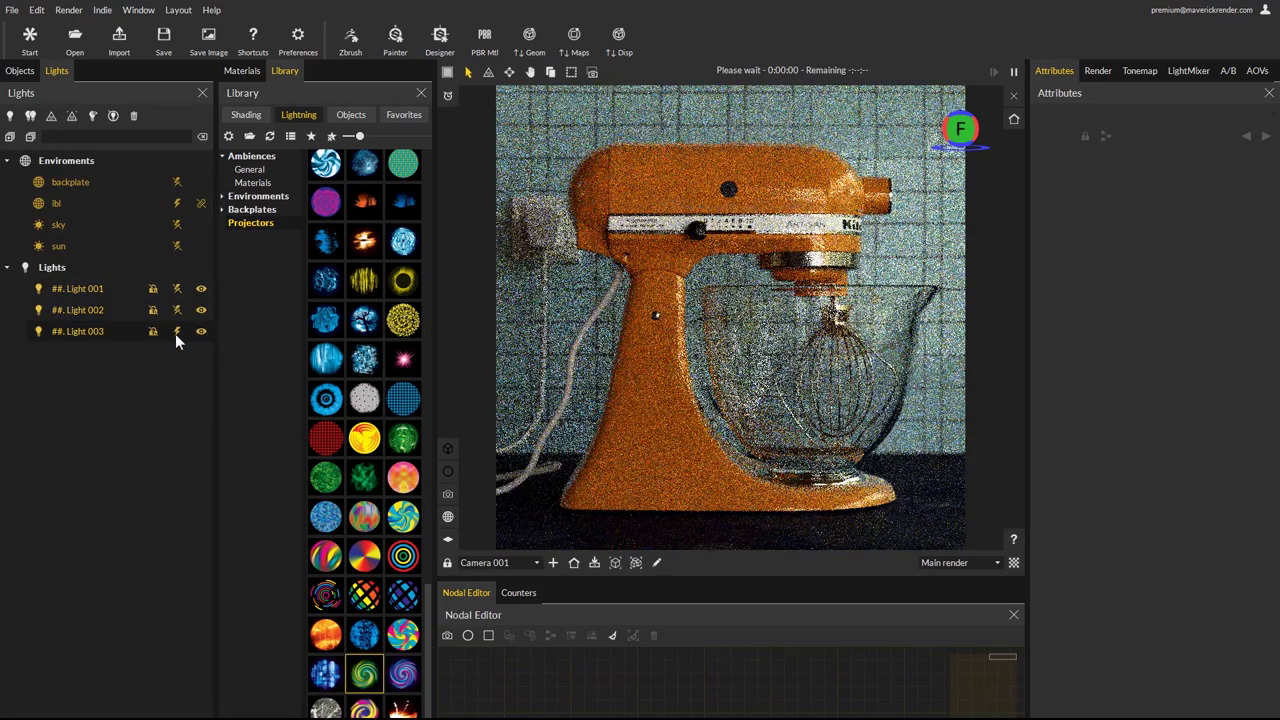
{"action": "left_click", "coordinate": [200, 288]}
{"action": "left_click", "coordinate": [199, 310]}
{"action": "left_click", "coordinate": [200, 332]}
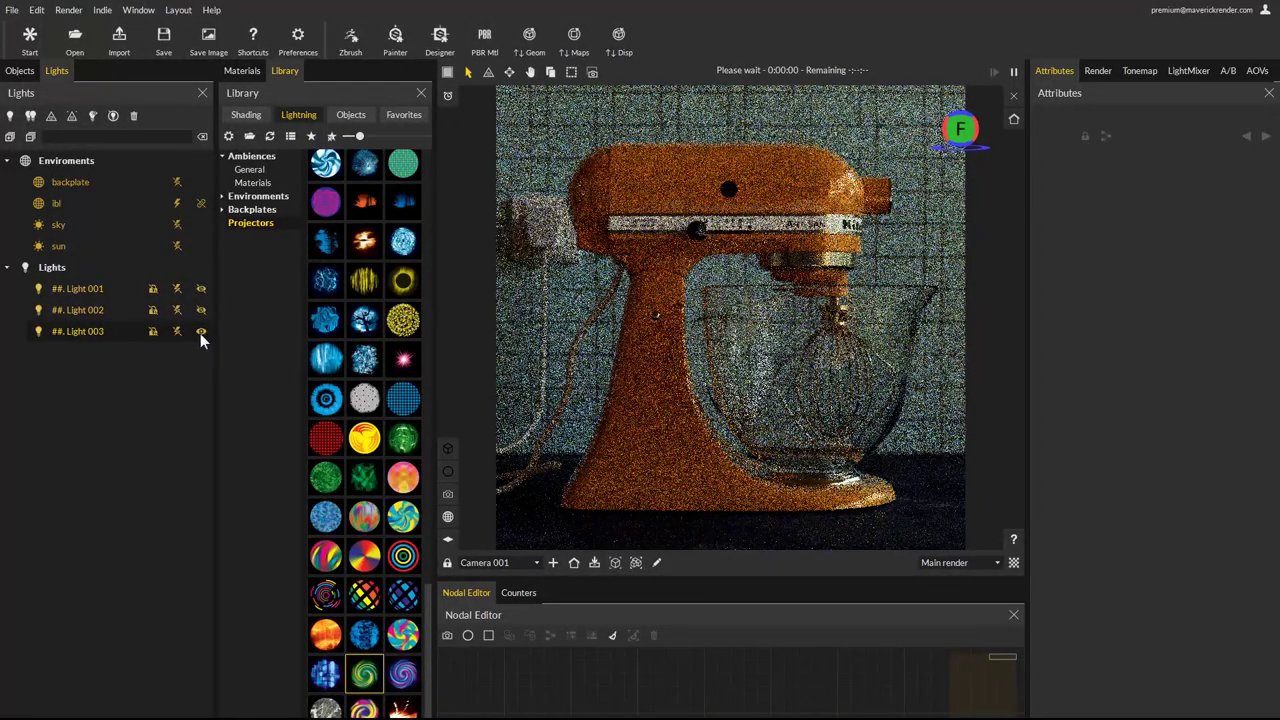
- Create a hard spotlight and aim it at the mixer body with the Normallight tool
{"action": "left_click", "coordinate": [10, 115]}
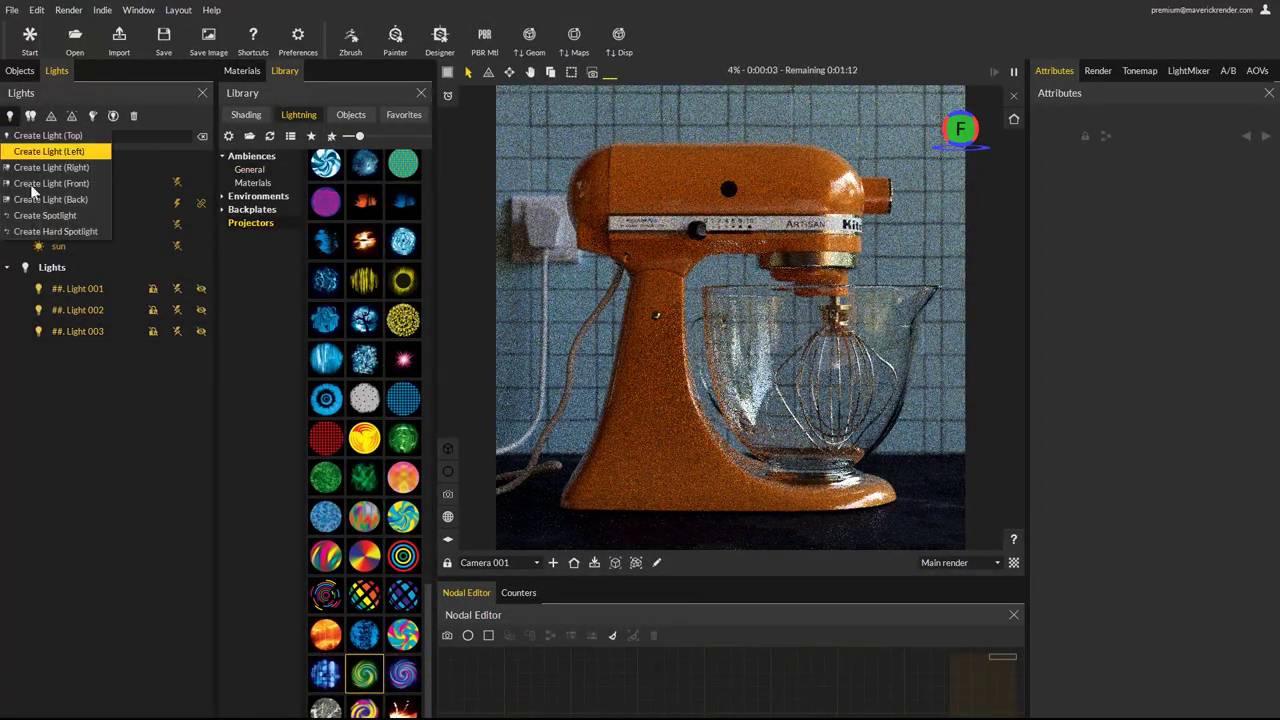
{"action": "left_click", "coordinate": [60, 232]}
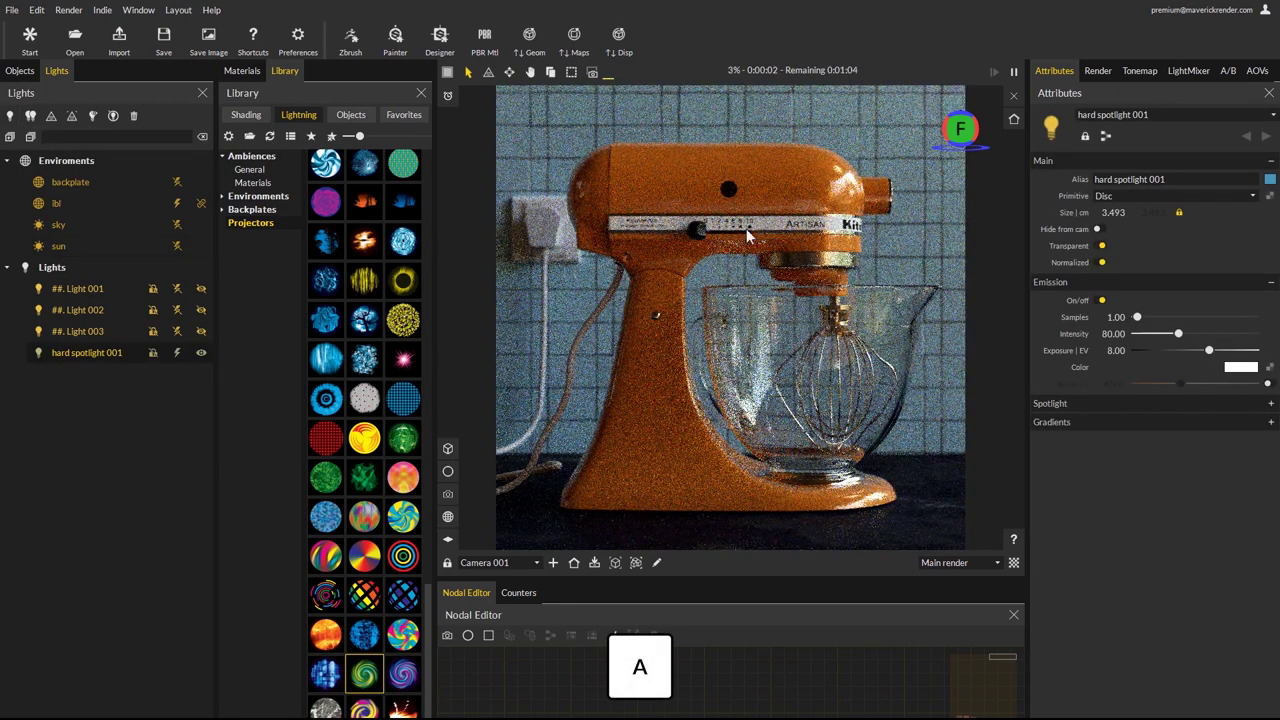
{"action": "left_click", "coordinate": [114, 115]}
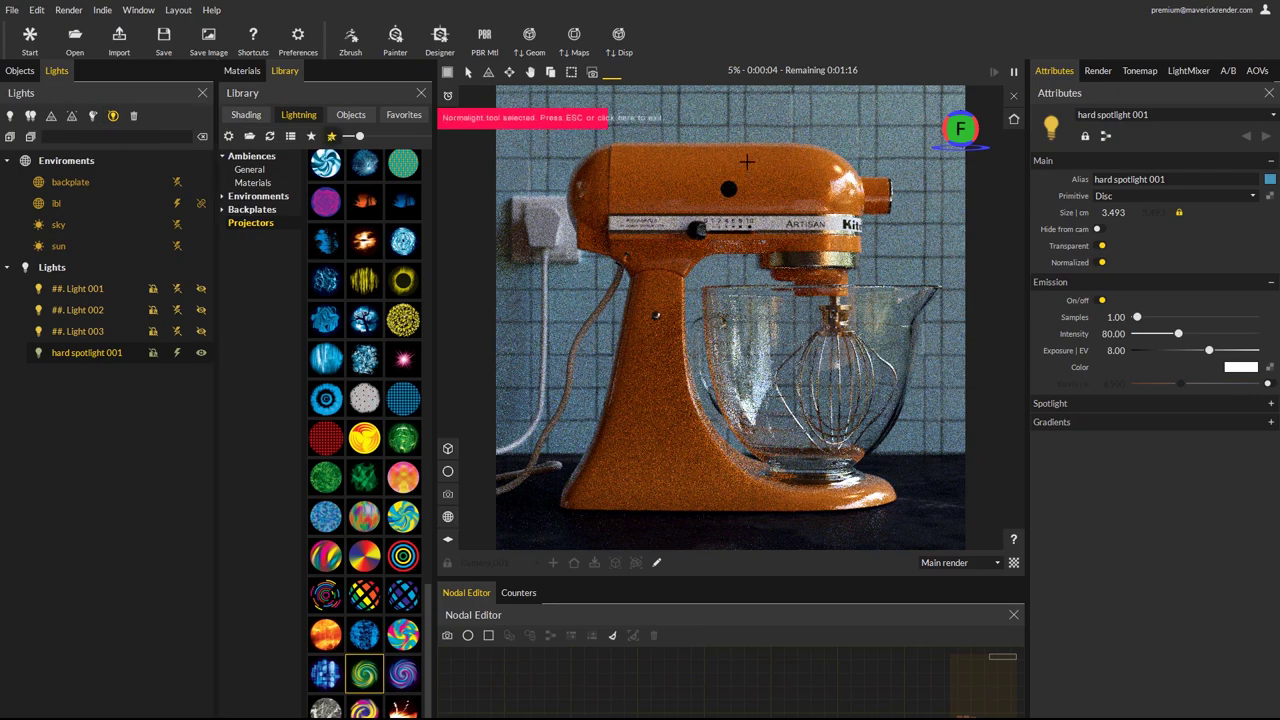
{"action": "left_click", "coordinate": [815, 169]}
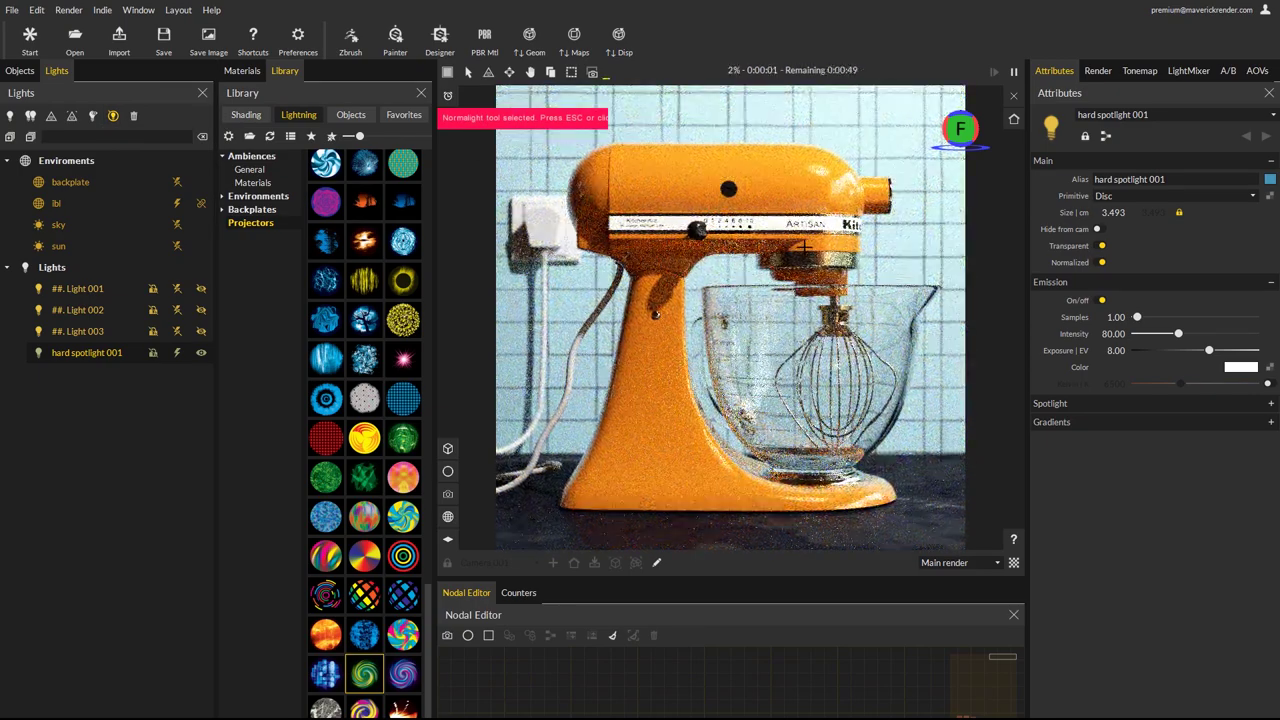
- Enable Clay render under Feature toggles and re-aim the spotlight onto the top of the mixer head
{"action": "left_click", "coordinate": [1103, 71]}
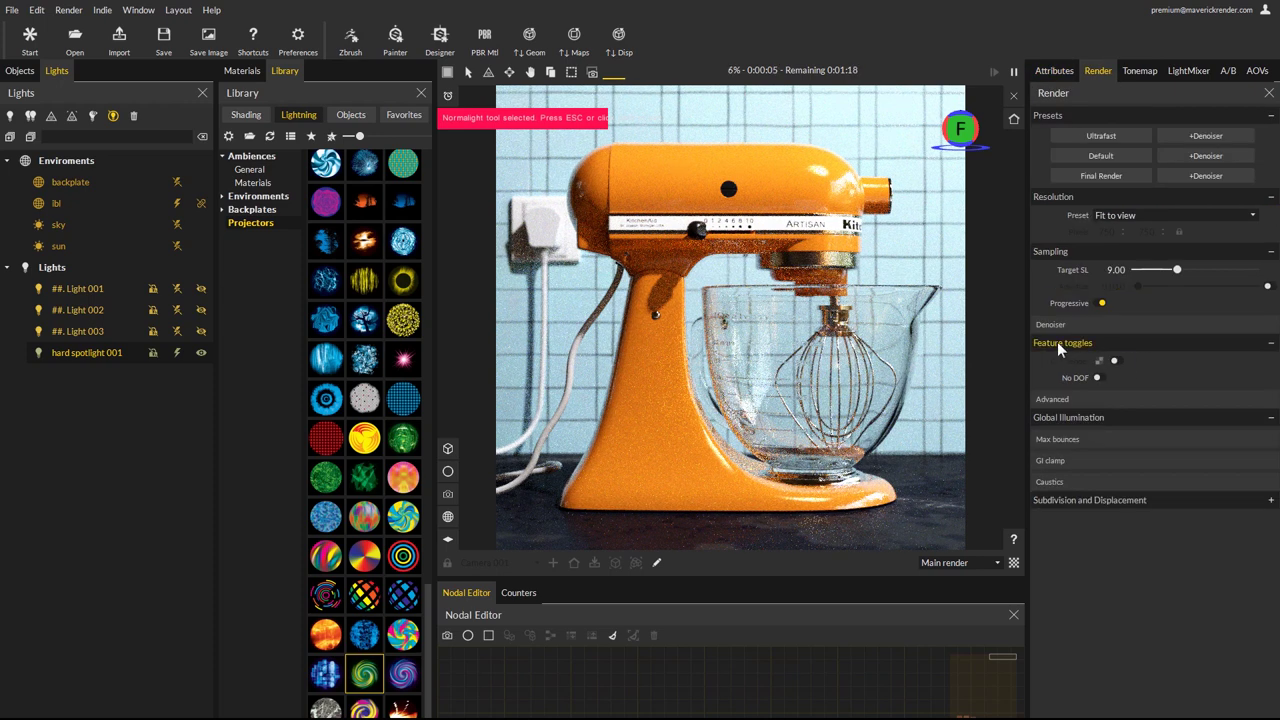
{"action": "left_click", "coordinate": [1116, 362]}
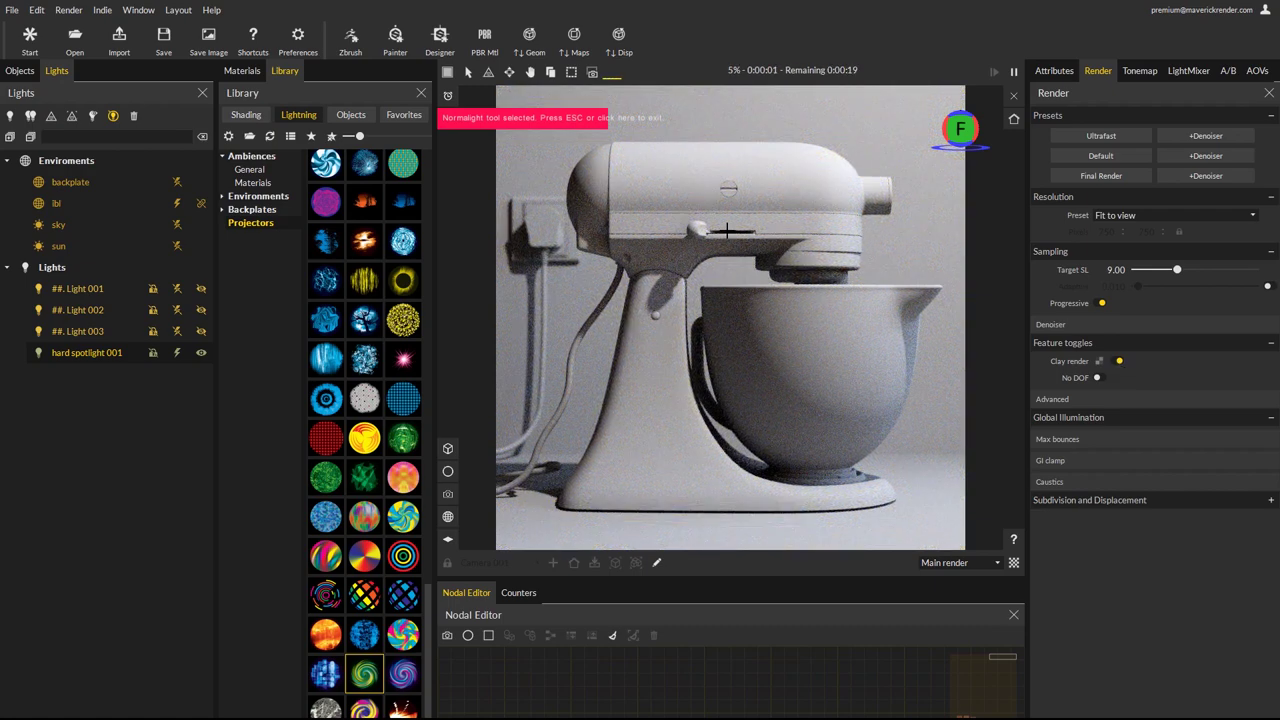
{"action": "left_click", "coordinate": [588, 170]}
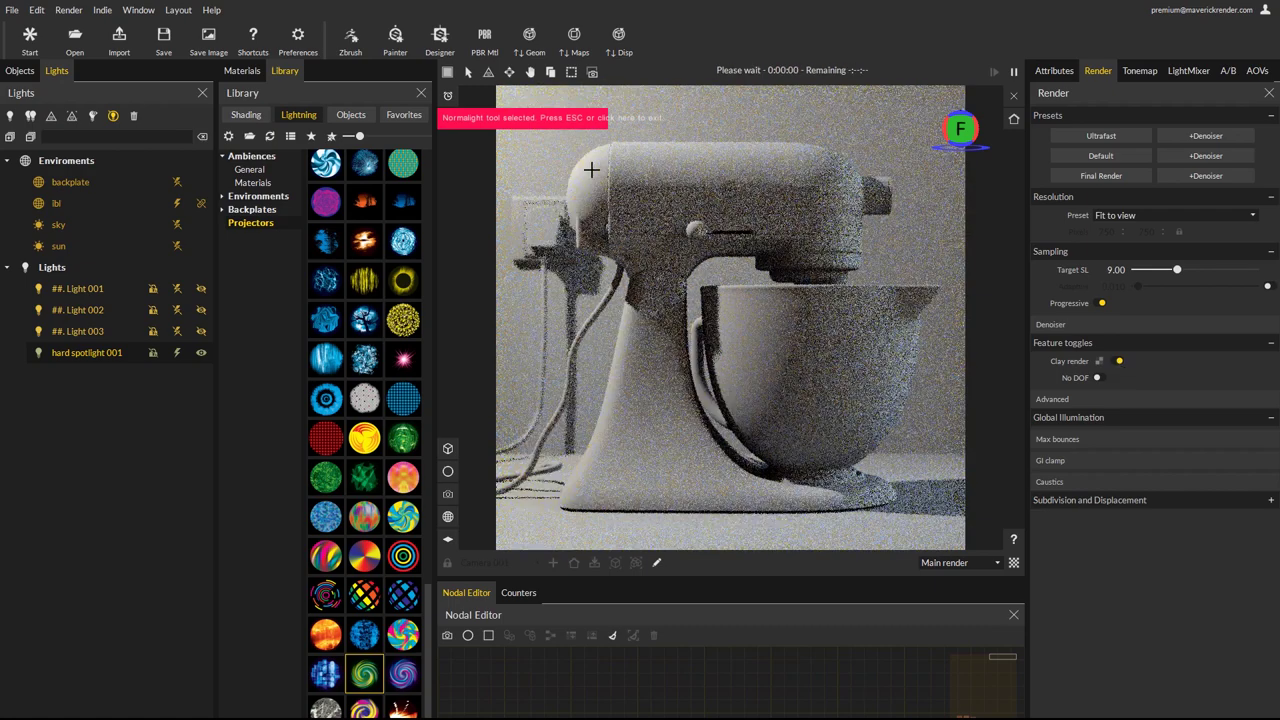
{"action": "left_click", "coordinate": [756, 164]}
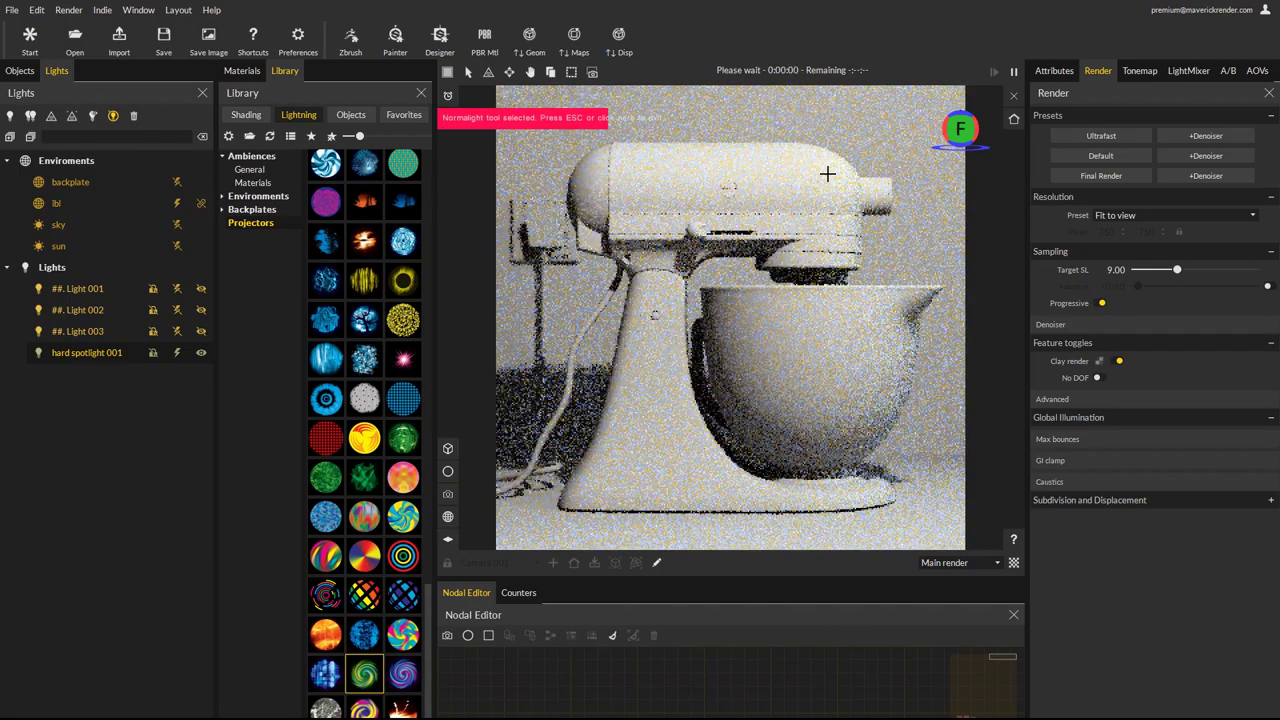
{"action": "left_click", "coordinate": [809, 162]}
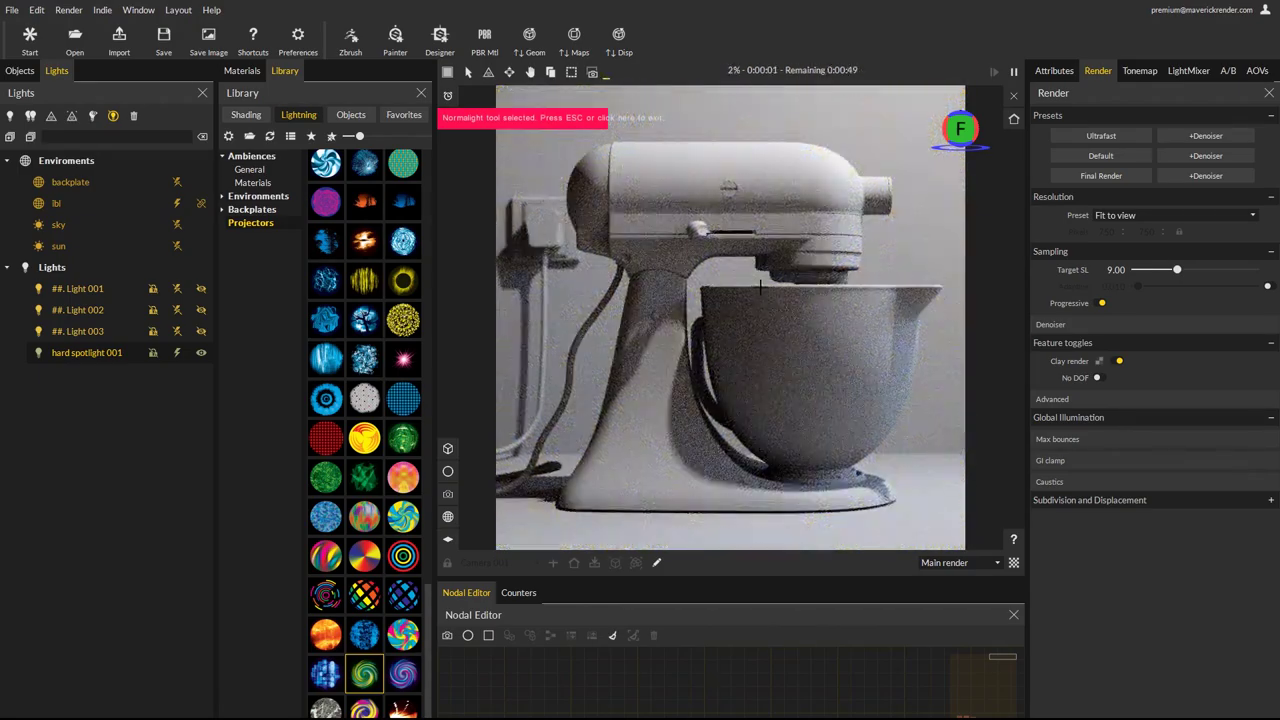
- Apply the spiral projector, set intensity to 302.07, and sweep the spotlight's aim across the mixer
{"action": "scroll", "coordinate": [340, 265], "scroll_direction": "up", "scroll_amount": 15}
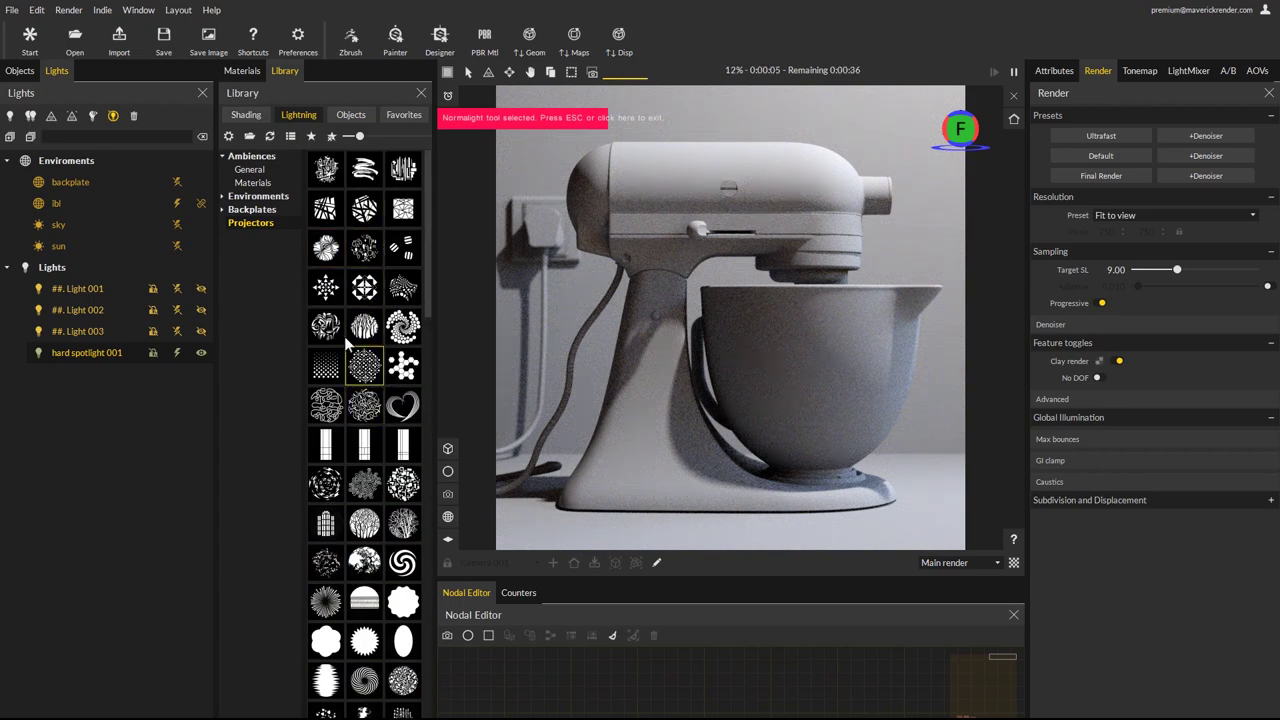
{"action": "left_click_drag", "start_coordinate": [403, 326], "coordinate": [89, 358]}
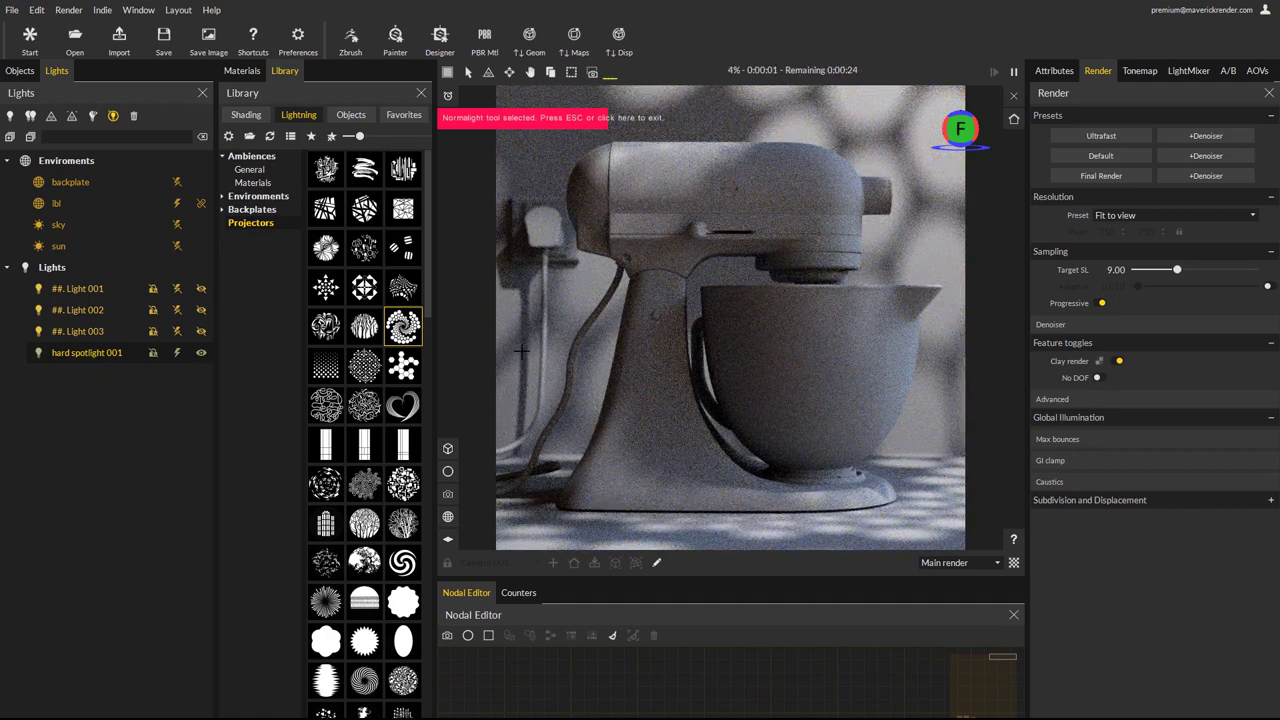
{"action": "left_click", "coordinate": [92, 356]}
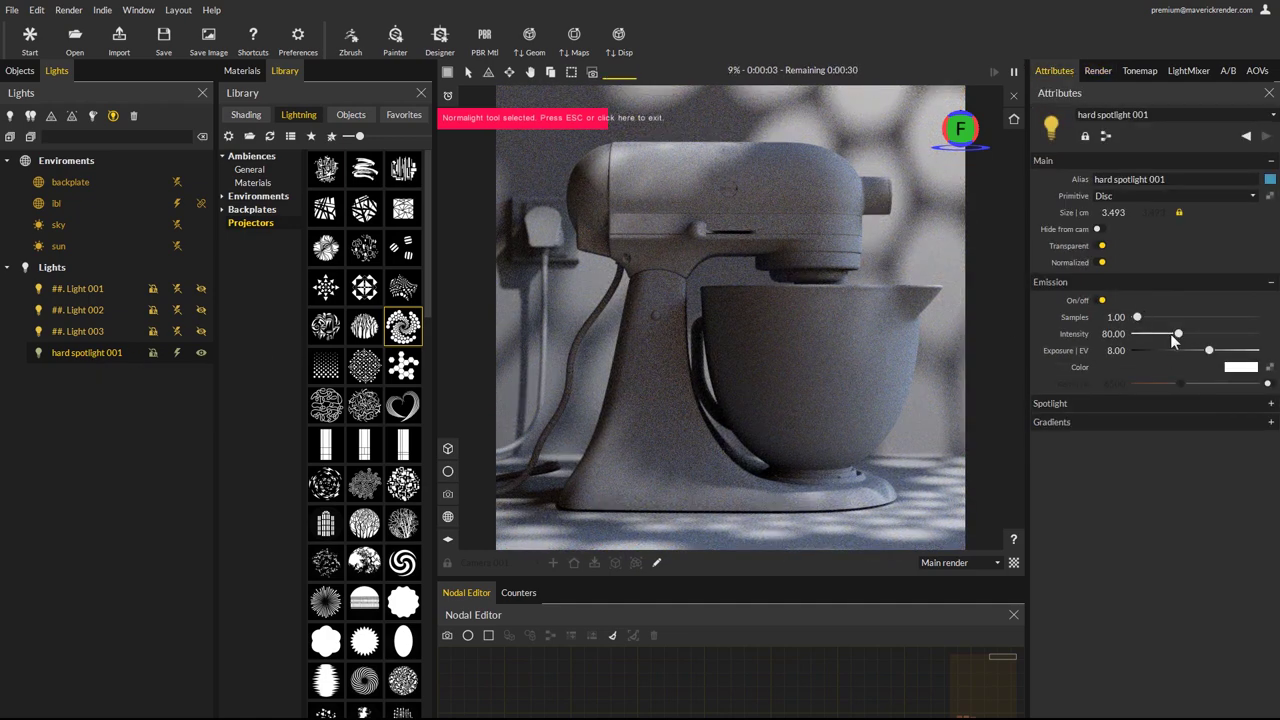
{"action": "left_click_drag", "start_coordinate": [1183, 338], "coordinate": [1192, 334]}
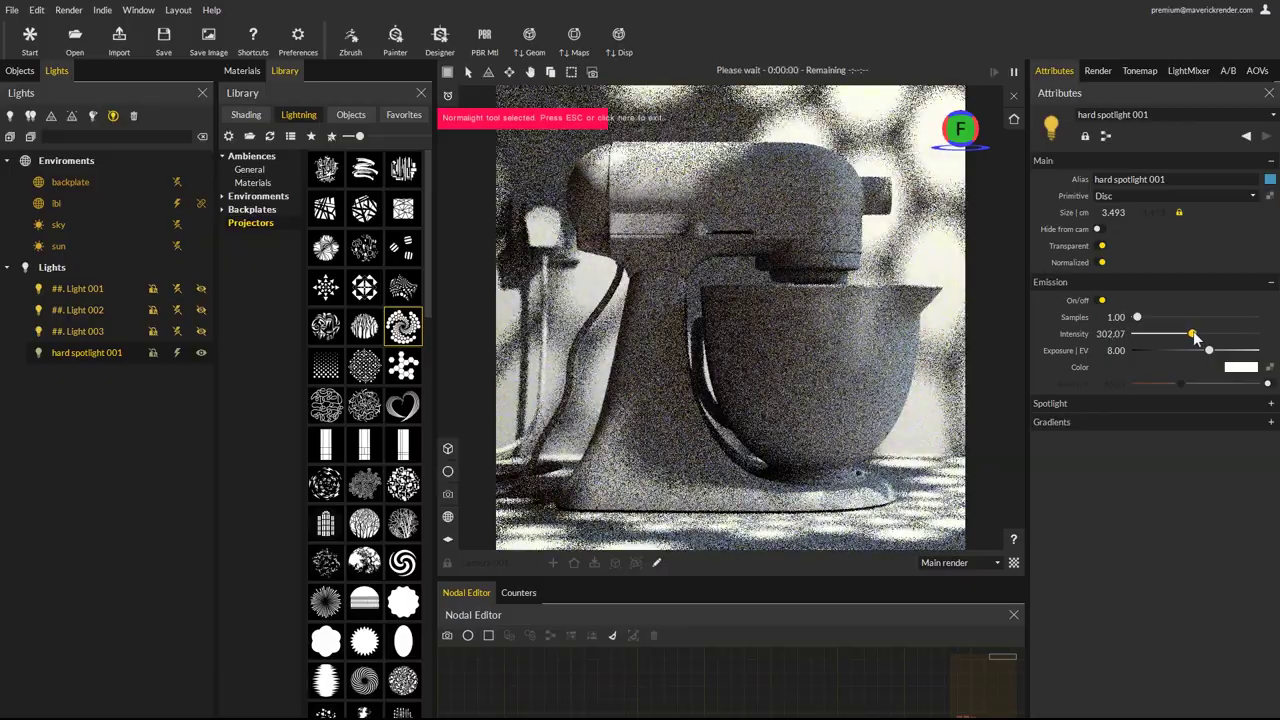
{"action": "left_click", "coordinate": [831, 178]}
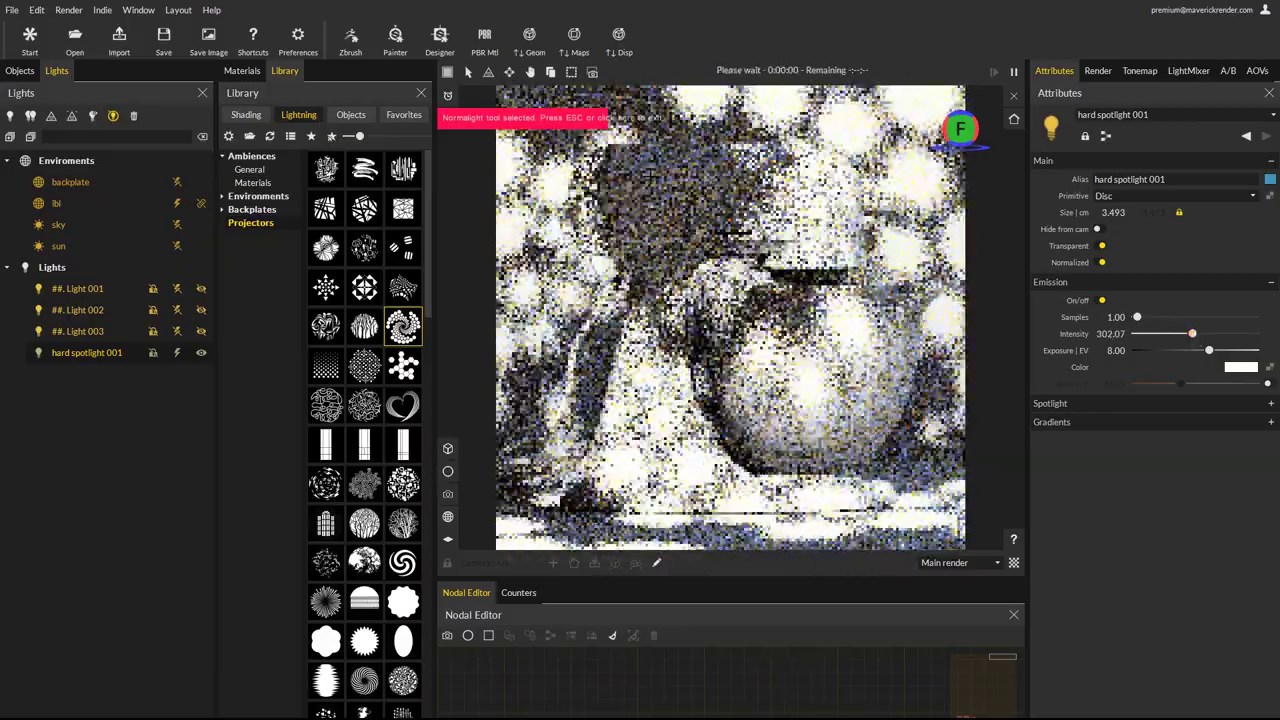
{"action": "left_click_drag", "start_coordinate": [826, 178], "coordinate": [822, 182]}
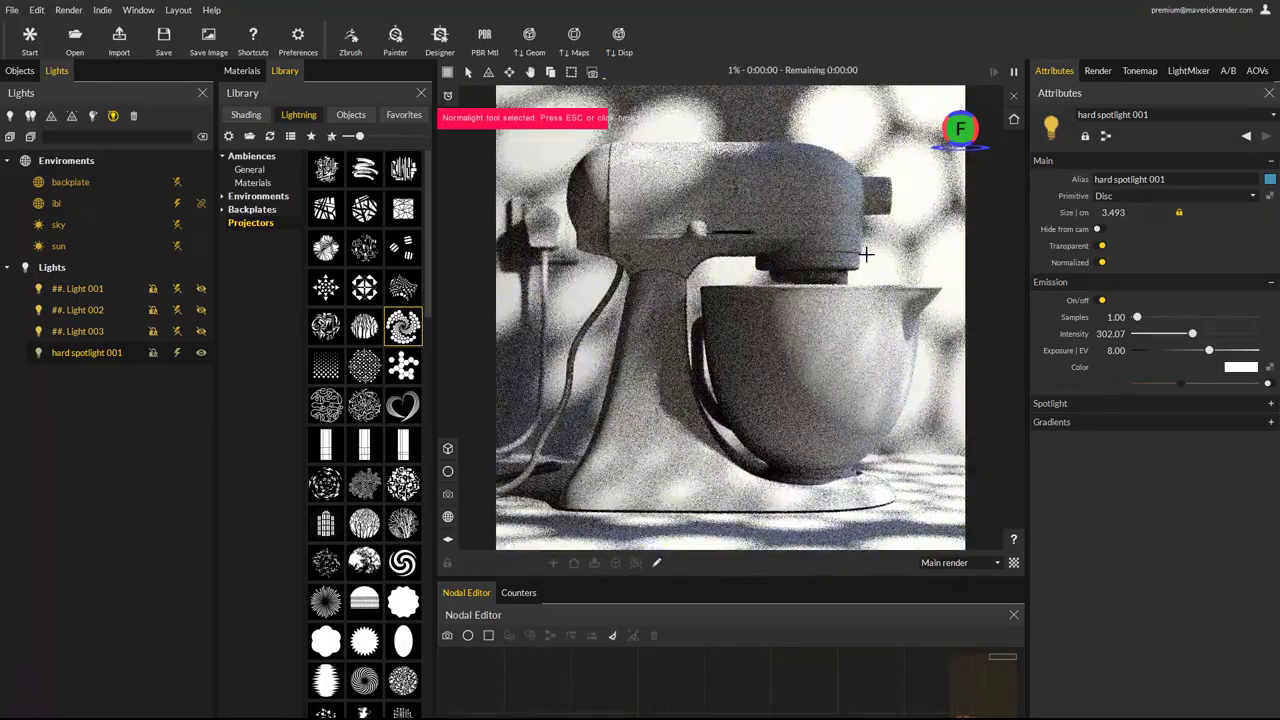
- Turn off Clay render, then drag dark-green and multicoloured projector patterns onto hard spotlight 001
{"action": "left_click", "coordinate": [1098, 70]}
{"action": "left_click", "coordinate": [1117, 362]}
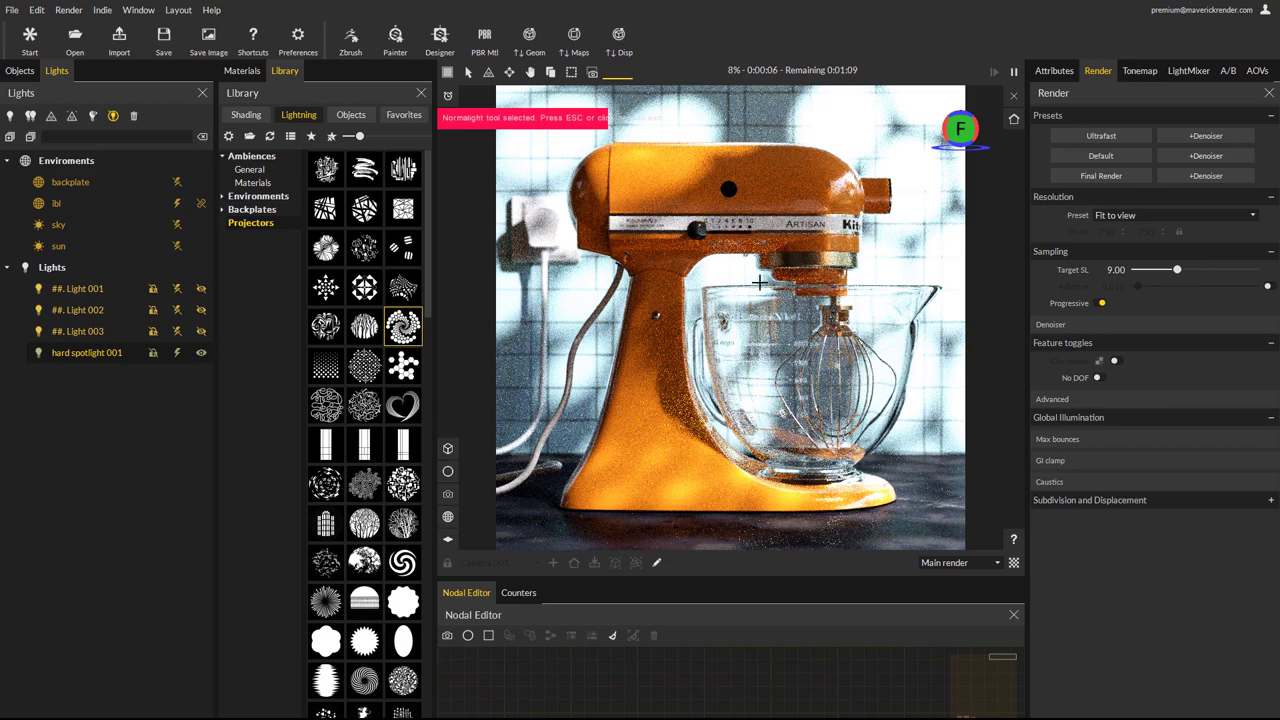
{"action": "scroll", "coordinate": [355, 453], "scroll_direction": "down", "scroll_amount": 10}
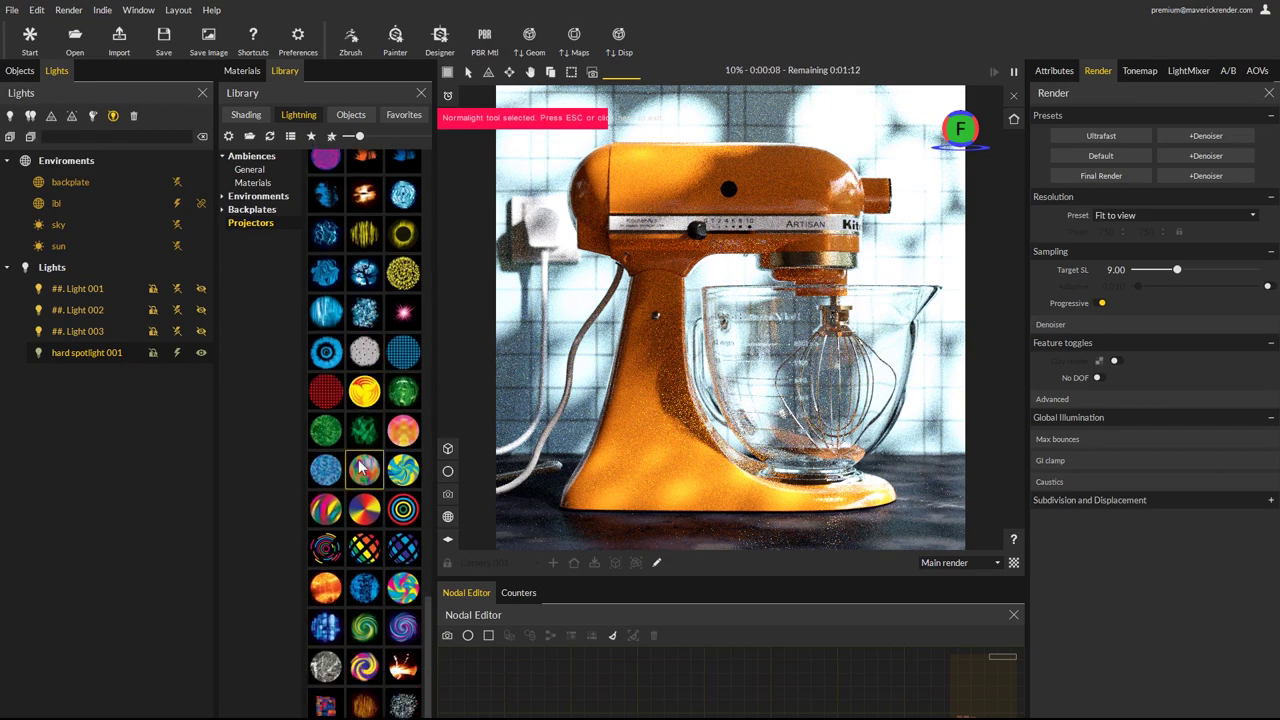
{"action": "left_click_drag", "start_coordinate": [362, 432], "coordinate": [84, 352]}
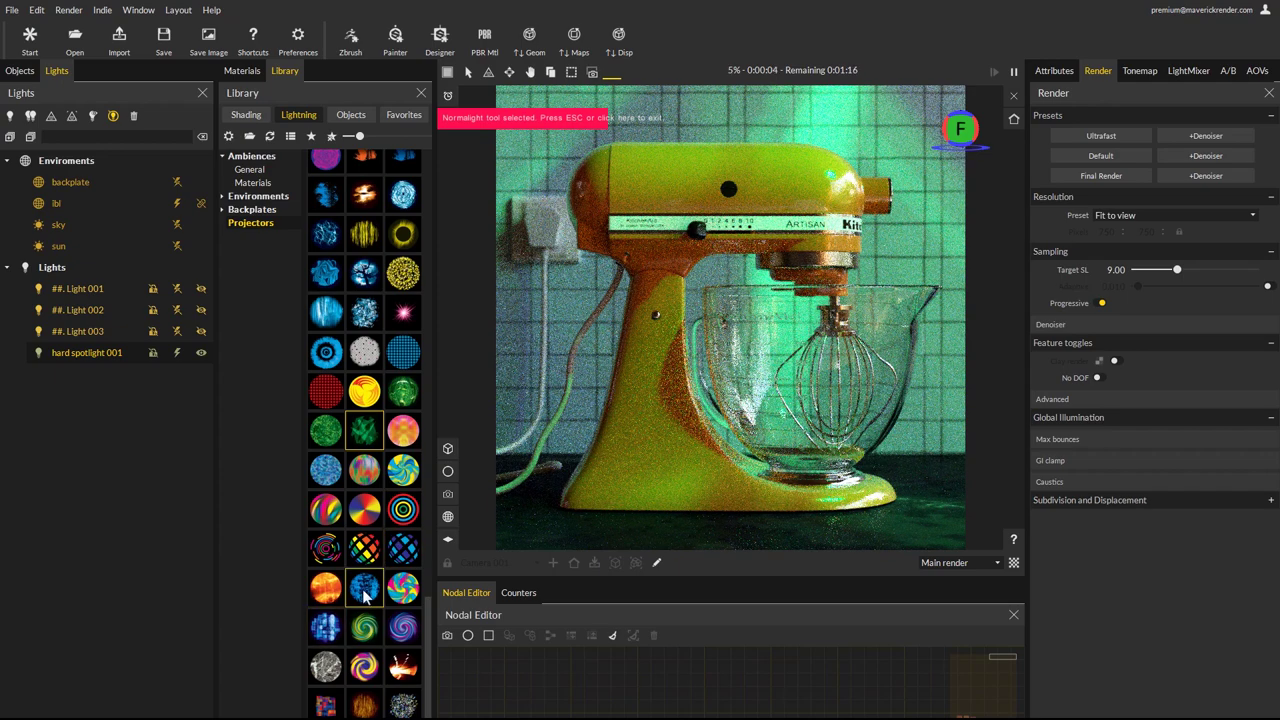
{"action": "left_click_drag", "start_coordinate": [365, 702], "coordinate": [107, 355]}
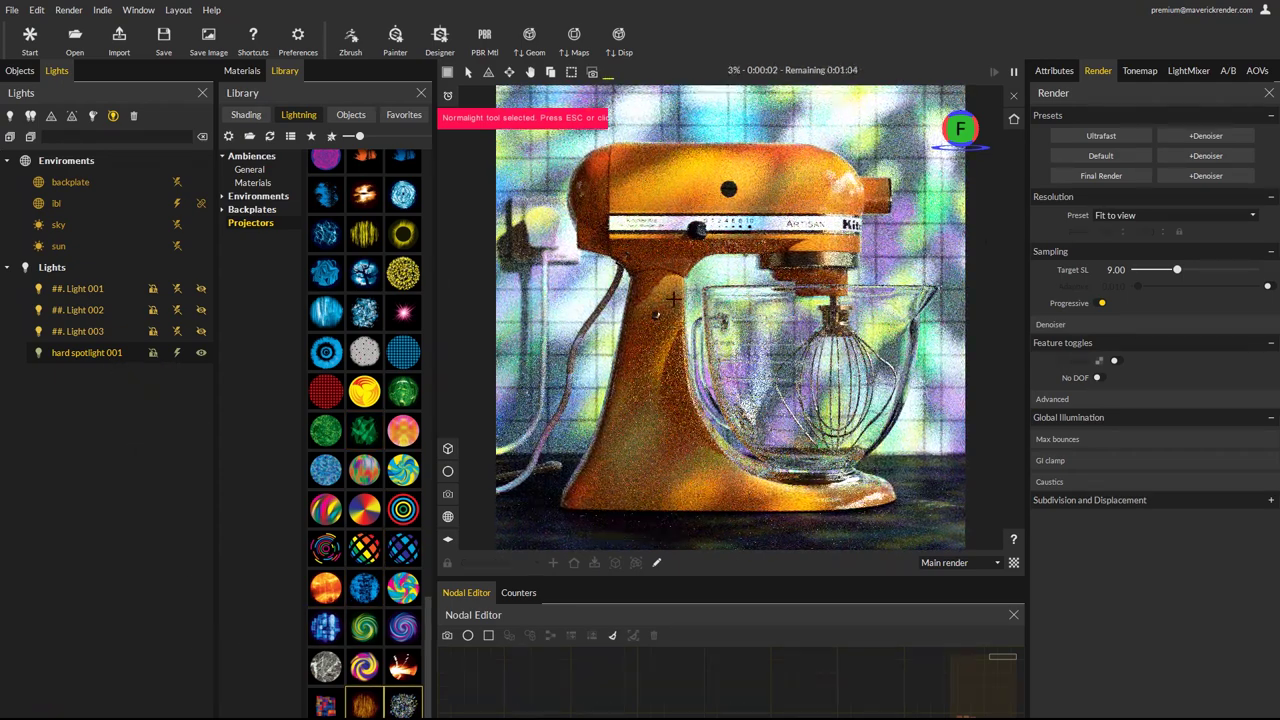
- Open Tricycle.mks from the Start Screen's Additional samples
{"action": "left_click", "coordinate": [29, 38]}
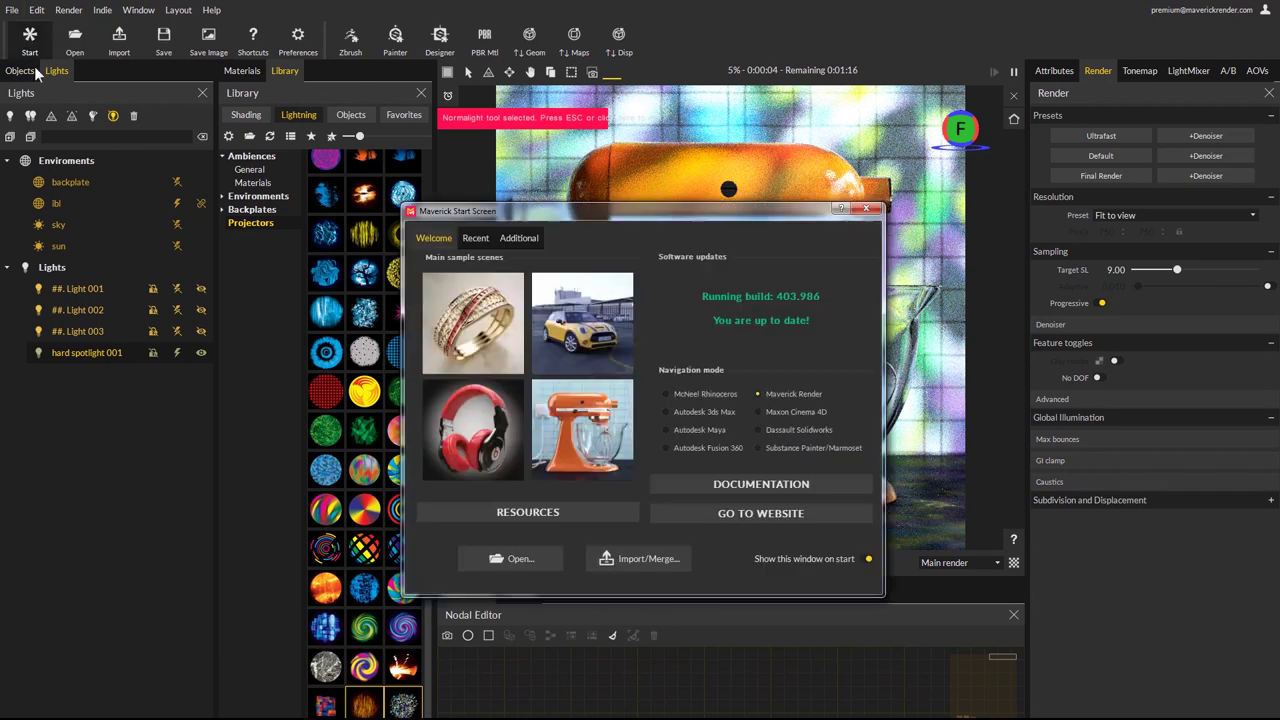
{"action": "left_click", "coordinate": [520, 238]}
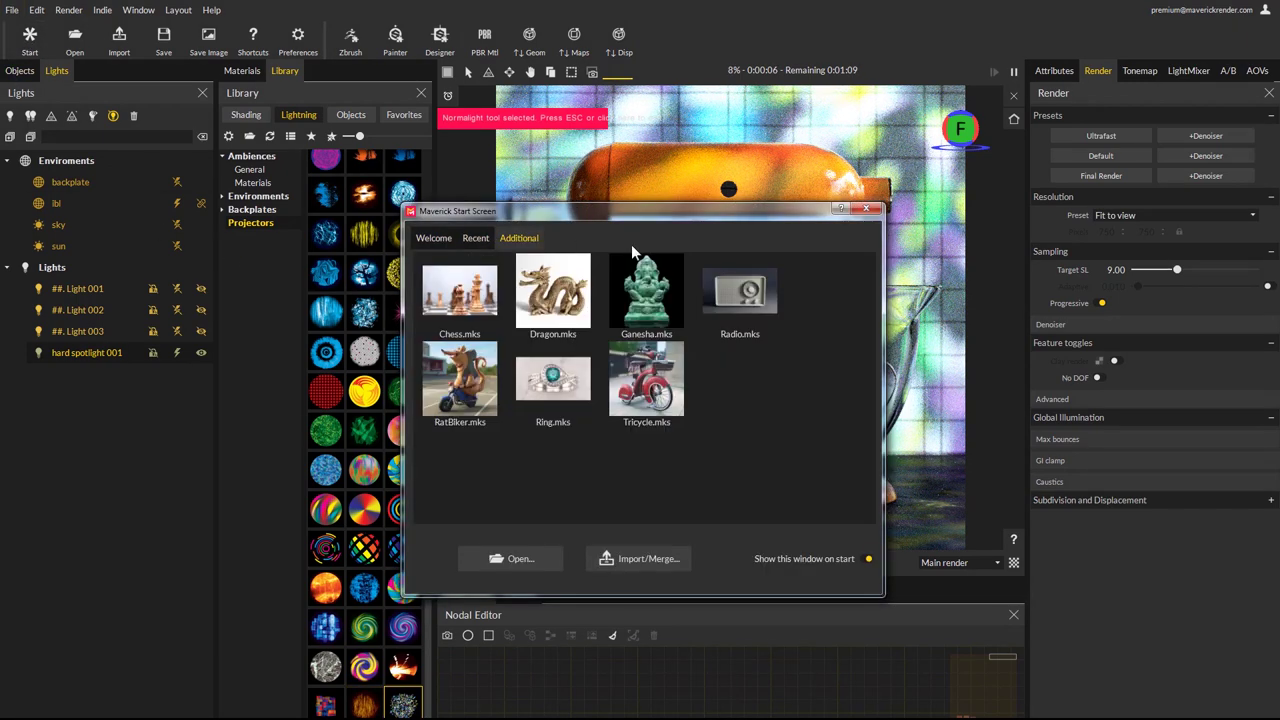
{"action": "double_click", "coordinate": [645, 377]}
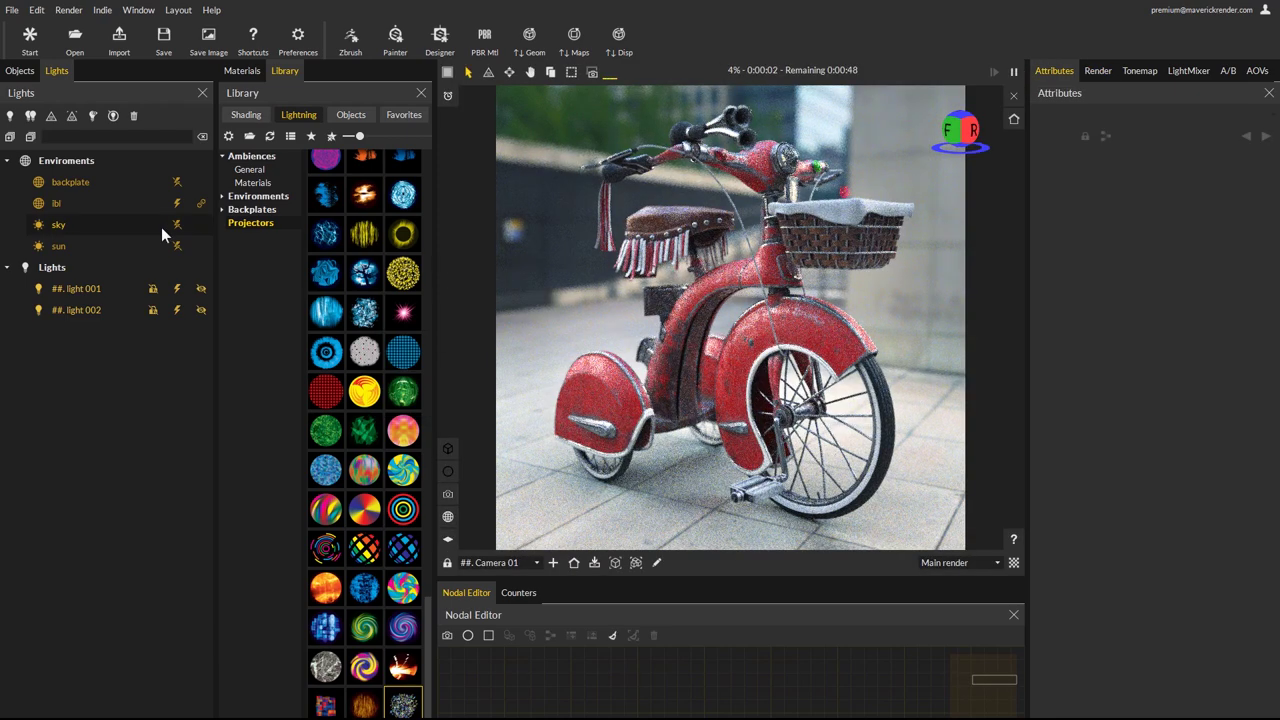
- Disable light 001 and light 002, create a hard spotlight, and select the ibl
{"action": "left_click", "coordinate": [177, 289]}
{"action": "left_click", "coordinate": [177, 310]}
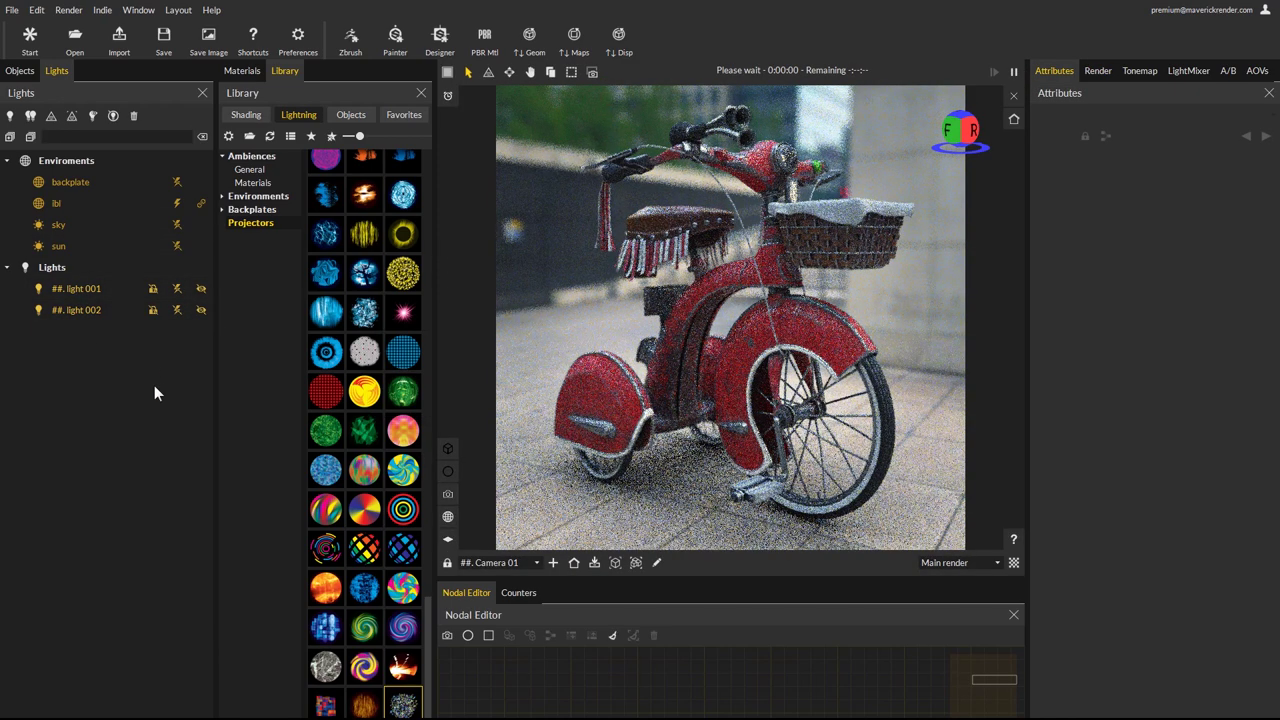
{"action": "left_click", "coordinate": [10, 117]}
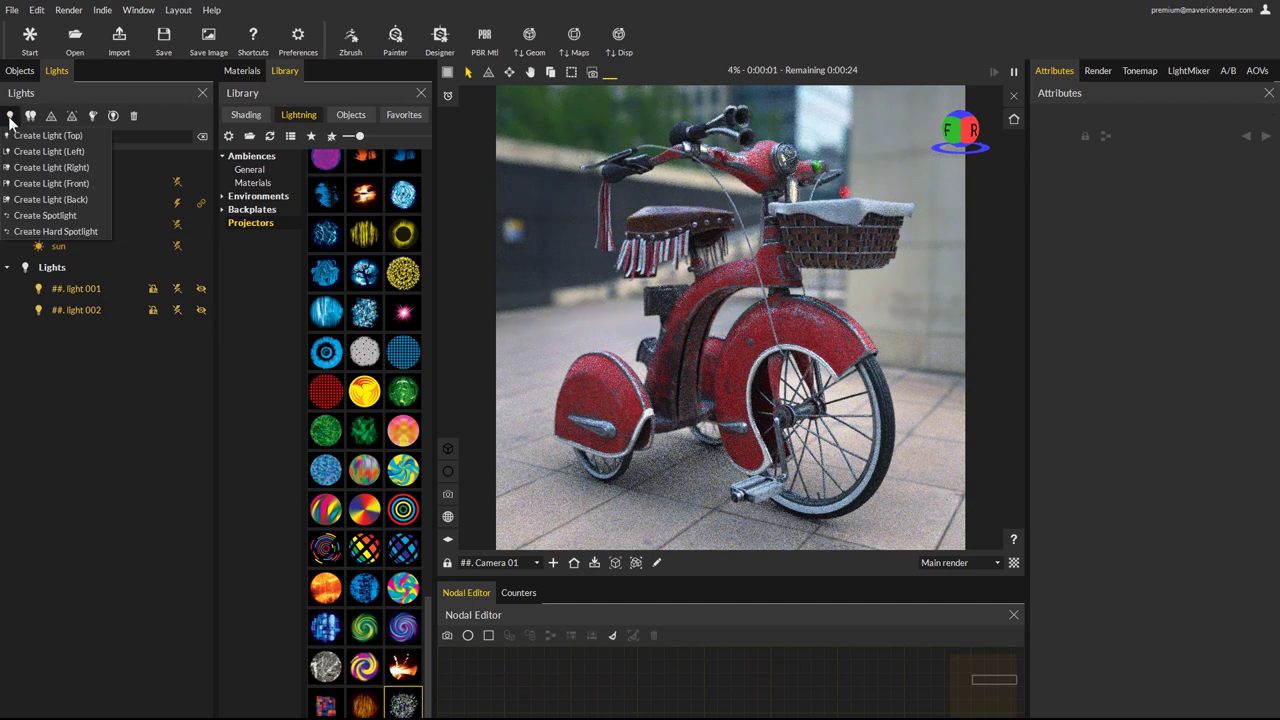
{"action": "left_click", "coordinate": [52, 232]}
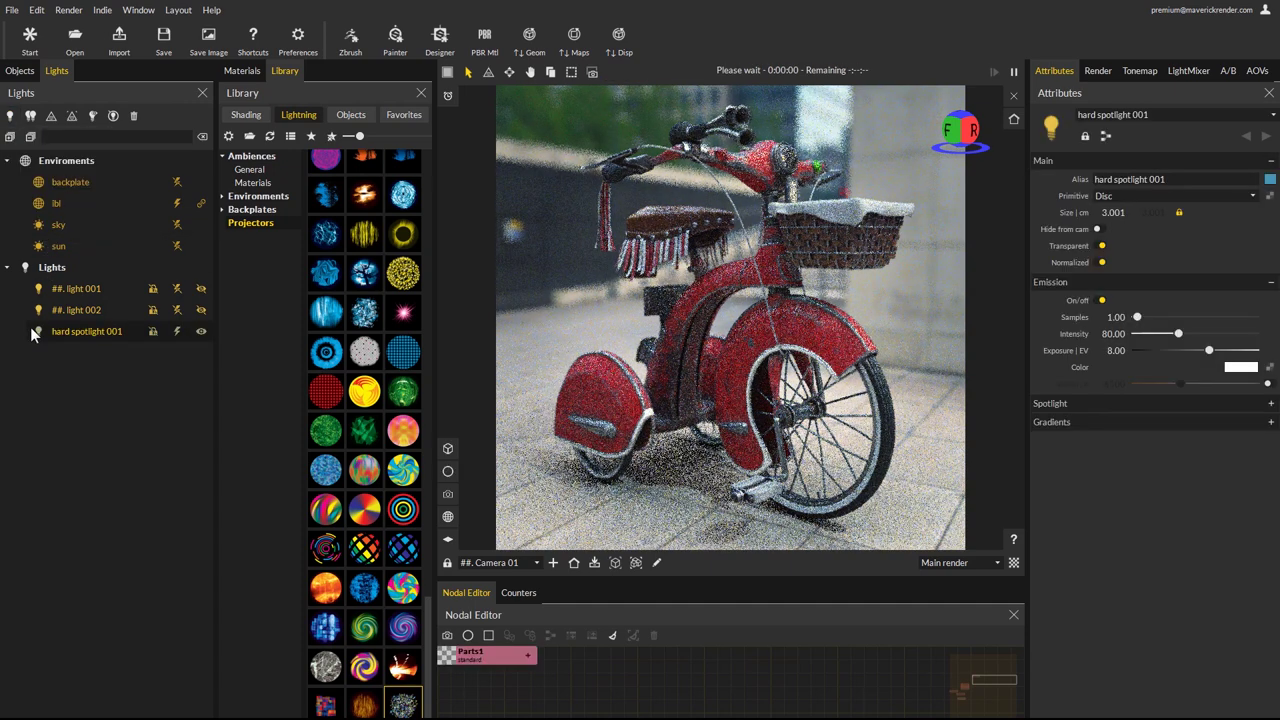
{"action": "left_click", "coordinate": [55, 205]}
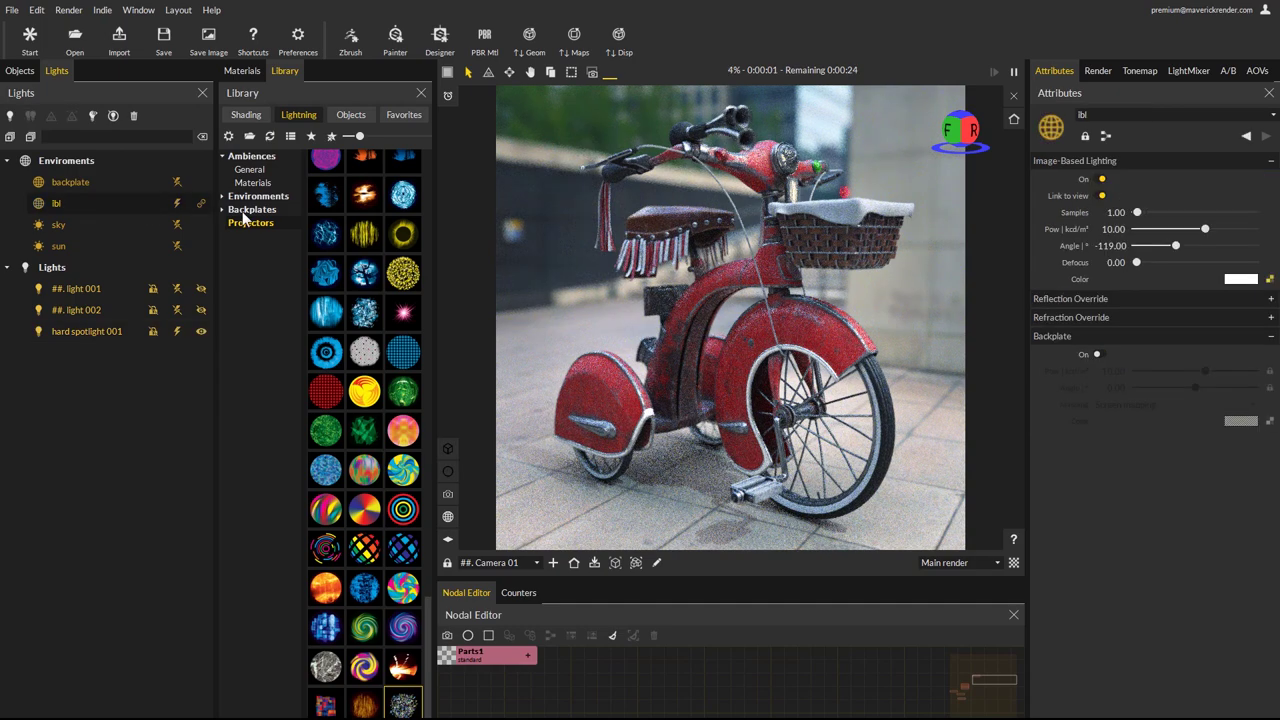
- Set ibl power to 6.06 and spotlight intensity to about 501, then apply a dappled gobo projector
{"action": "left_click_drag", "start_coordinate": [1203, 233], "coordinate": [1198, 233]}
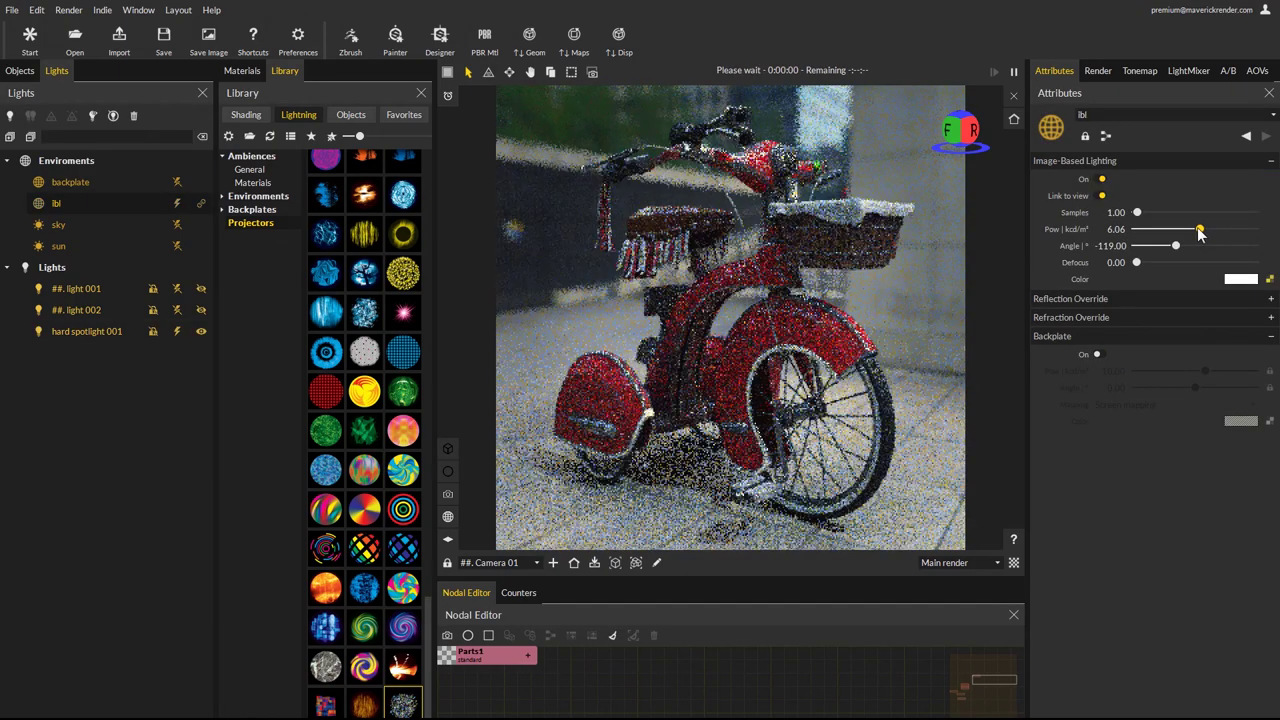
{"action": "left_click", "coordinate": [100, 331]}
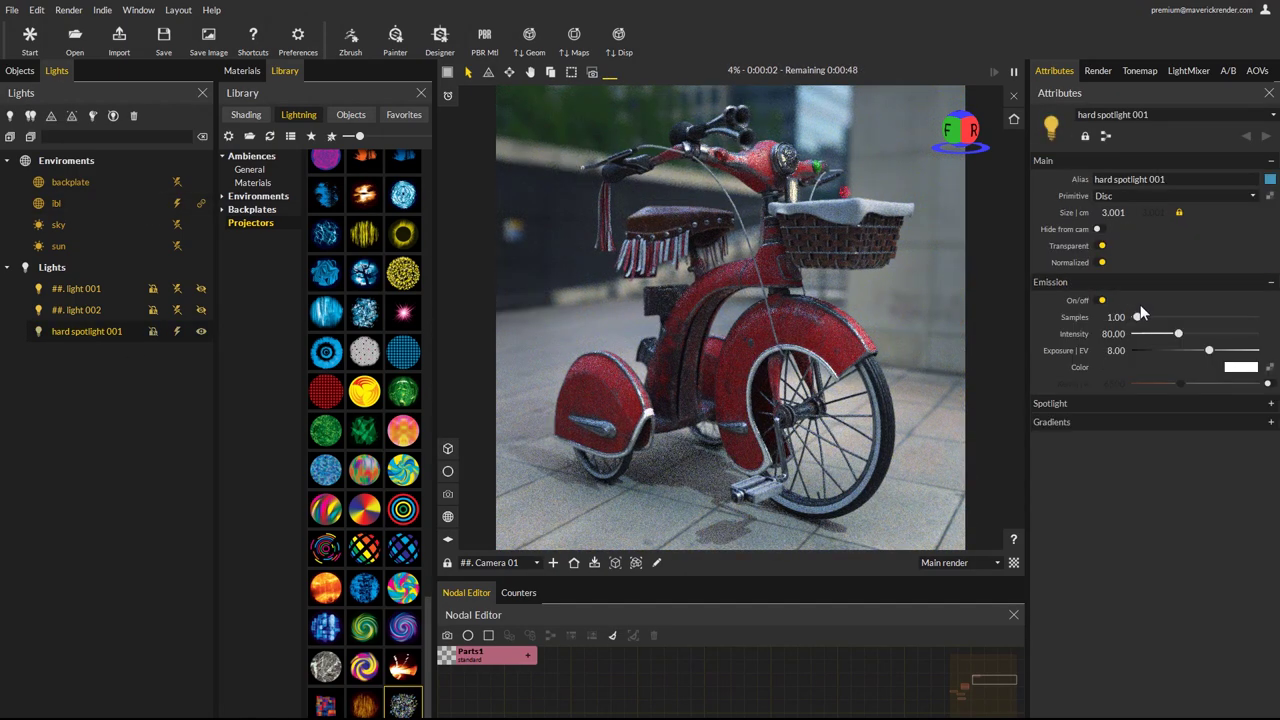
{"action": "left_click_drag", "start_coordinate": [1179, 334], "coordinate": [1197, 335]}
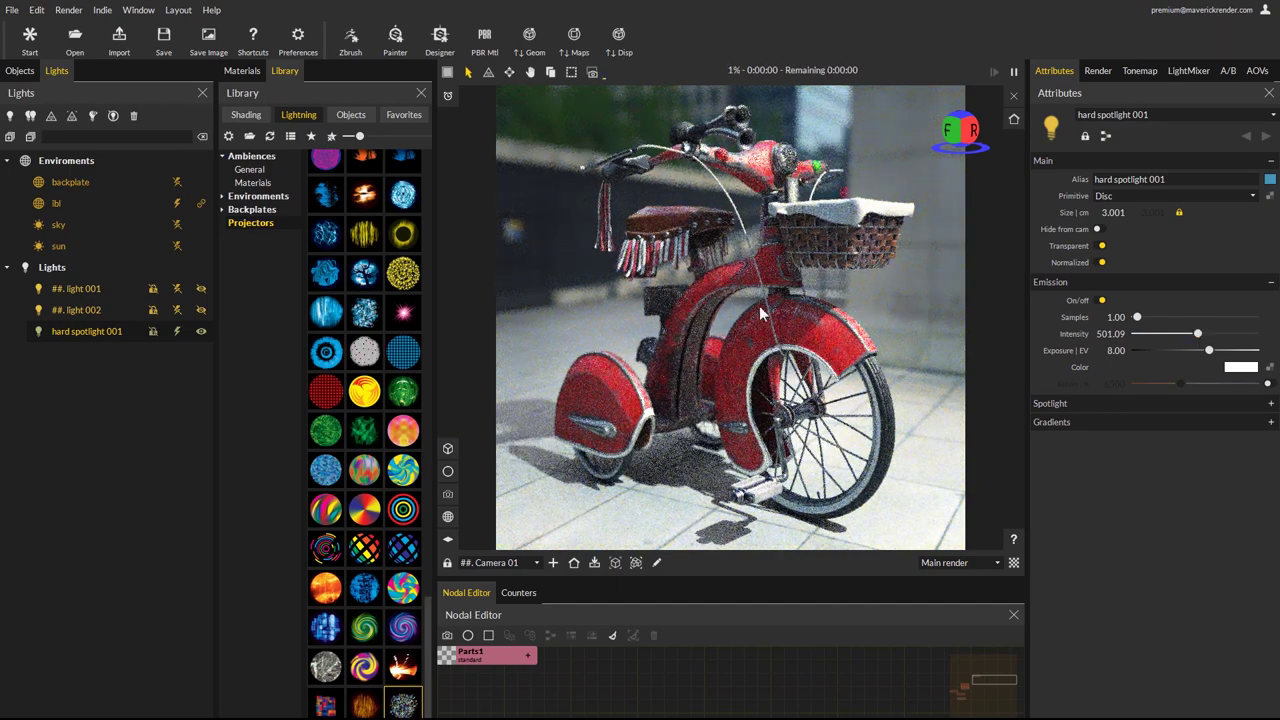
{"action": "scroll", "coordinate": [338, 254], "scroll_direction": "up", "scroll_amount": 10}
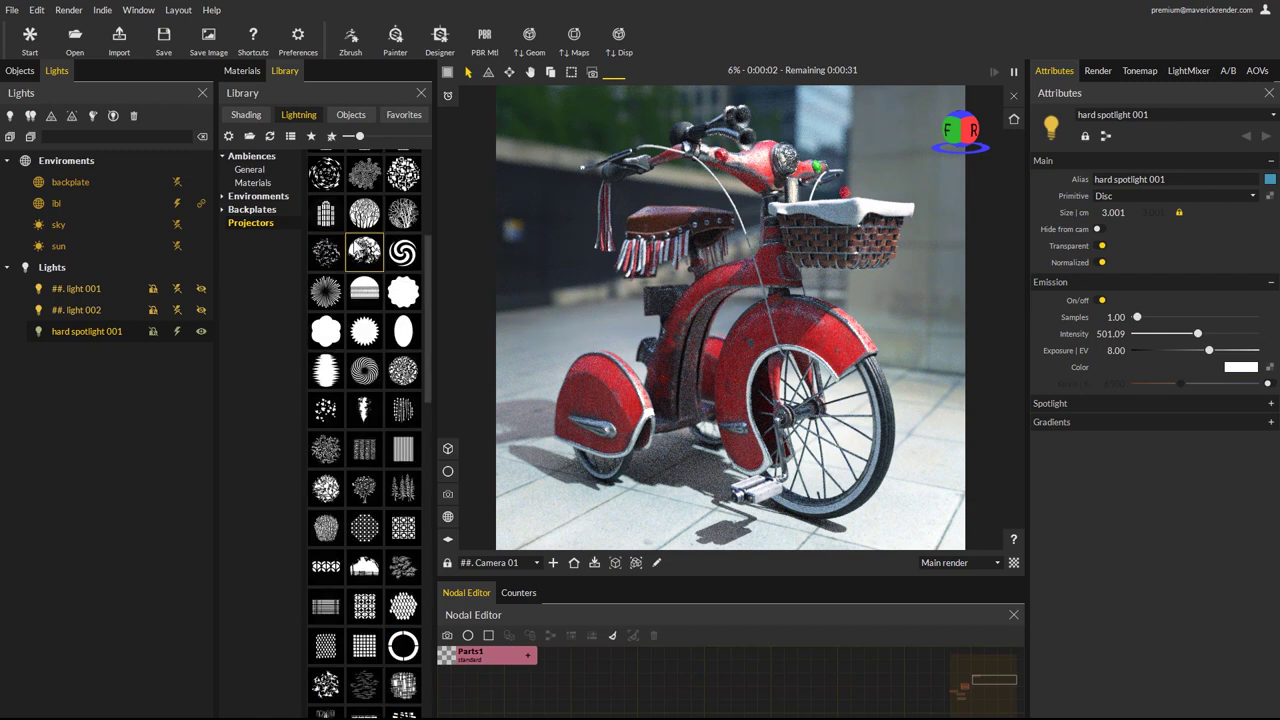
{"action": "left_click_drag", "start_coordinate": [385, 254], "coordinate": [88, 335]}
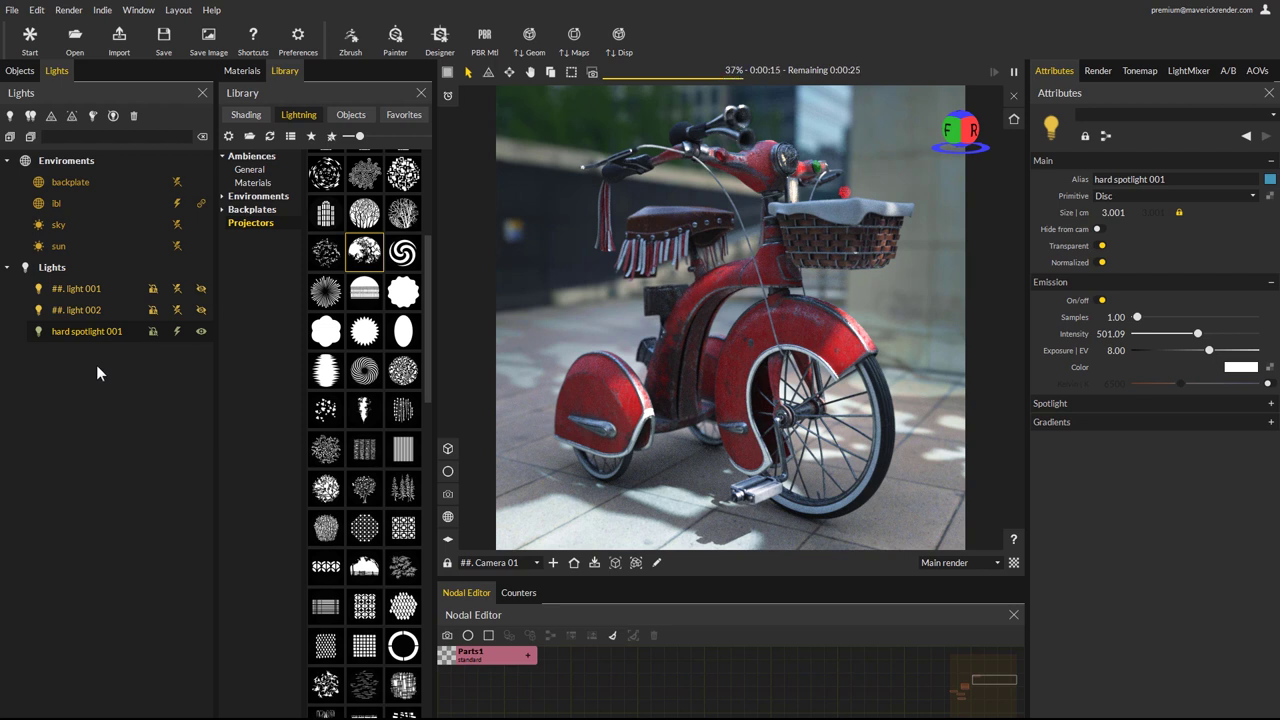
- Add hard spotlight 001 to the ambience and re-aim it onto the tricycle
{"action": "right_click", "coordinate": [93, 330]}
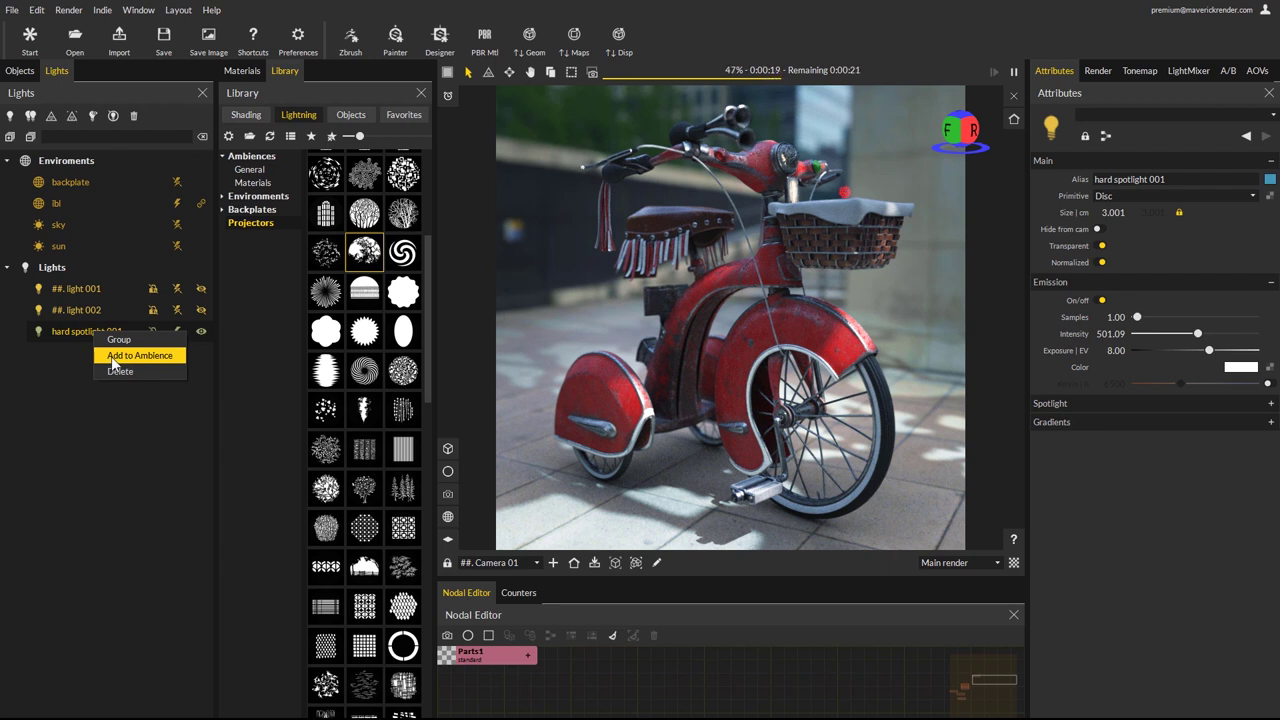
{"action": "left_click", "coordinate": [119, 357]}
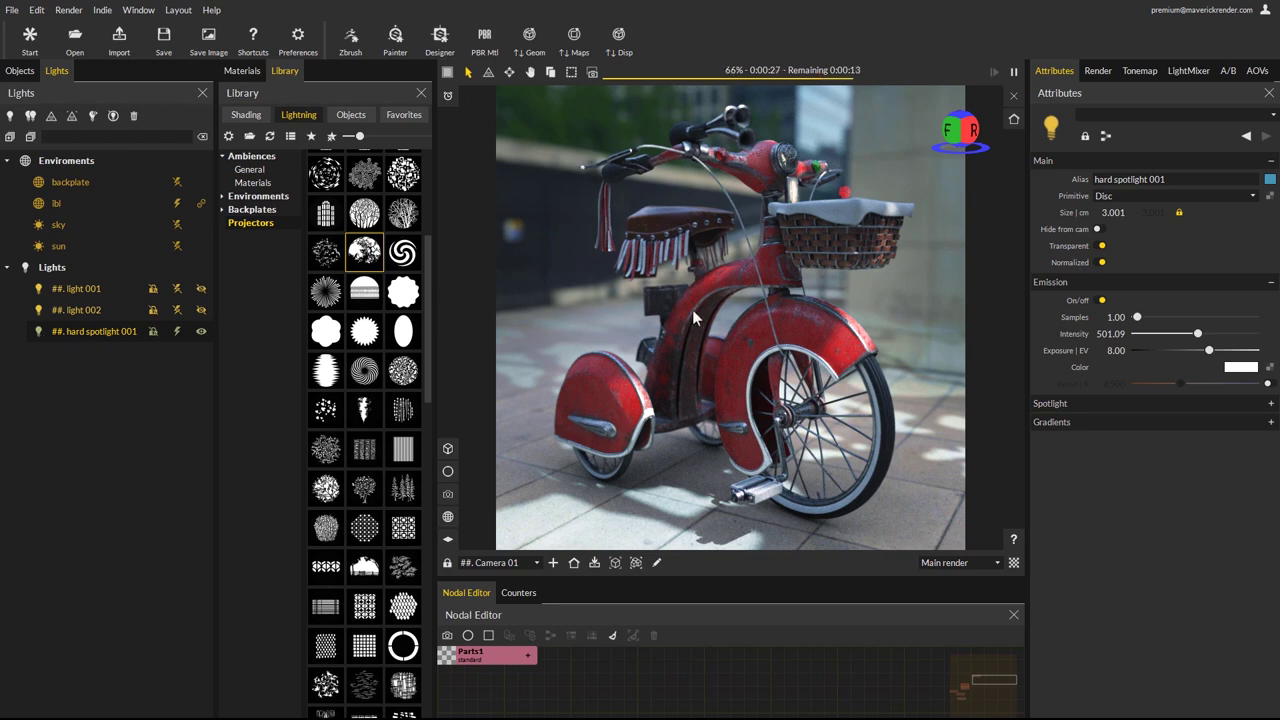
{"action": "left_click_drag", "start_coordinate": [717, 308], "coordinate": [642, 325], "text": "ctrl+shift"}
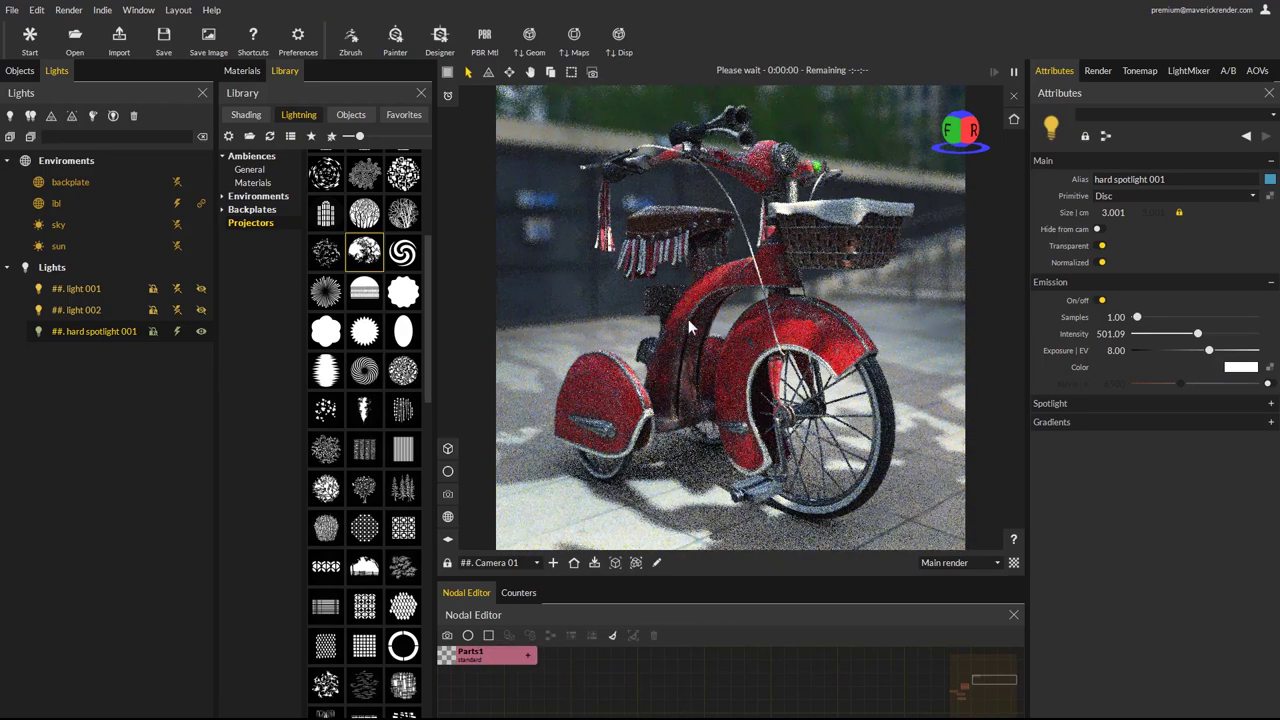
- Apply striped and other projector patterns, raise intensity to about 2009, and shift the light over the tricycle
{"action": "left_click_drag", "start_coordinate": [364, 456], "coordinate": [118, 330]}
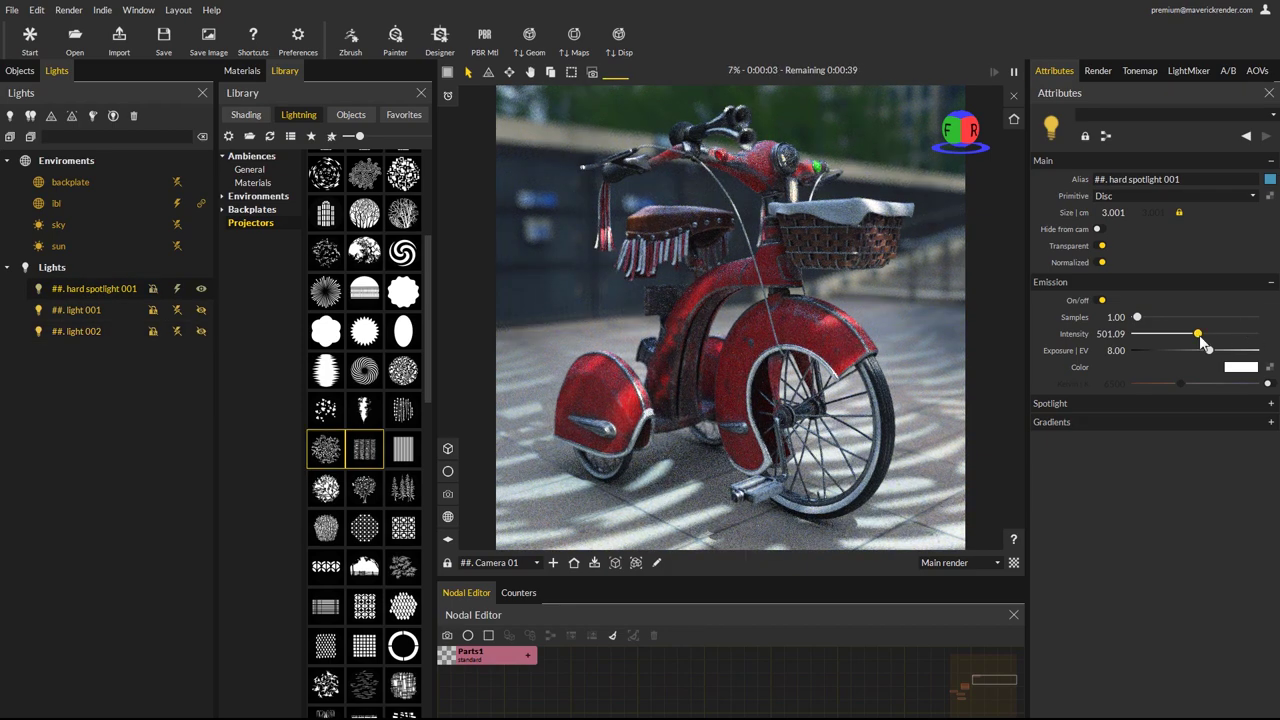
{"action": "left_click_drag", "start_coordinate": [1199, 335], "coordinate": [1217, 343]}
{"action": "left_click", "coordinate": [360, 452]}
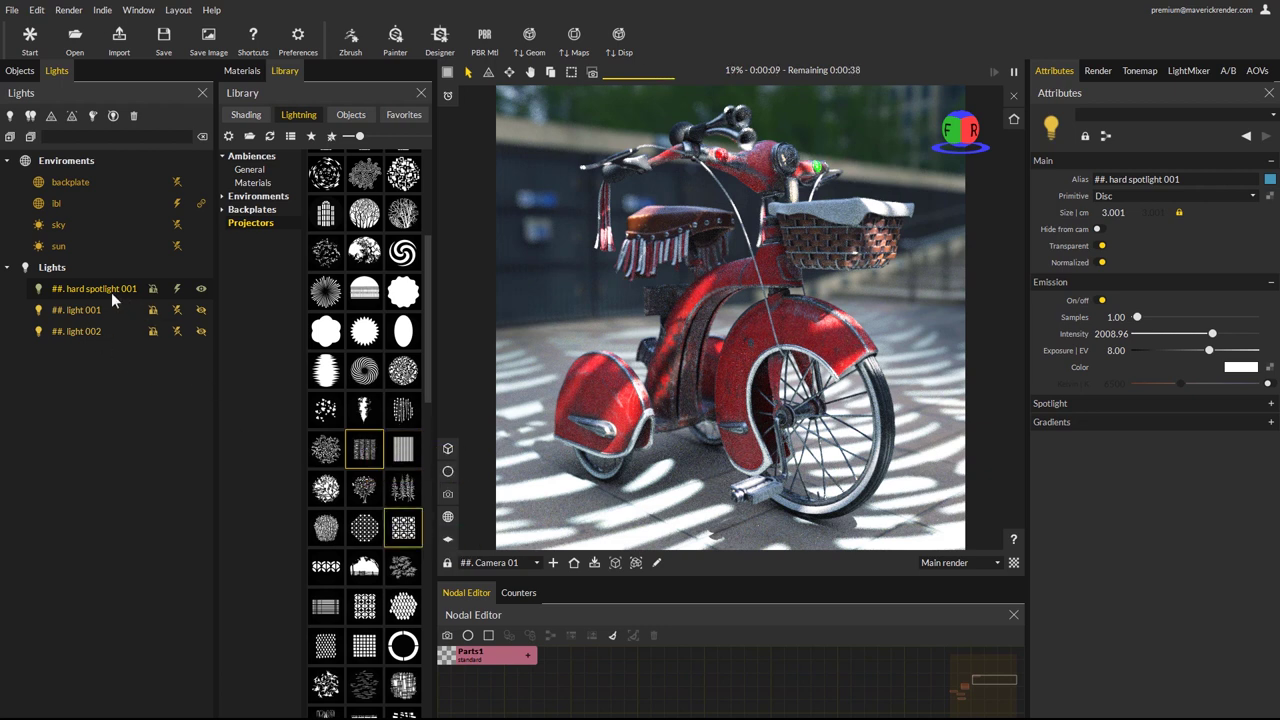
{"action": "left_click_drag", "start_coordinate": [403, 530], "coordinate": [113, 286]}
{"action": "left_click", "coordinate": [726, 368], "text": "ctrl+shift"}
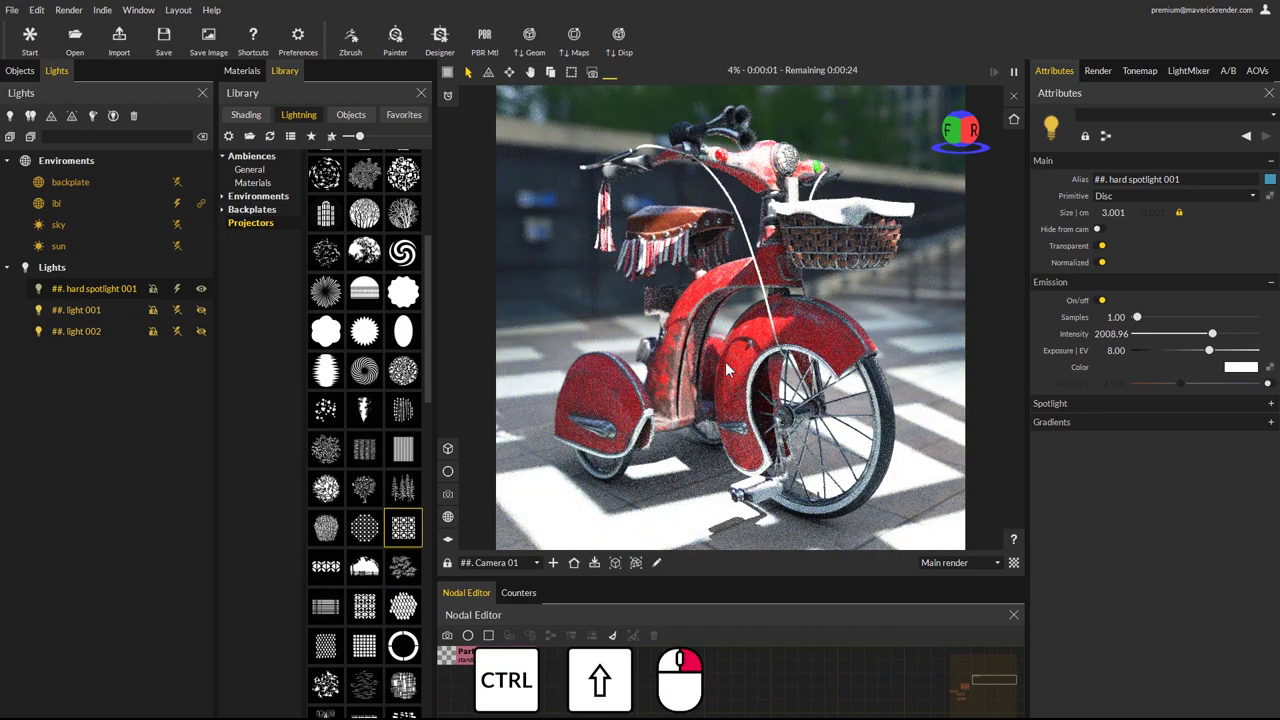
{"action": "left_click_drag", "start_coordinate": [726, 368], "coordinate": [698, 341], "text": "ctrl+shift"}
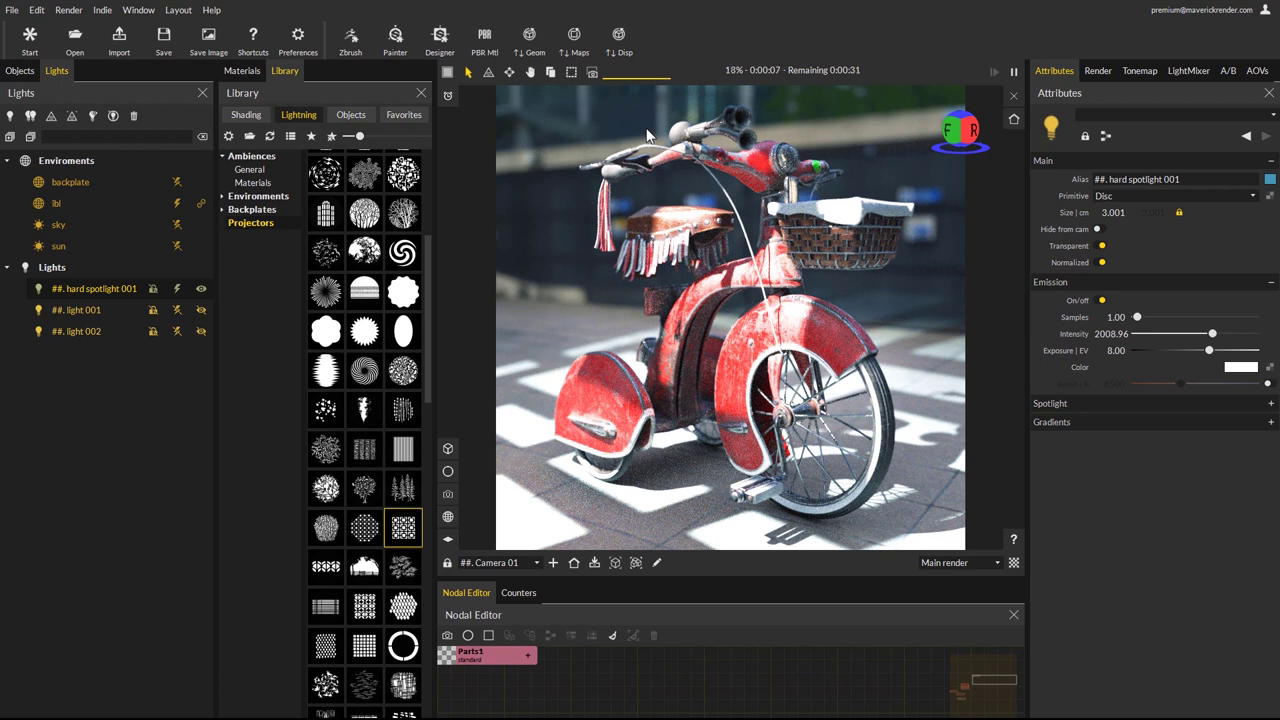
- Discard tricycle changes and build a Designer material scene from concrete_clover_Base_Color.png
{"action": "left_click", "coordinate": [441, 38]}
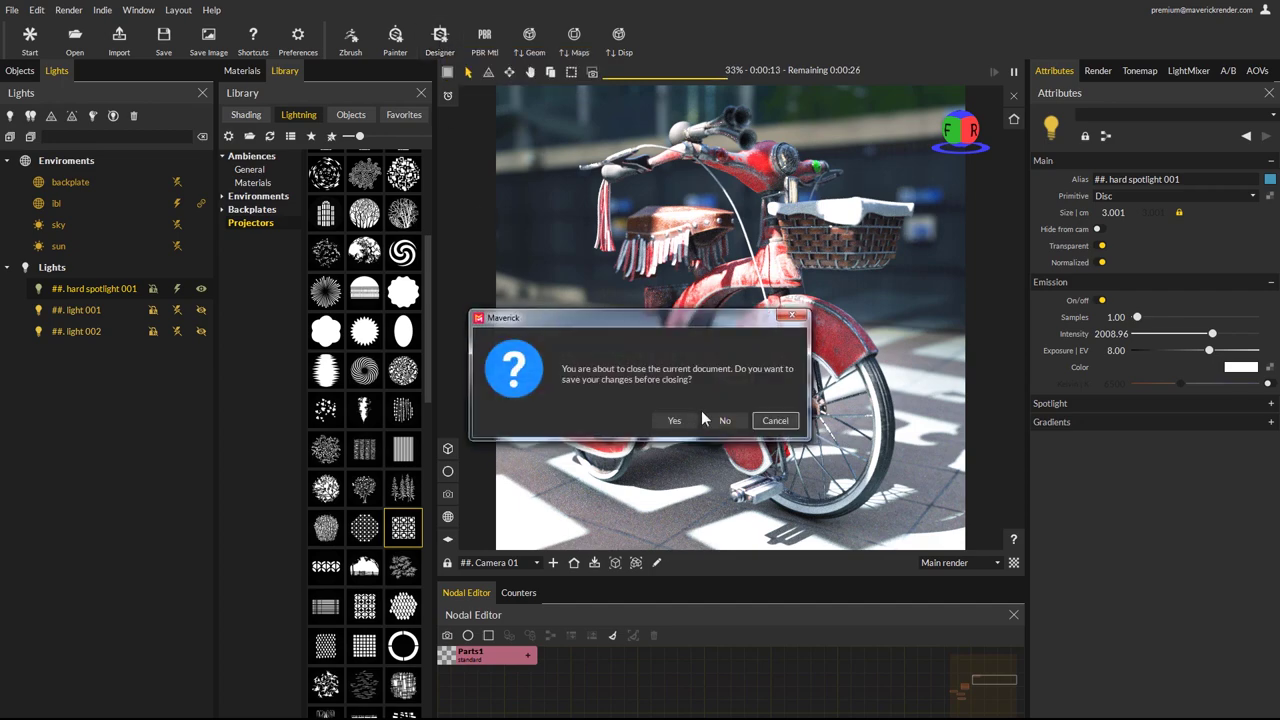
{"action": "left_click", "coordinate": [710, 421]}
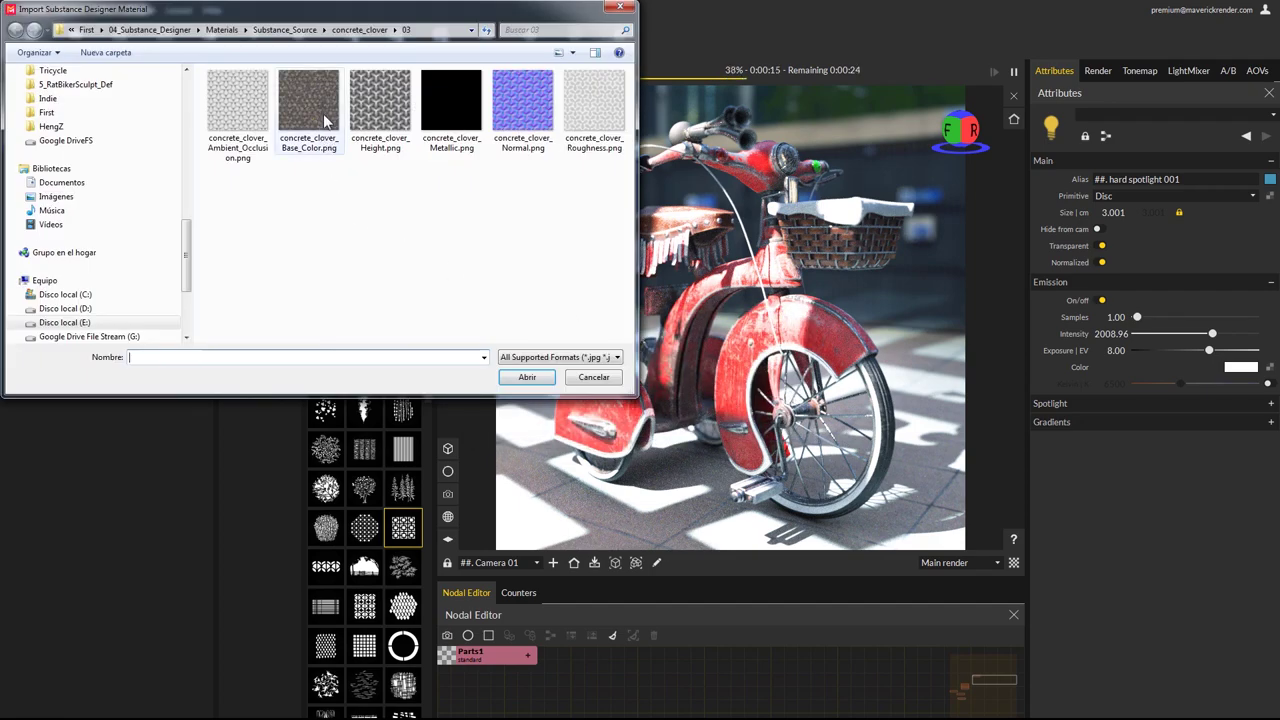
{"action": "double_click", "coordinate": [309, 104]}
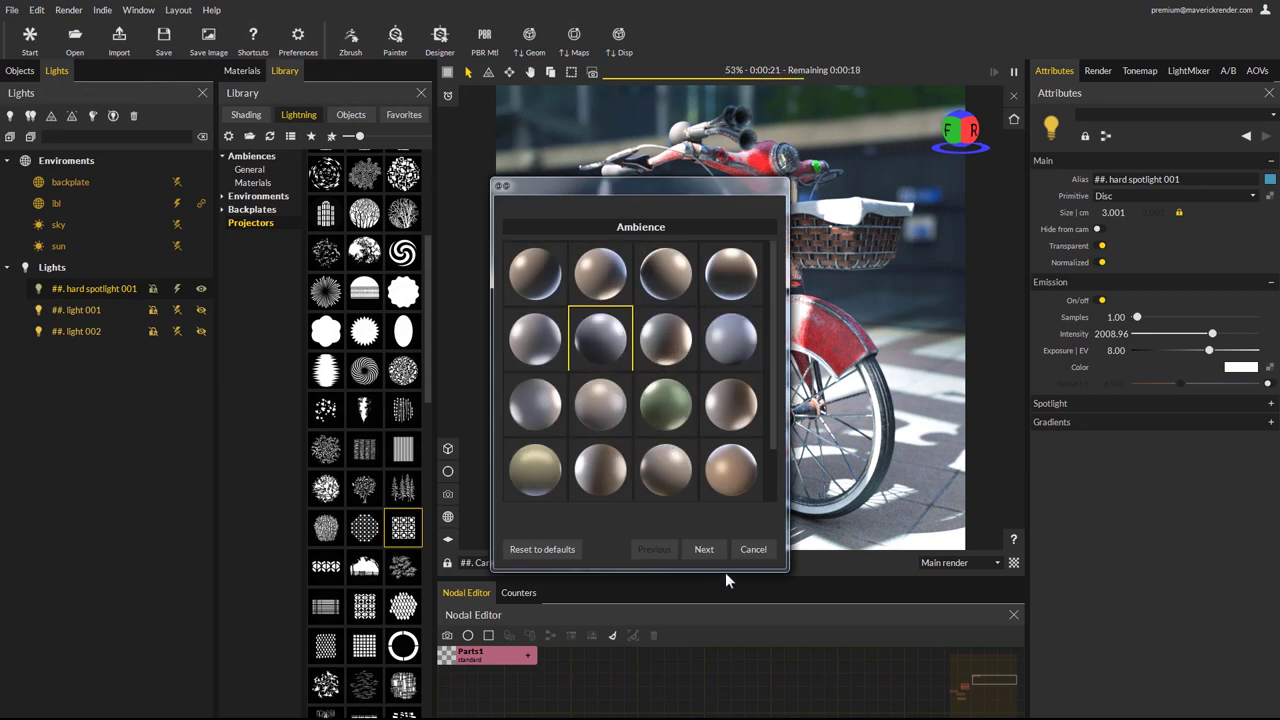
{"action": "left_click", "coordinate": [706, 550]}
{"action": "left_click", "coordinate": [705, 550]}
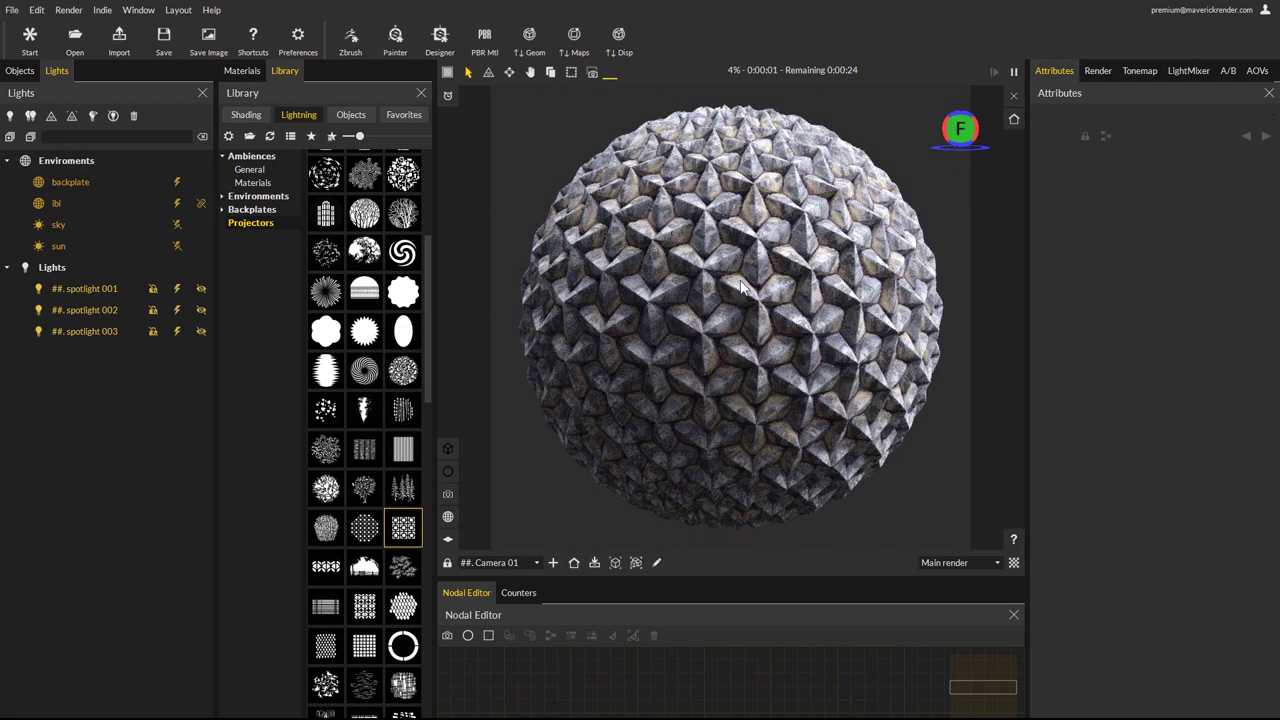
- Disable spotlights 001, 002 and 003 and create a new hard spotlight
{"action": "left_click", "coordinate": [177, 288]}
{"action": "left_click", "coordinate": [177, 309]}
{"action": "left_click", "coordinate": [177, 331]}
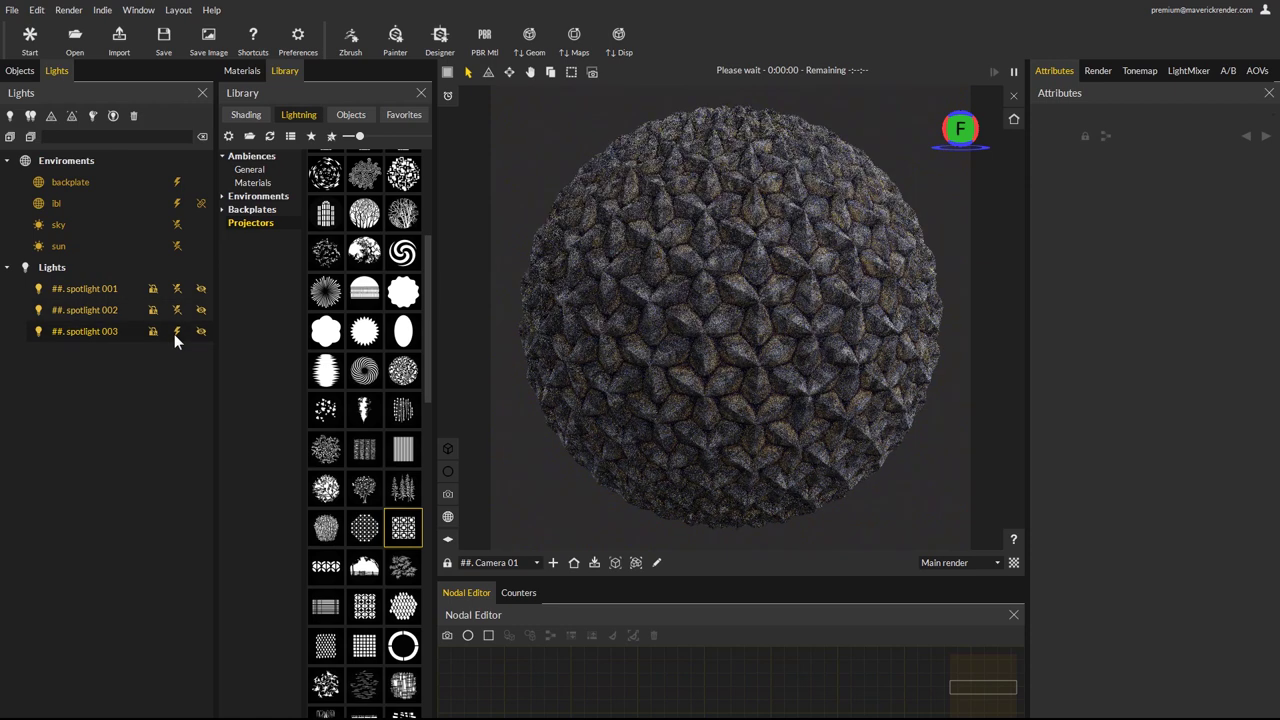
{"action": "left_click", "coordinate": [11, 117]}
{"action": "left_click", "coordinate": [70, 232]}
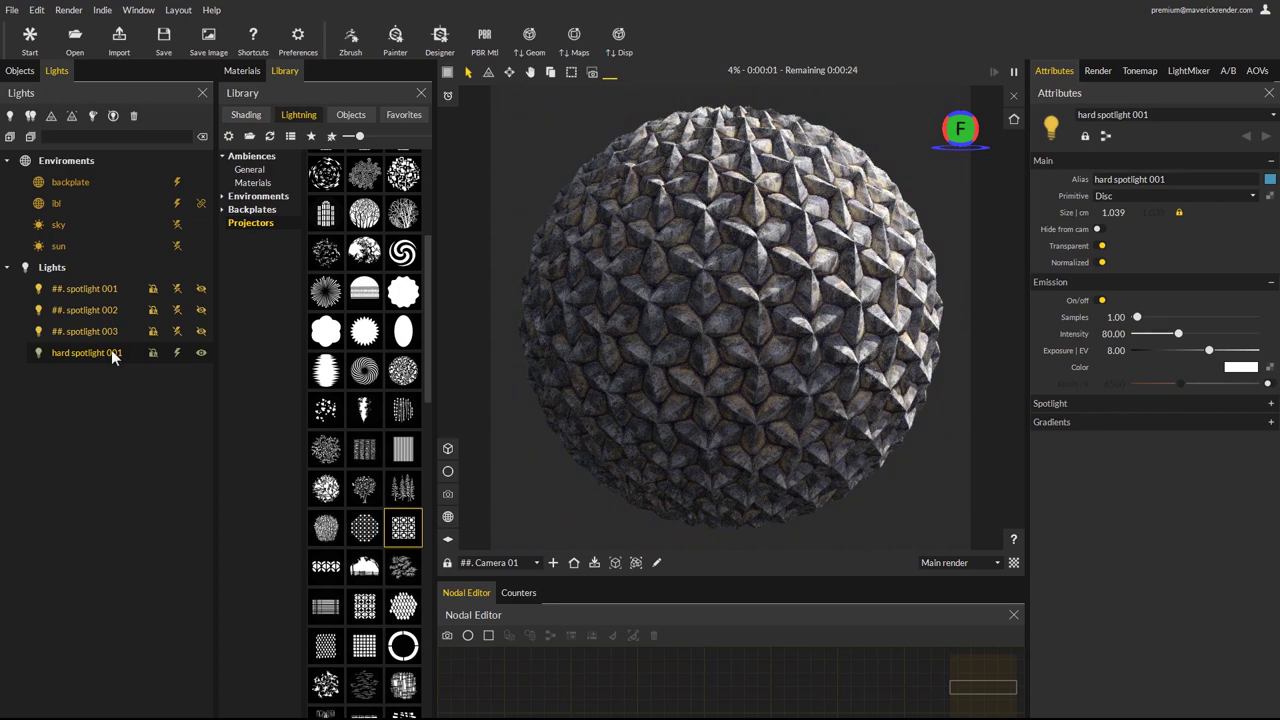
- Place the hard spotlight by surface normal so it lights the sphere from the upper right
{"action": "key", "text": "a"}
{"action": "left_click", "coordinate": [845, 240]}
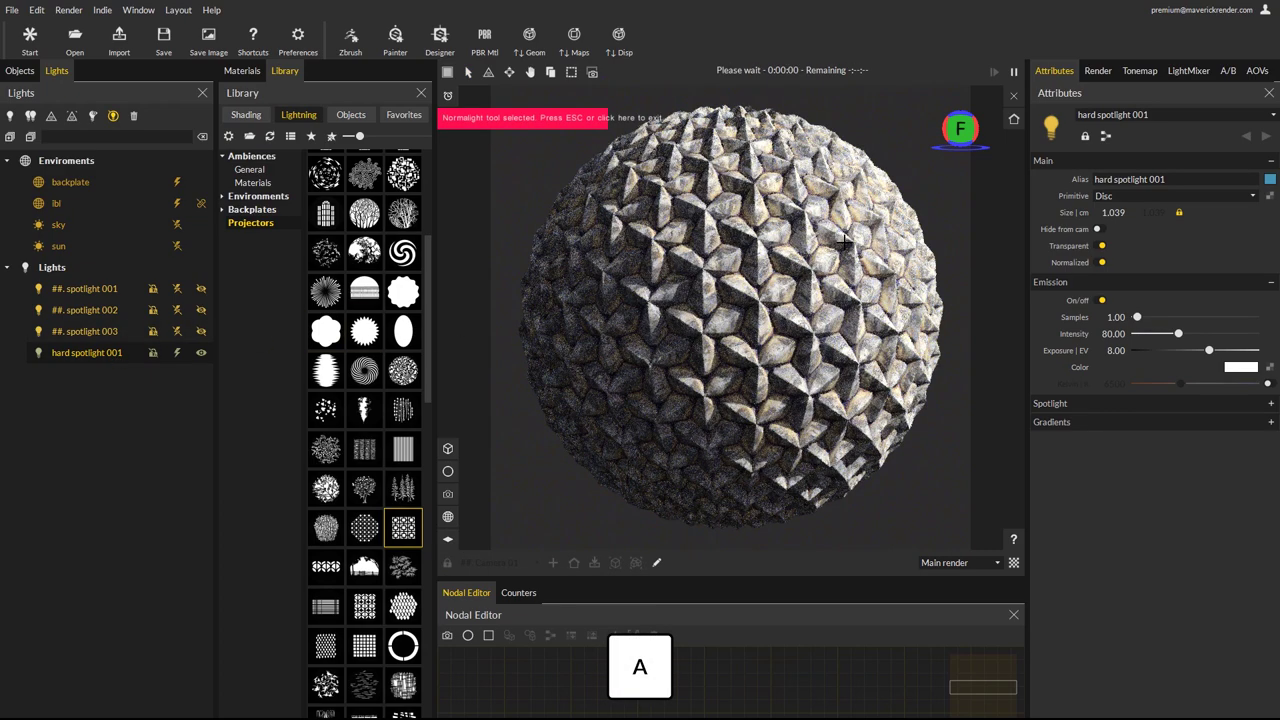
{"action": "mouse_move", "coordinate": [845, 240]}
{"action": "left_mouse_down"}
{"action": "mouse_move", "coordinate": [580, 400]}
{"action": "mouse_move", "coordinate": [700, 290]}
{"action": "mouse_move", "coordinate": [604, 474]}
{"action": "mouse_move", "coordinate": [545, 400]}
{"action": "mouse_move", "coordinate": [850, 232]}
{"action": "left_mouse_up"}
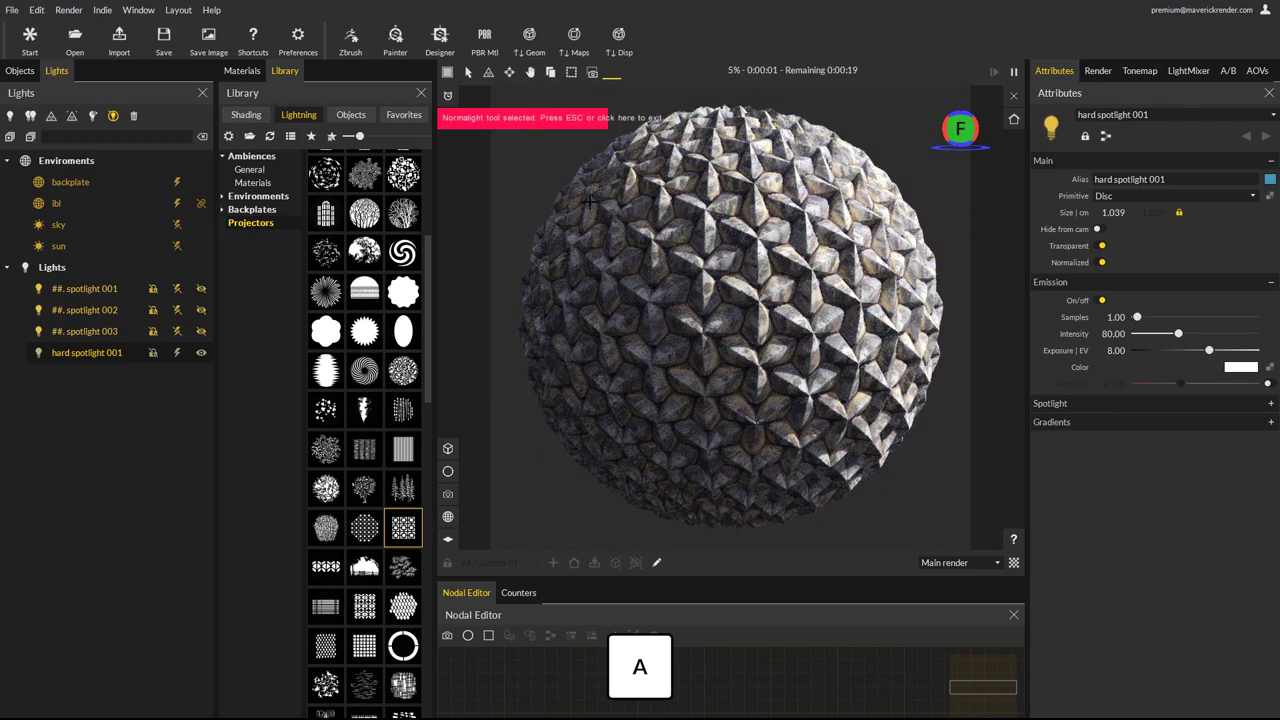
{"action": "left_click_drag", "start_coordinate": [590, 202], "coordinate": [830, 222]}
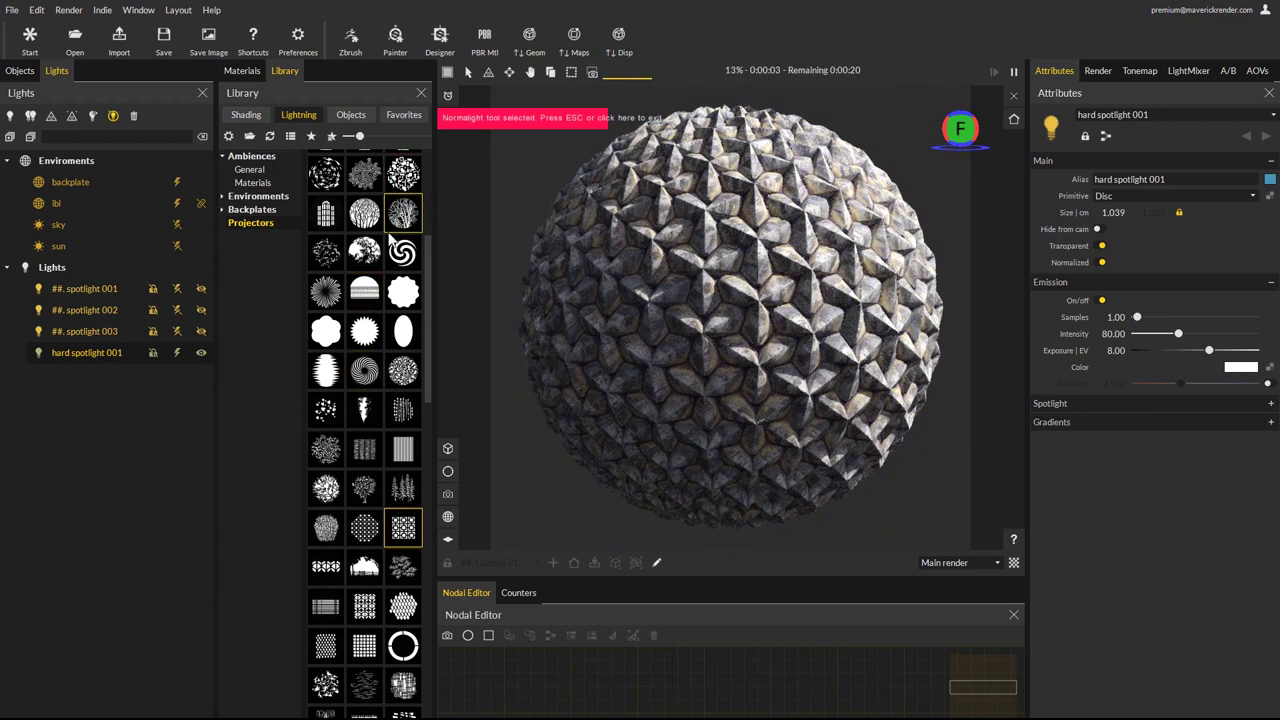
- Apply a striped projector to hard spotlight 001, set cone angle 72.21, and reposition it as a broad top light
{"action": "scroll", "coordinate": [396, 247], "scroll_direction": "up", "scroll_amount": 3}
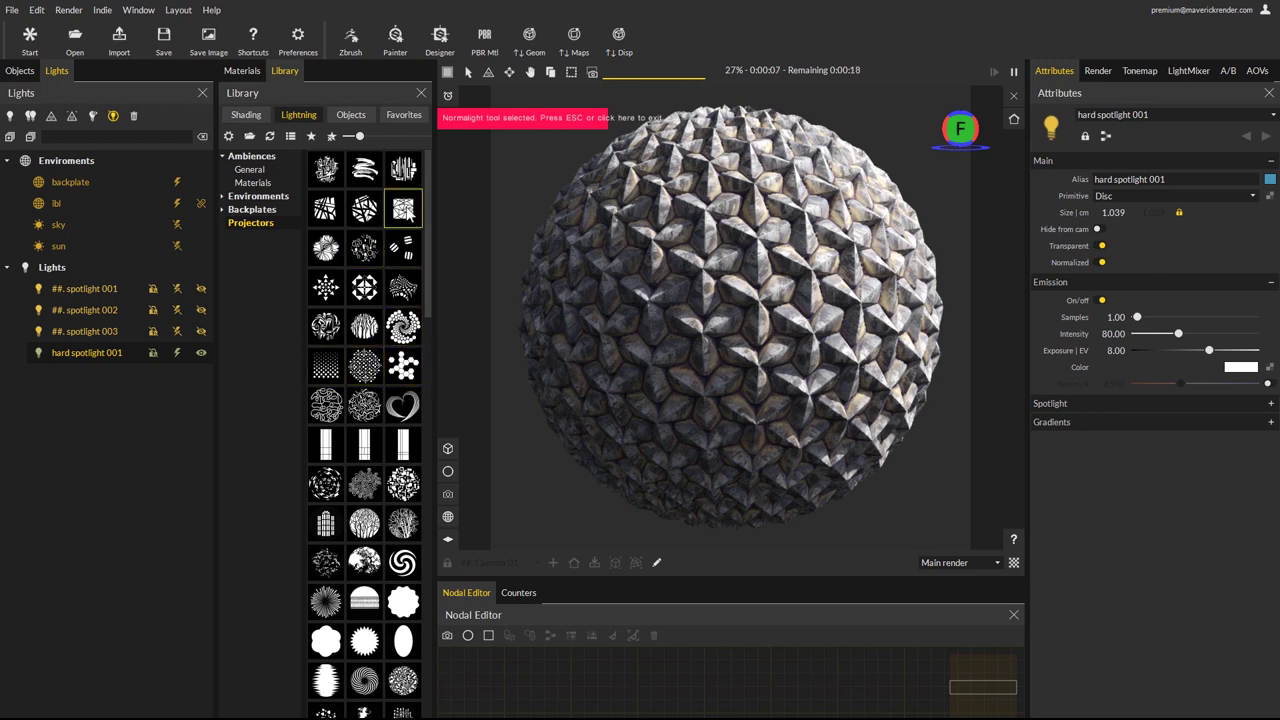
{"action": "left_click_drag", "start_coordinate": [405, 172], "coordinate": [96, 356]}
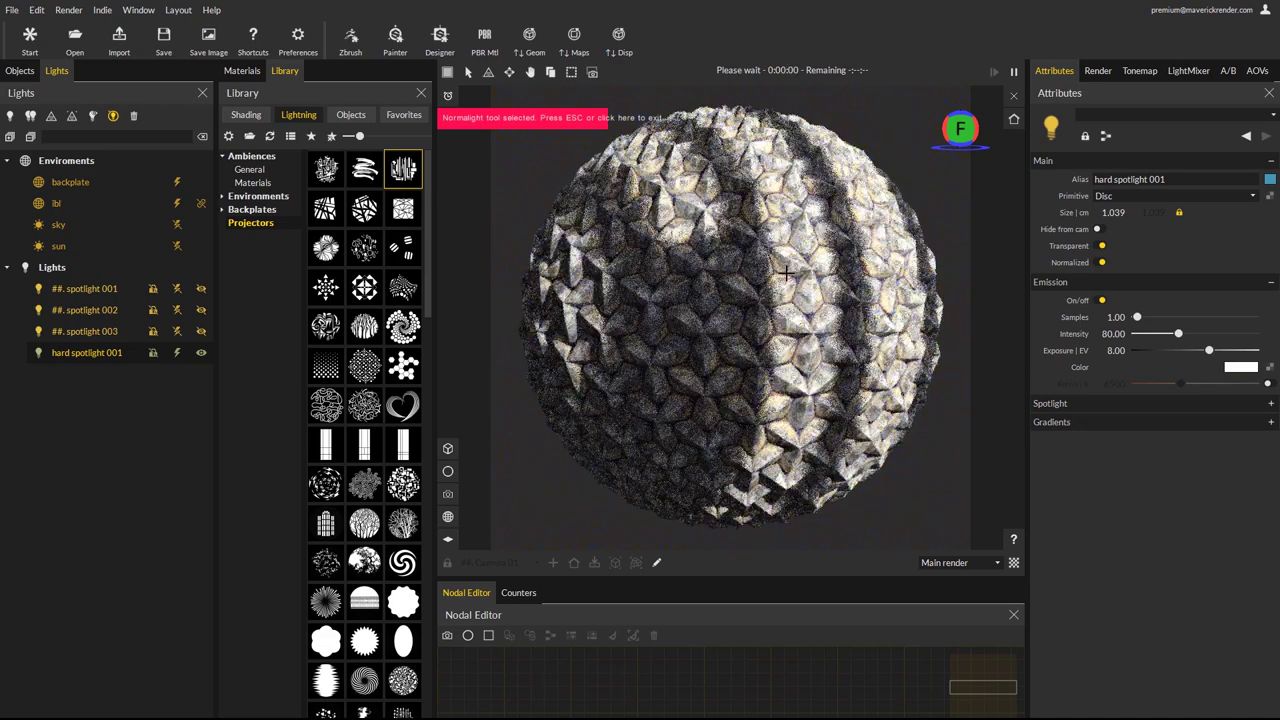
{"action": "left_click", "coordinate": [1050, 404]}
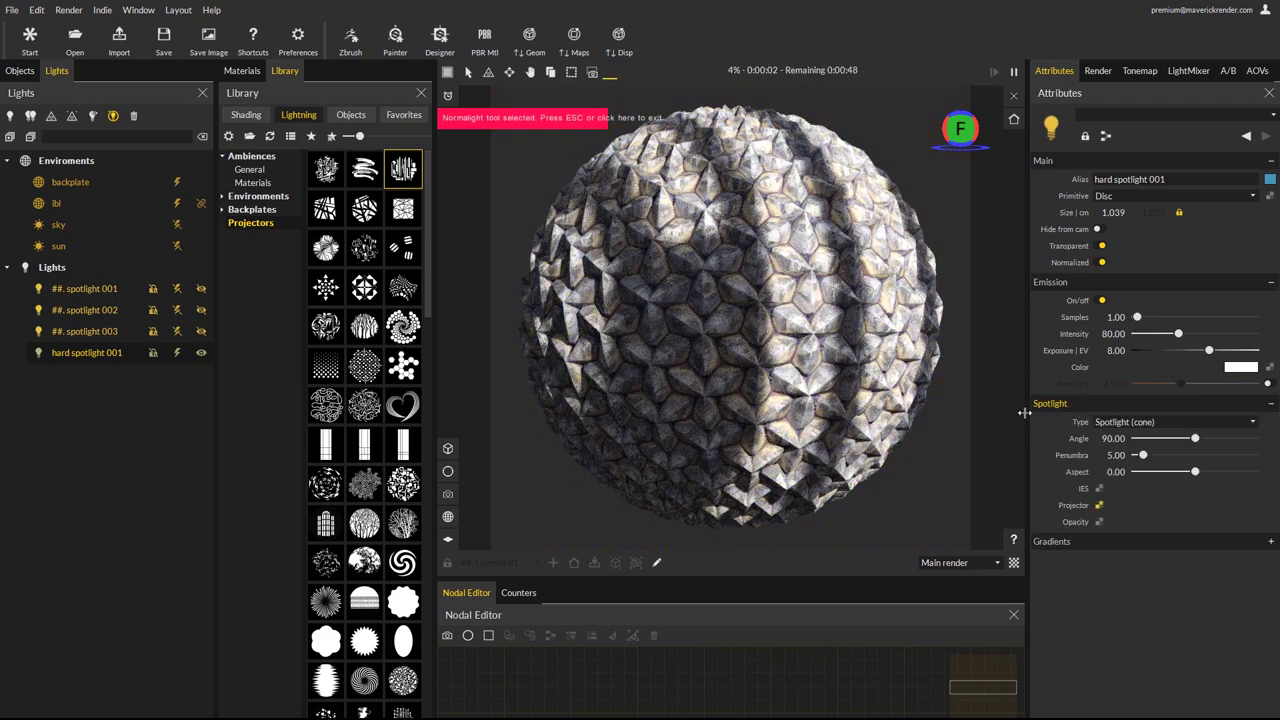
{"action": "mouse_move", "coordinate": [1195, 439]}
{"action": "left_mouse_down"}
{"action": "mouse_move", "coordinate": [1200, 452]}
{"action": "mouse_move", "coordinate": [1178, 457]}
{"action": "left_mouse_up"}
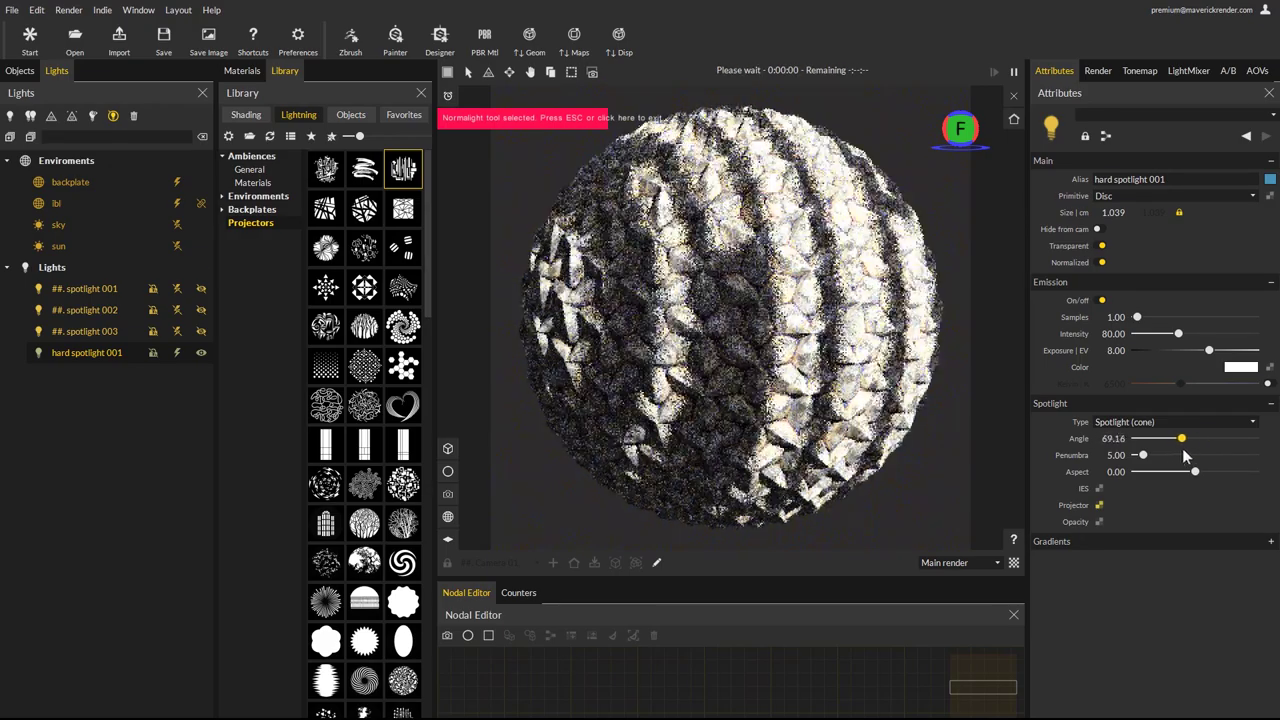
{"action": "left_click", "coordinate": [838, 184]}
{"action": "left_click_drag", "start_coordinate": [838, 184], "coordinate": [820, 210]}
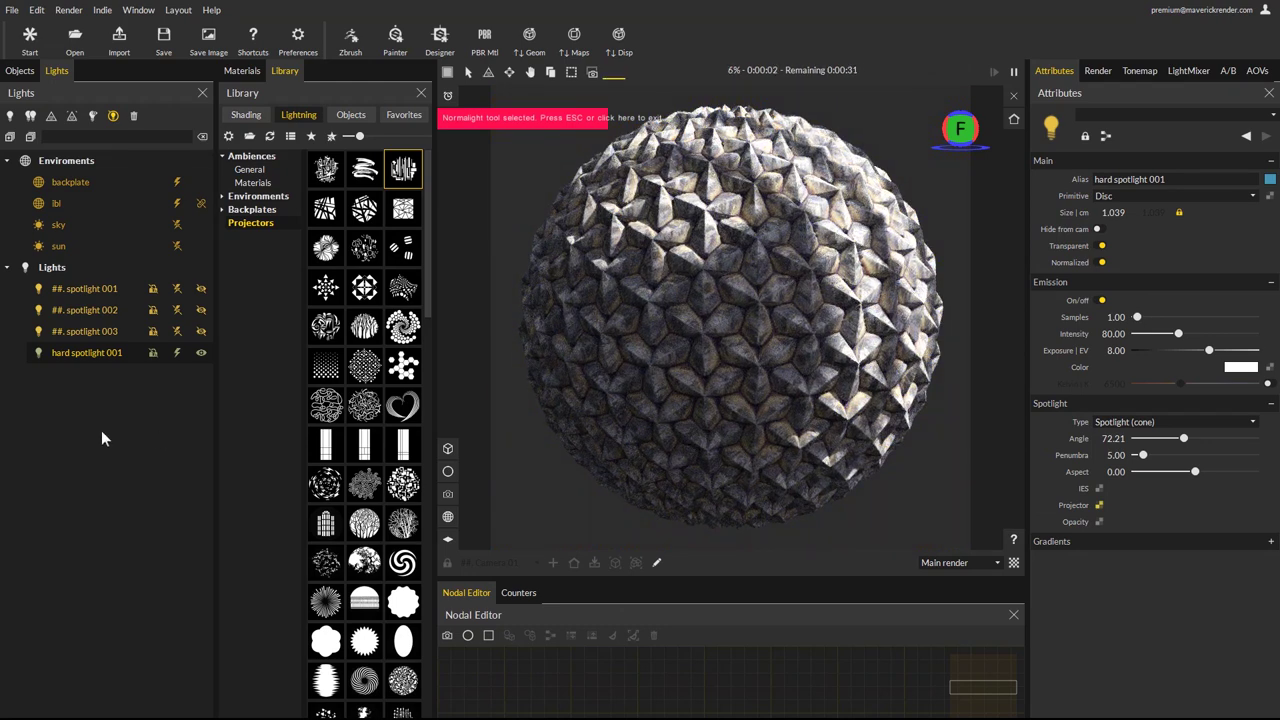
- Create hard spotlight 002 and place it to rim-light the sphere
{"action": "left_click", "coordinate": [84, 358]}
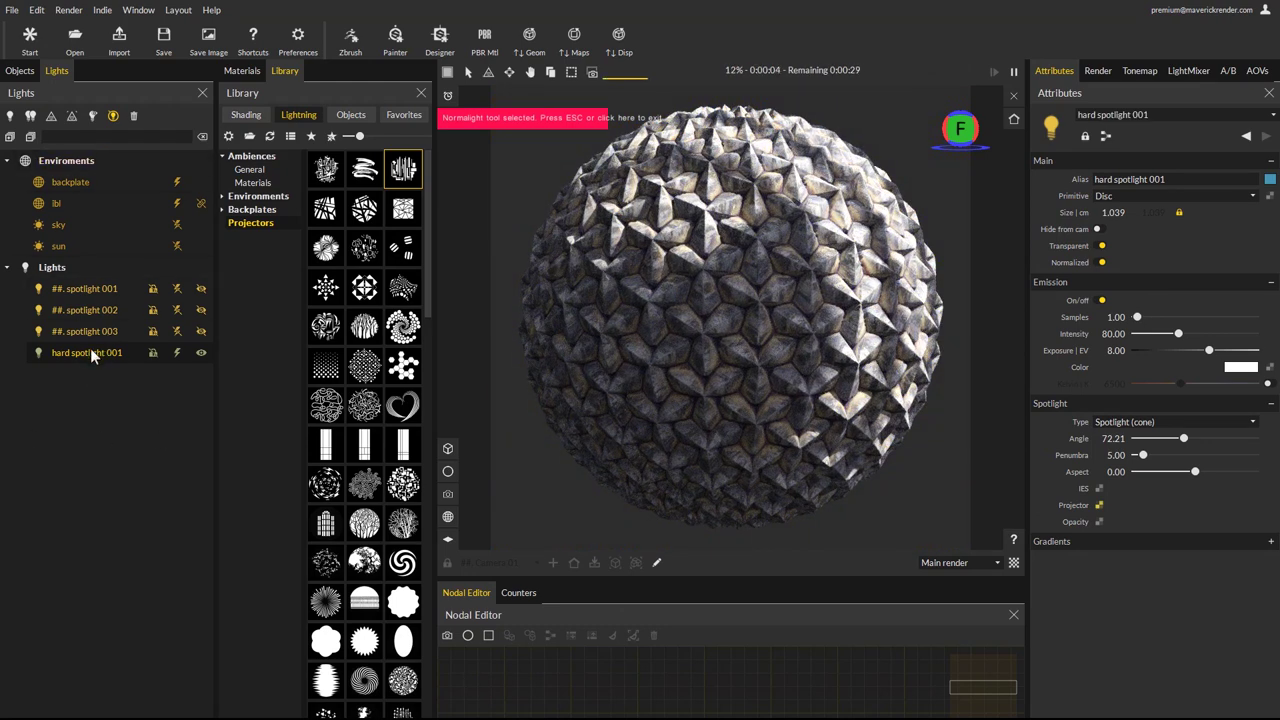
{"action": "left_click", "coordinate": [31, 116]}
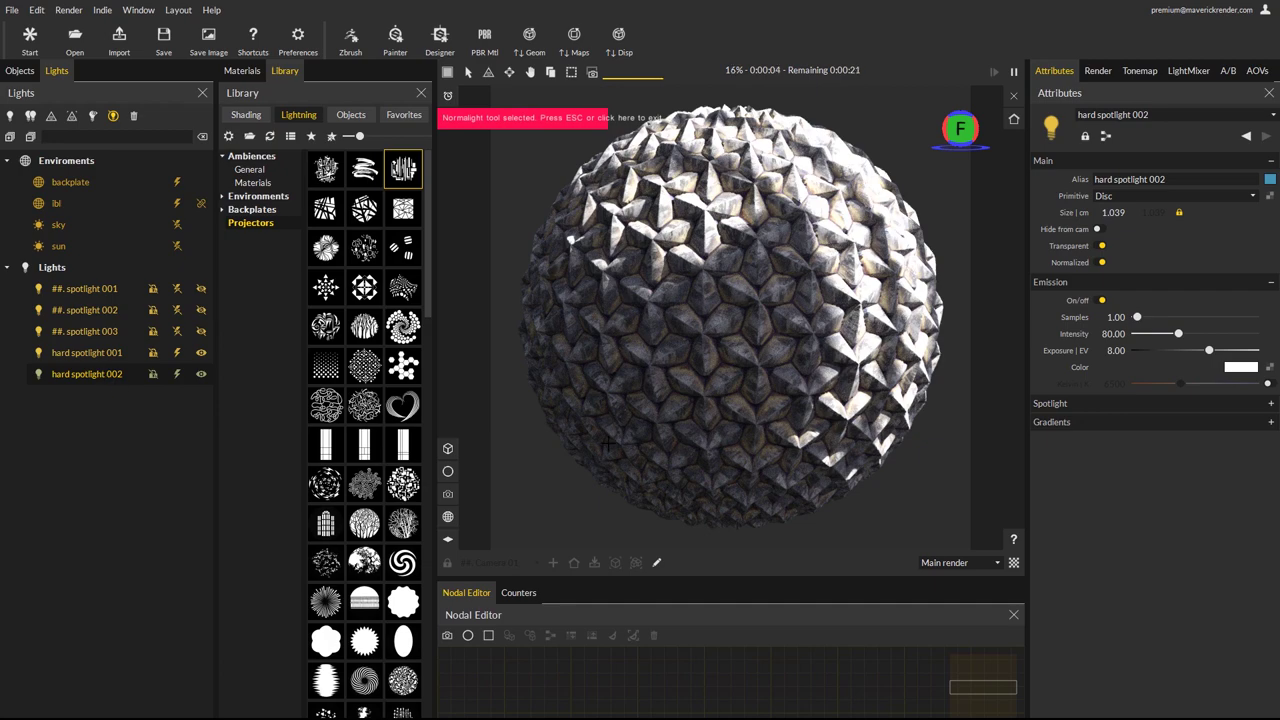
{"action": "left_click", "coordinate": [608, 440]}
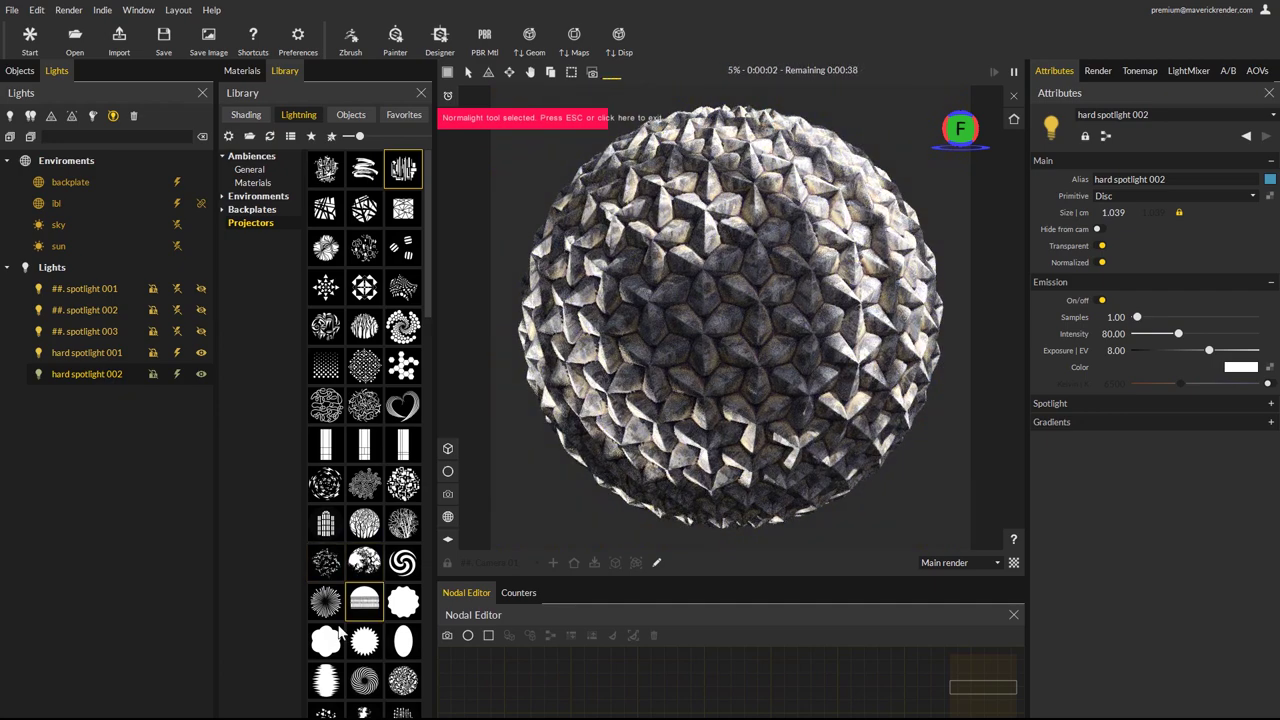
- Apply a blob, then a blue projector to hard spotlight 002, moving its hotspot across the sphere
{"action": "scroll", "coordinate": [378, 640], "scroll_direction": "down", "scroll_amount": 10}
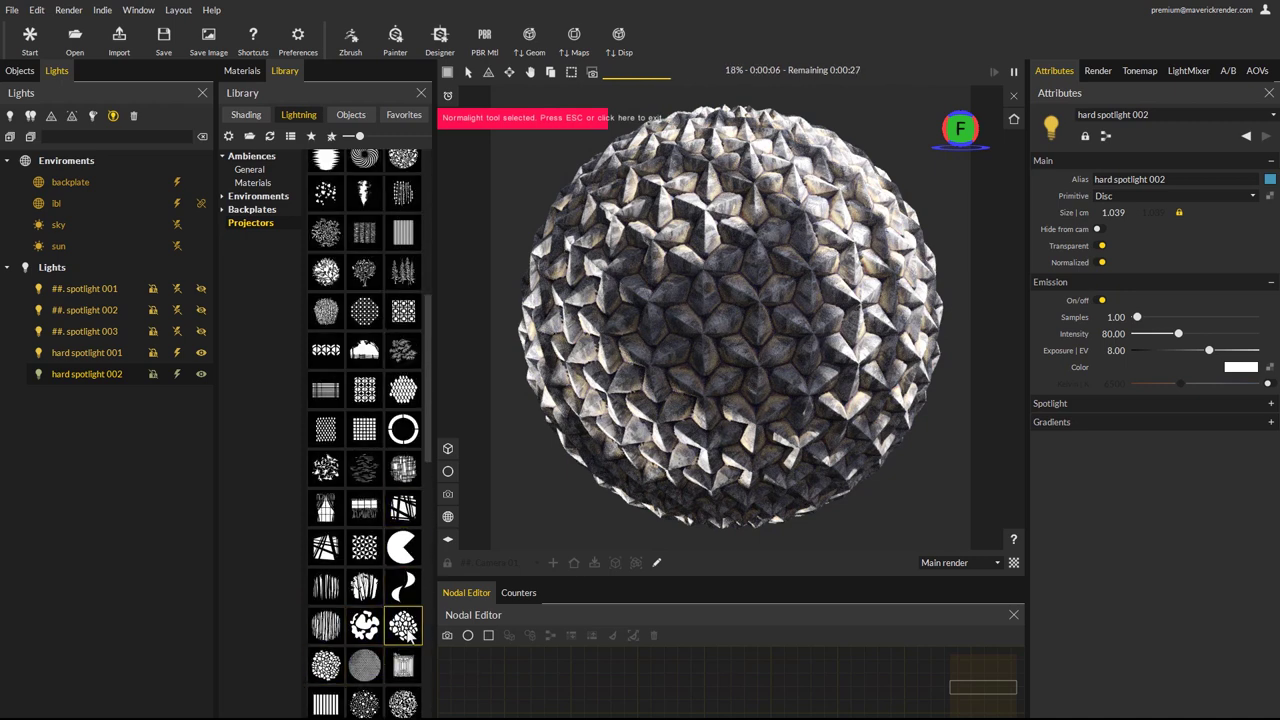
{"action": "left_click_drag", "start_coordinate": [405, 630], "coordinate": [92, 392]}
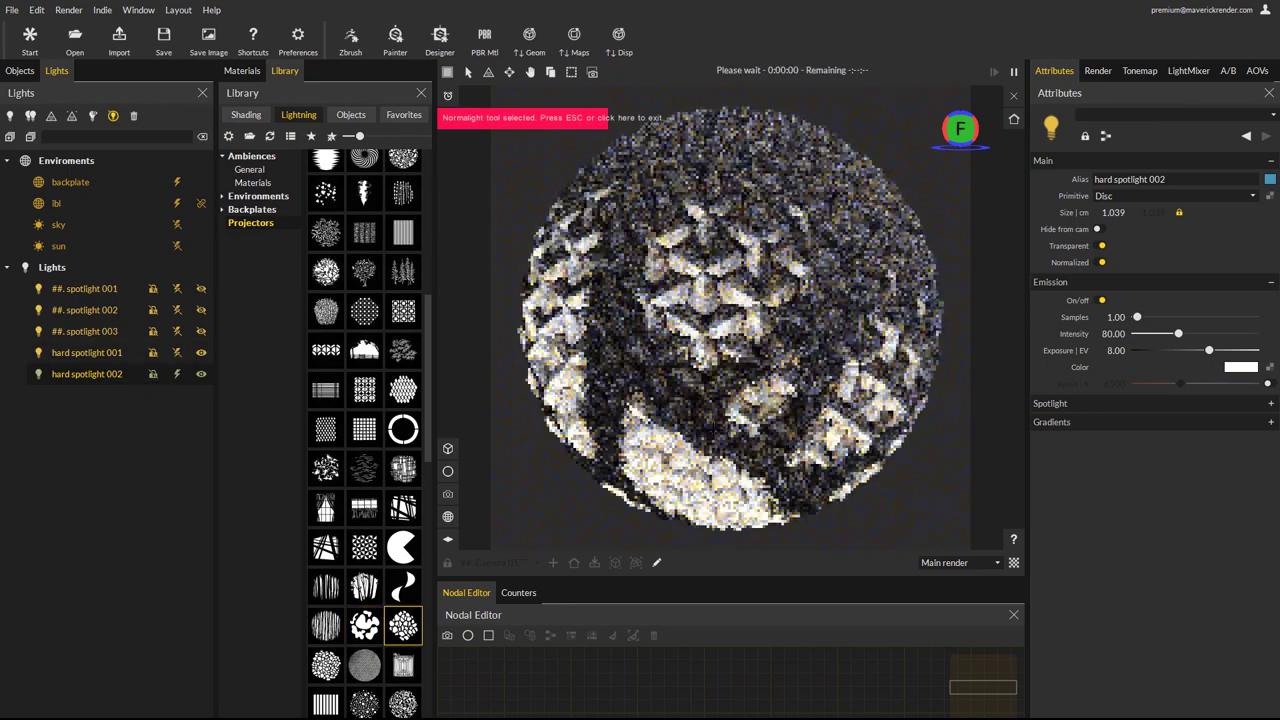
{"action": "left_click_drag", "start_coordinate": [650, 470], "coordinate": [678, 232]}
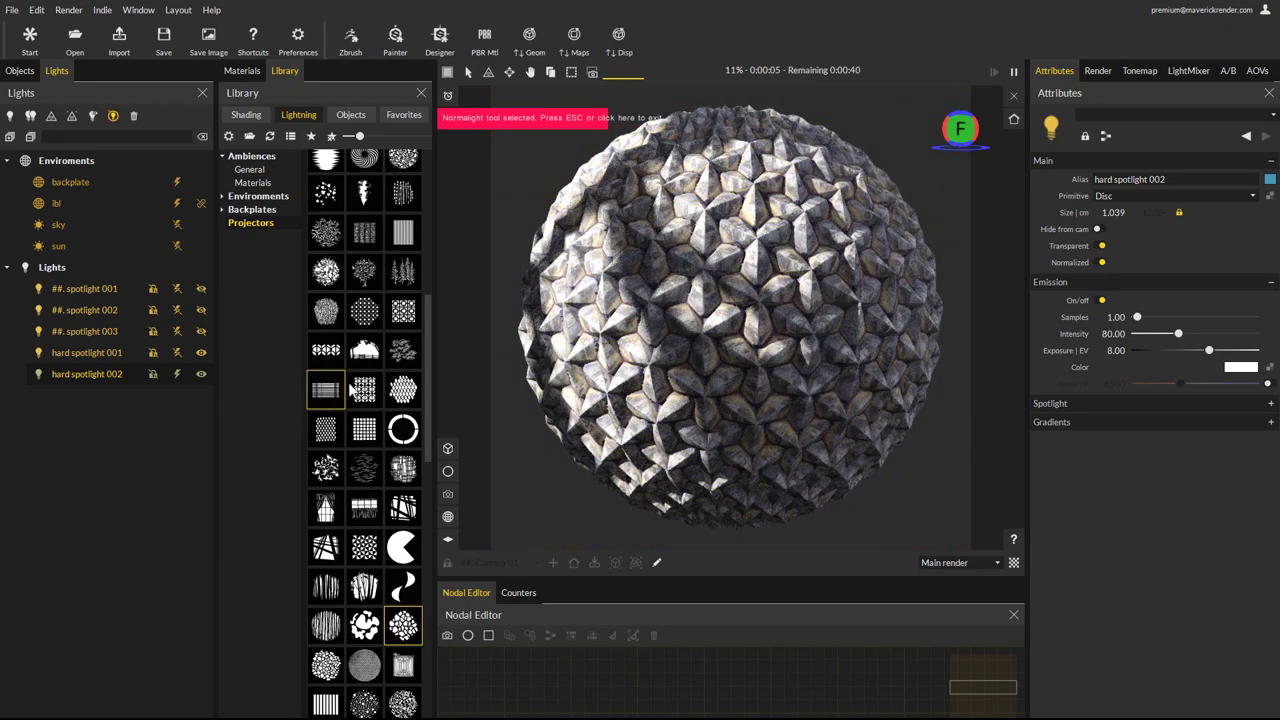
{"action": "scroll", "coordinate": [356, 387], "scroll_direction": "down", "scroll_amount": 10}
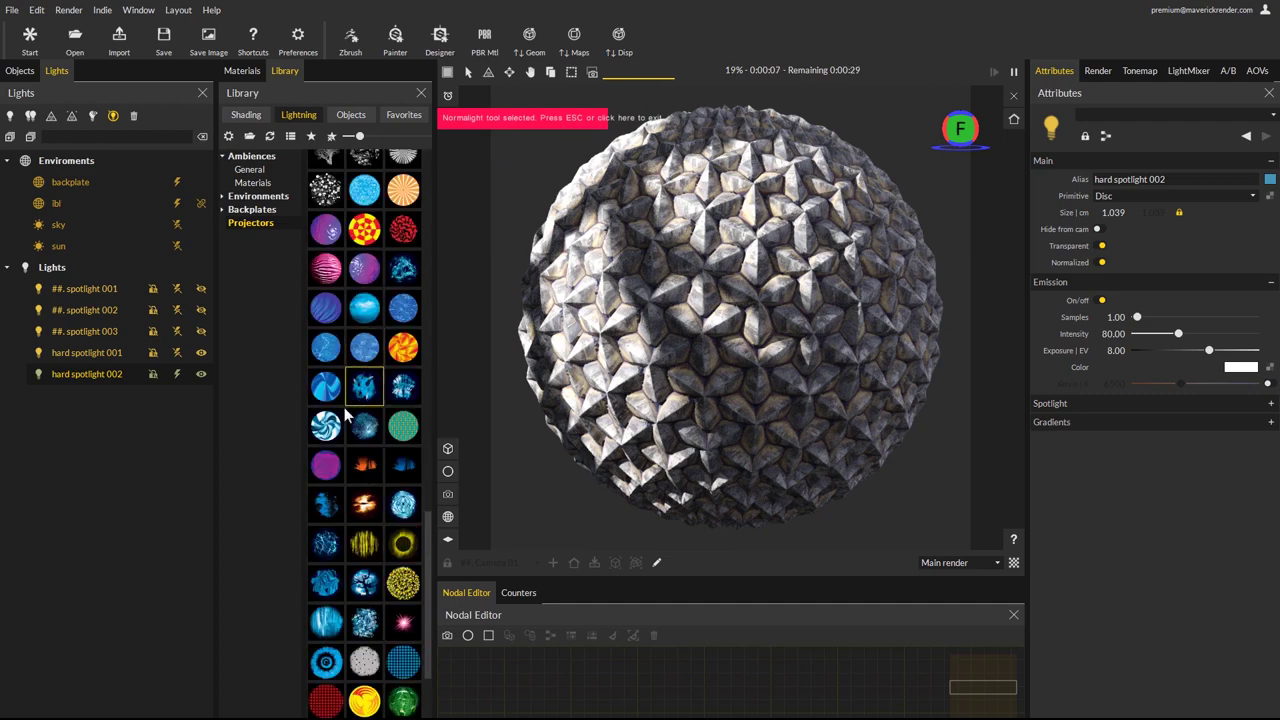
{"action": "left_click_drag", "start_coordinate": [326, 426], "coordinate": [75, 378]}
{"action": "left_click_drag", "start_coordinate": [821, 204], "coordinate": [846, 276]}
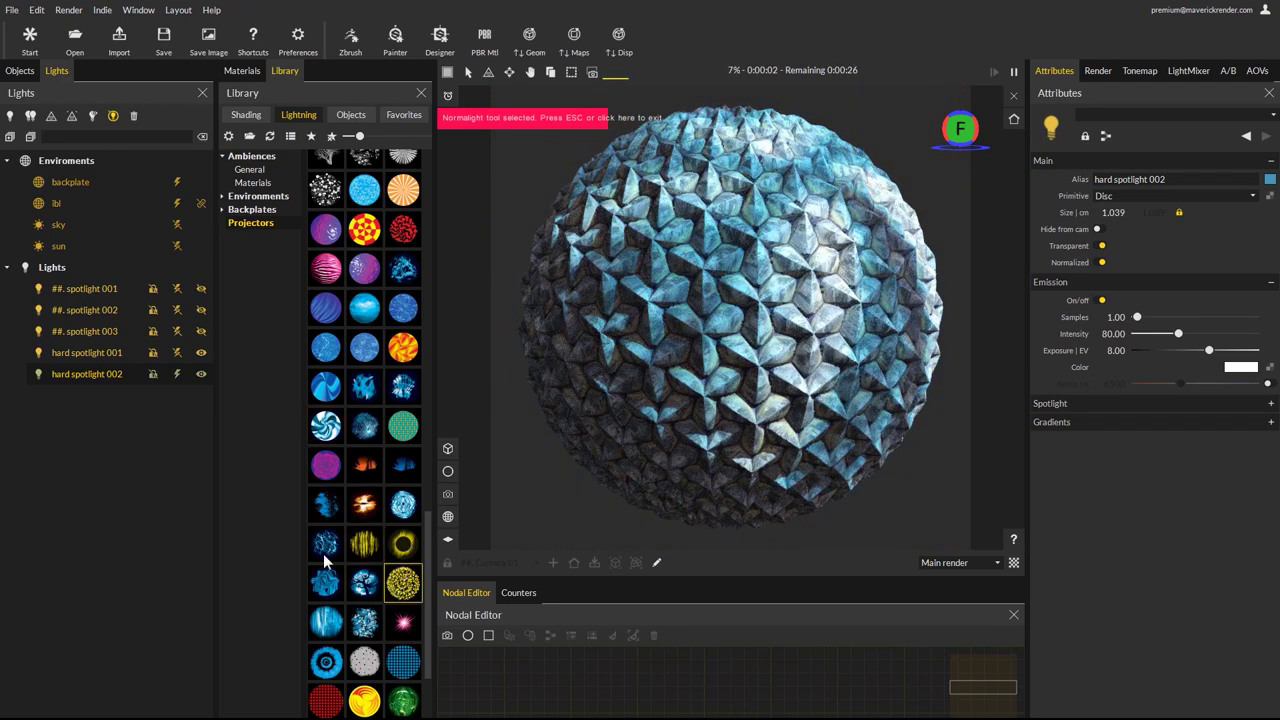